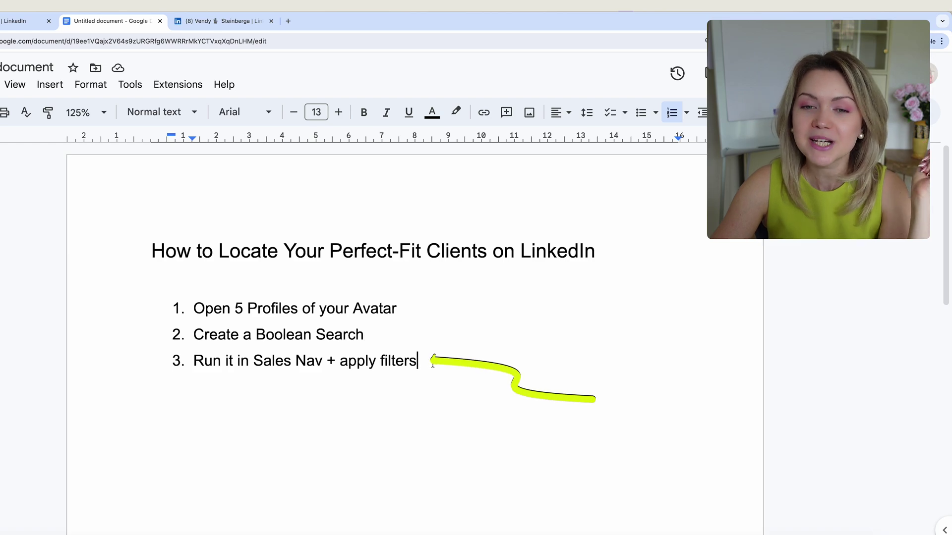
click(468, 371)
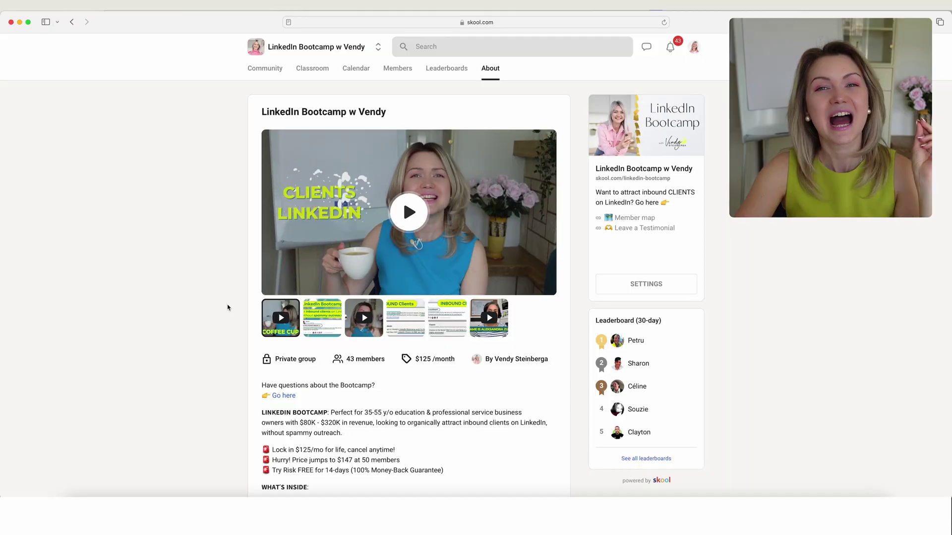
Step: View the second gallery image on the LinkedIn Bootcamp page and examine the What's Inside and Testimonials sections
click(322, 317)
scroll(356, 228, up, 5)
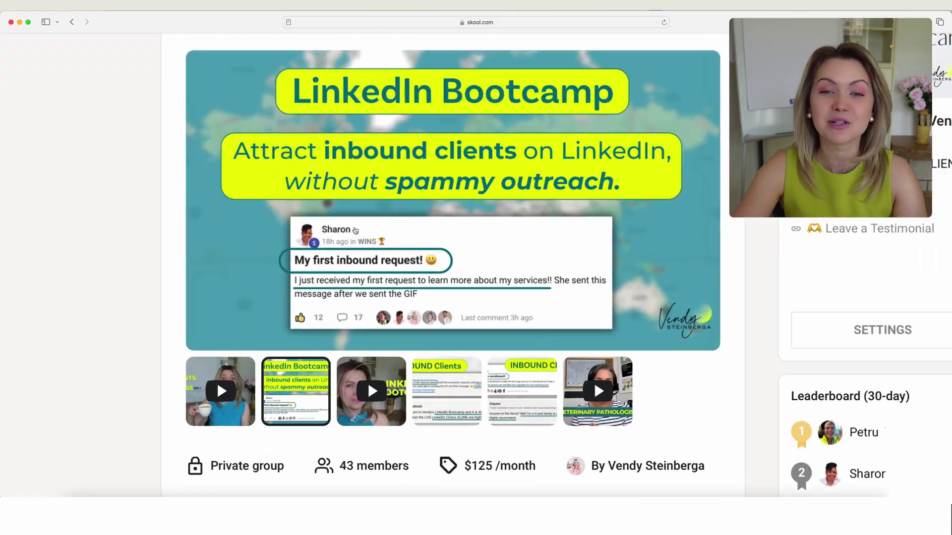
scroll(419, 277, down, 6)
scroll(421, 278, down, 7)
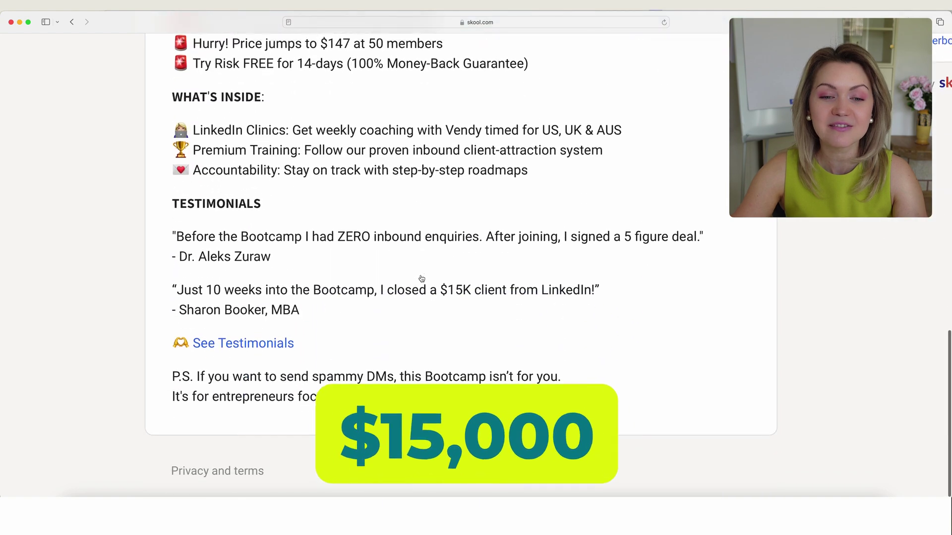
drag(438, 284, 594, 288)
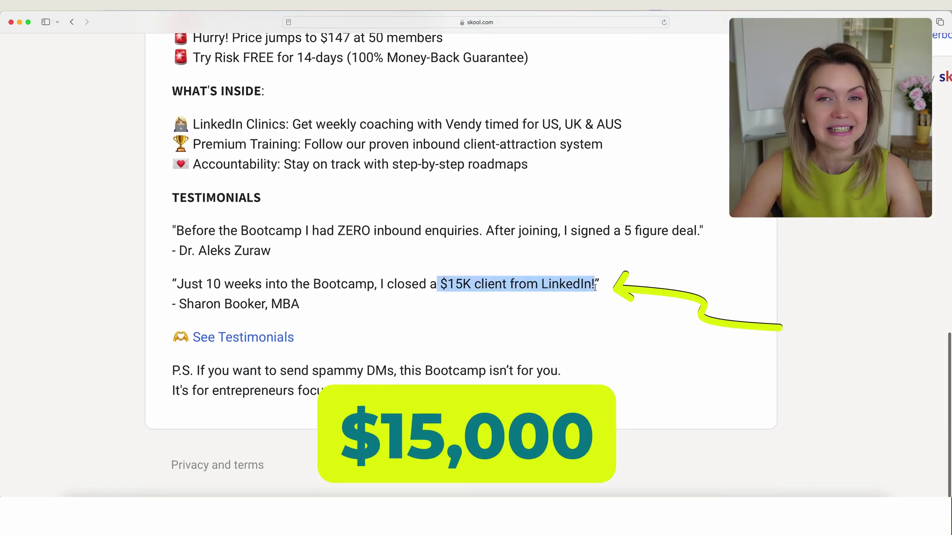
drag(203, 285, 371, 288)
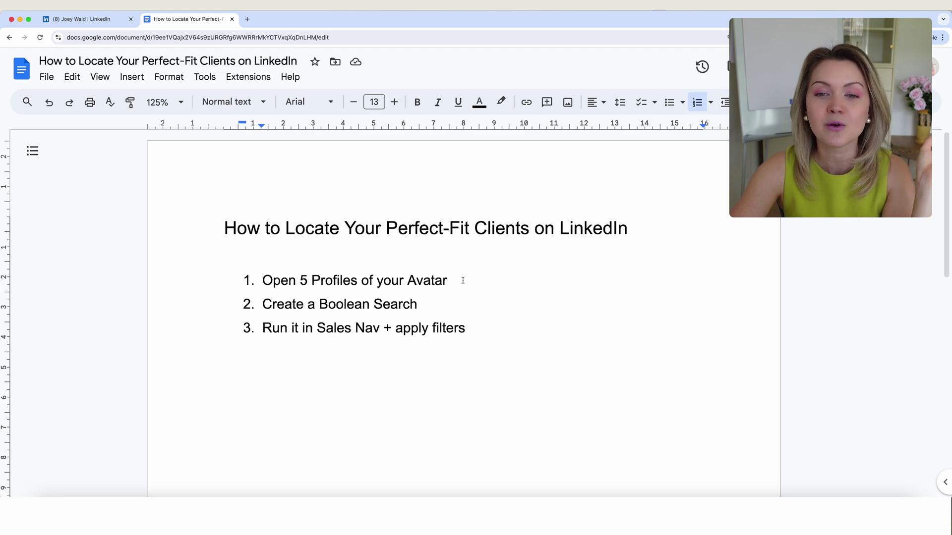
drag(462, 281, 262, 281)
key(Right)
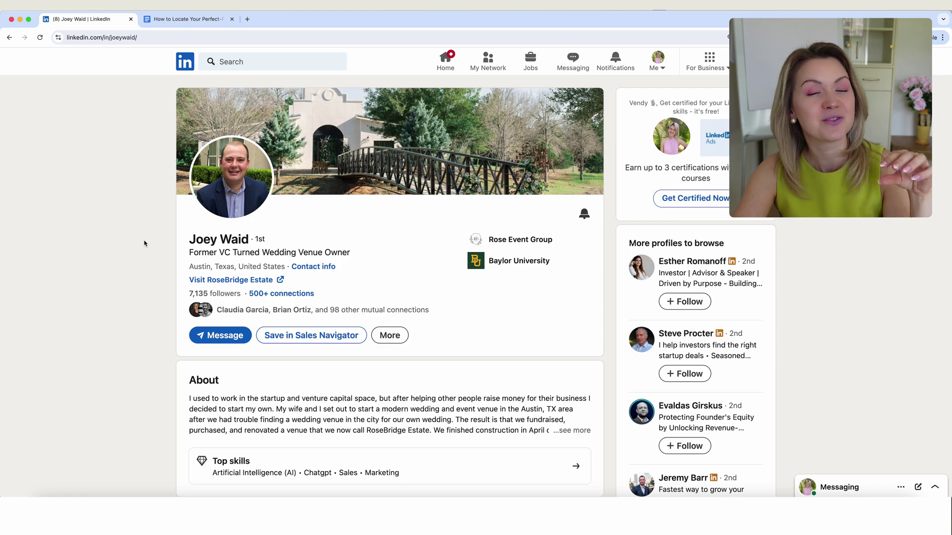
drag(145, 244, 219, 240)
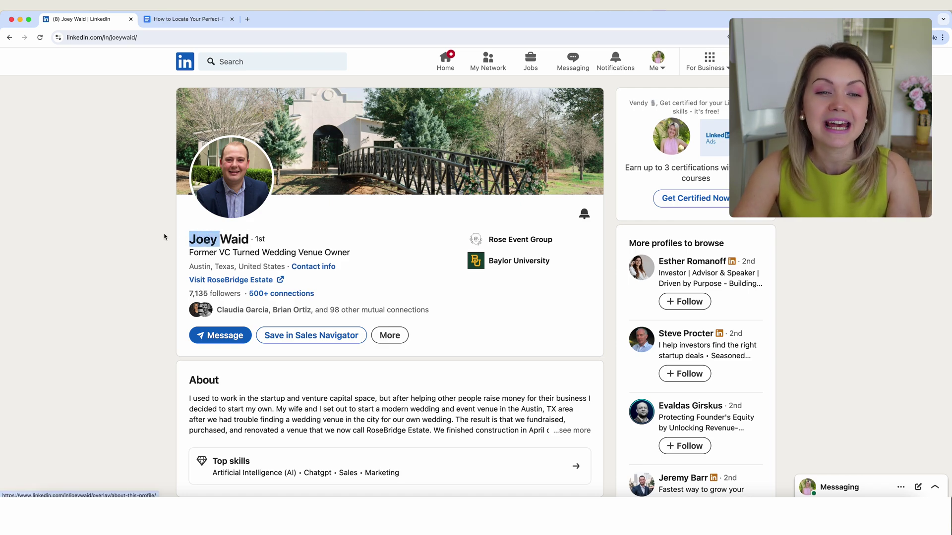
click(126, 240)
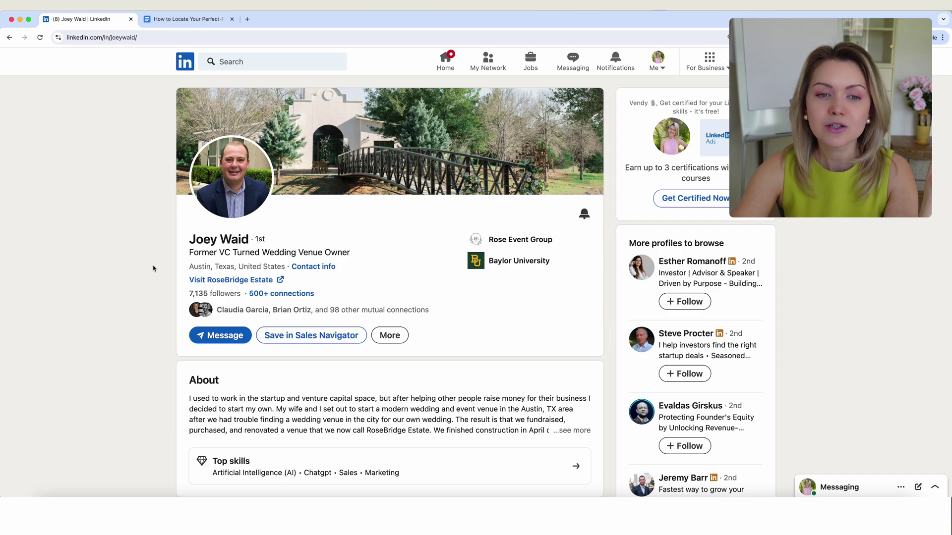
Step: Copy the phrase "Wedding Venue Owner" from the headline of the LinkedIn profile
scroll(153, 268, up, 5)
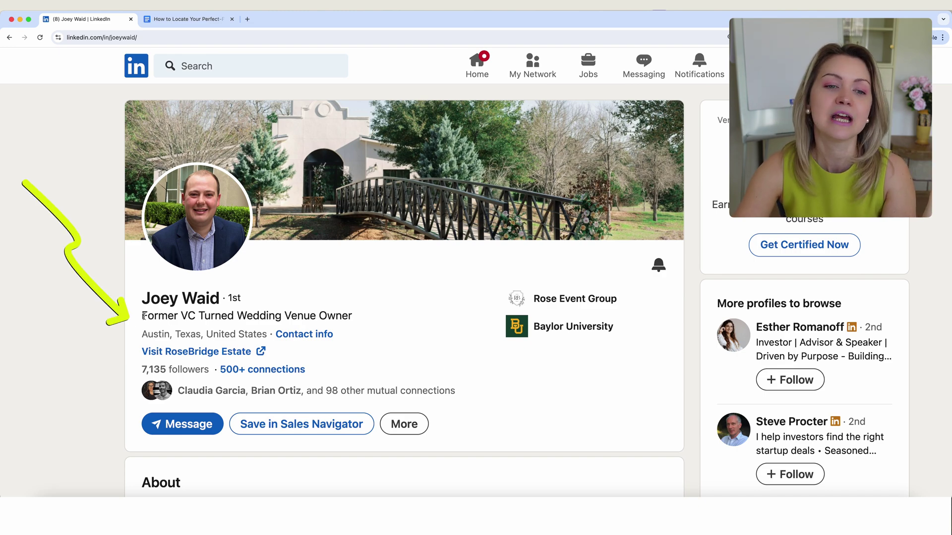
drag(144, 316, 333, 317)
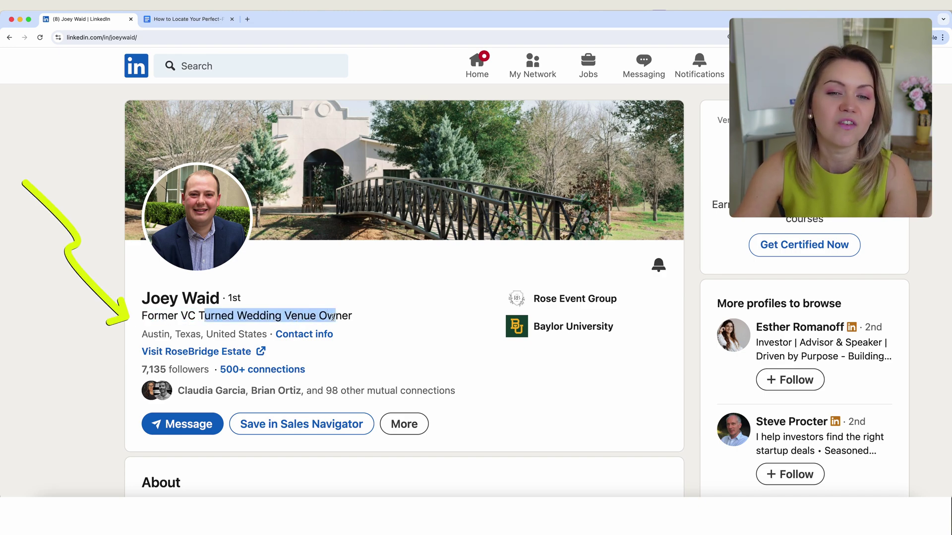
click(376, 322)
drag(191, 312, 143, 316)
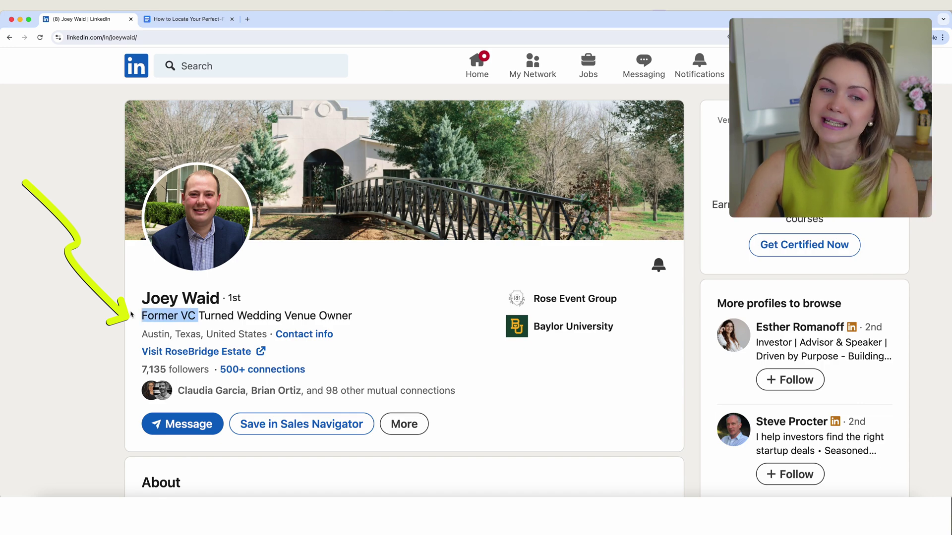
click(176, 317)
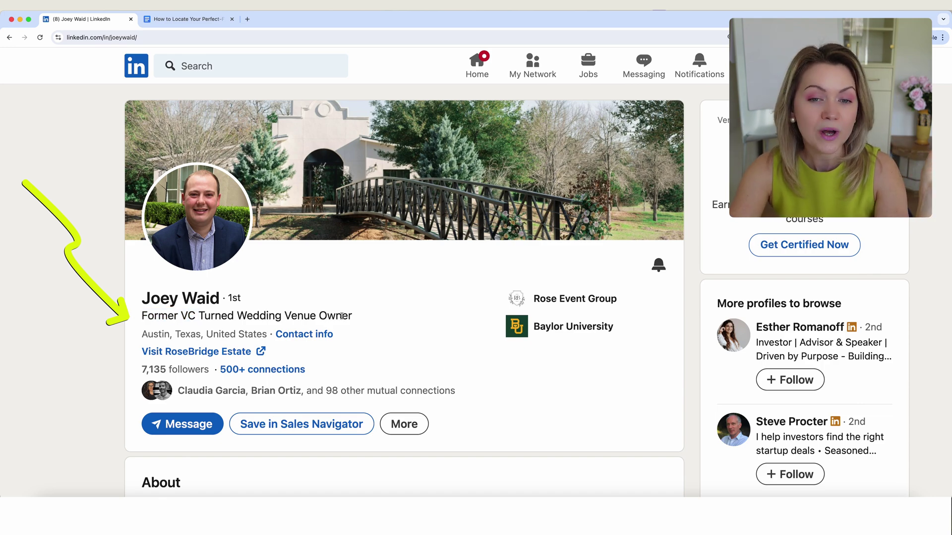
drag(362, 318, 287, 315)
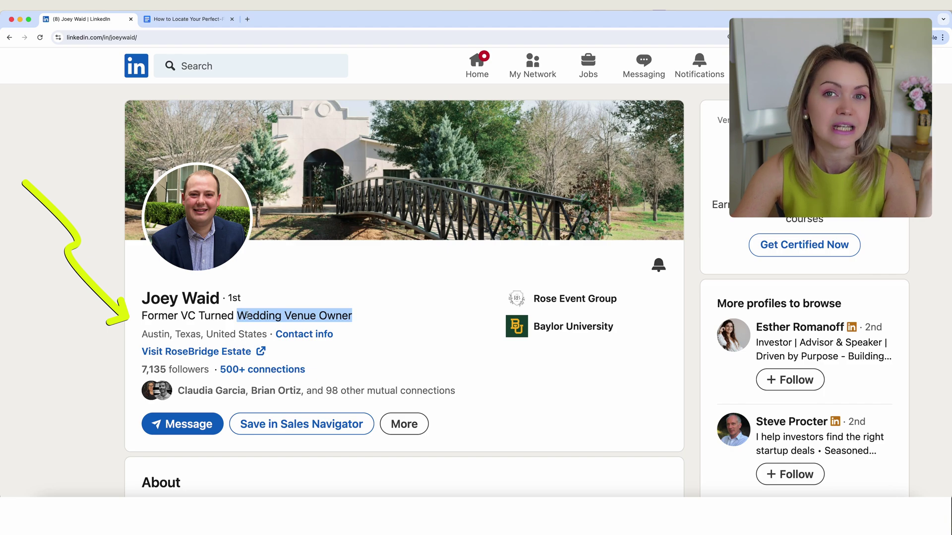
right_click(300, 315)
click(316, 334)
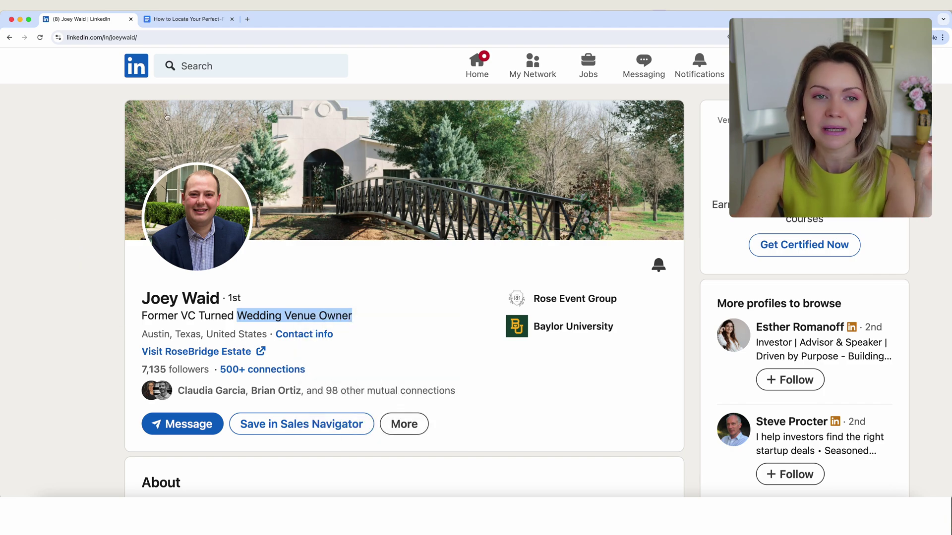
Step: In the Google Docs document, paste "Wedding Venue Owner" on a separate unnumbered line below "Create a Boolean Search", with blank lines around it
click(189, 19)
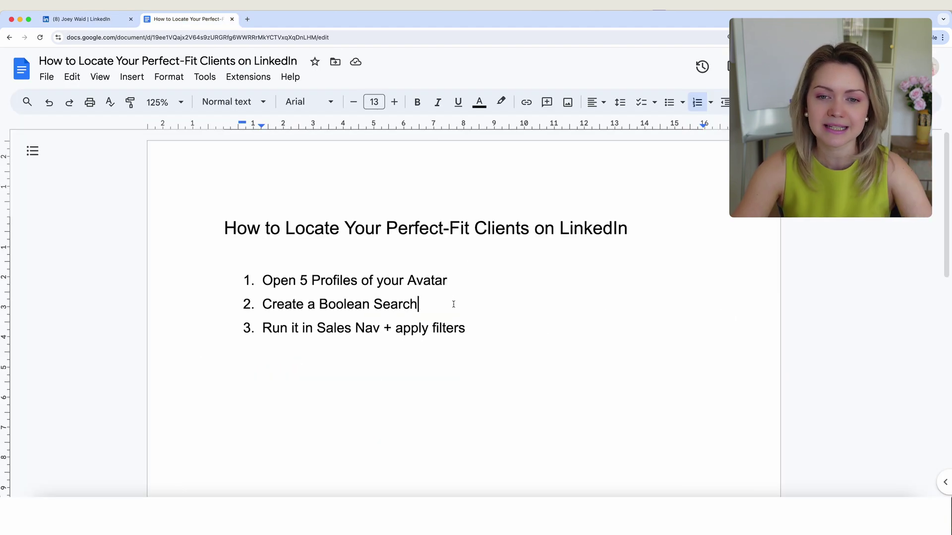
key(Return)
key(Return)
key(Return)
key(Return)
key(Up)
key(ctrl+v)
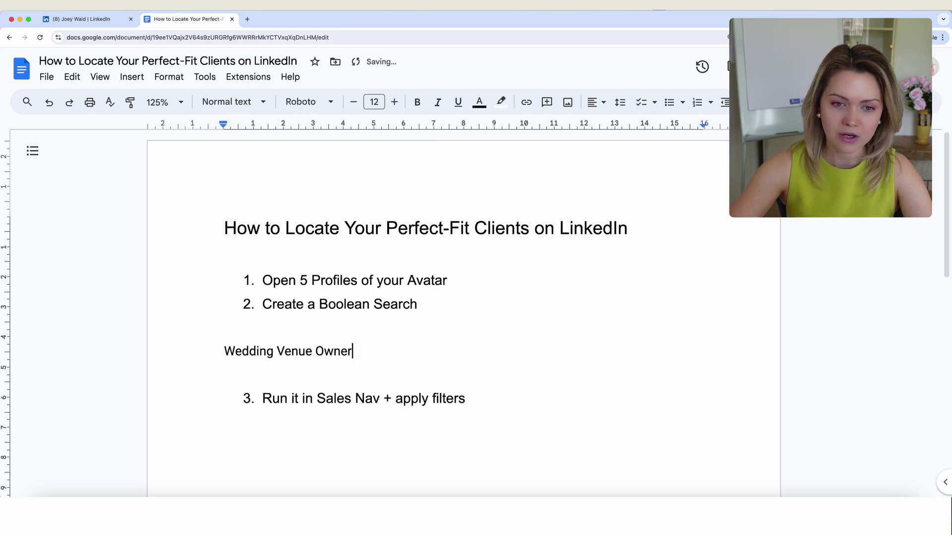
Step: Switch back to the LinkedIn profile and examine the opening lines of its About section for keywords describing the business
click(82, 19)
scroll(160, 293, down, 3)
scroll(160, 292, down, 5)
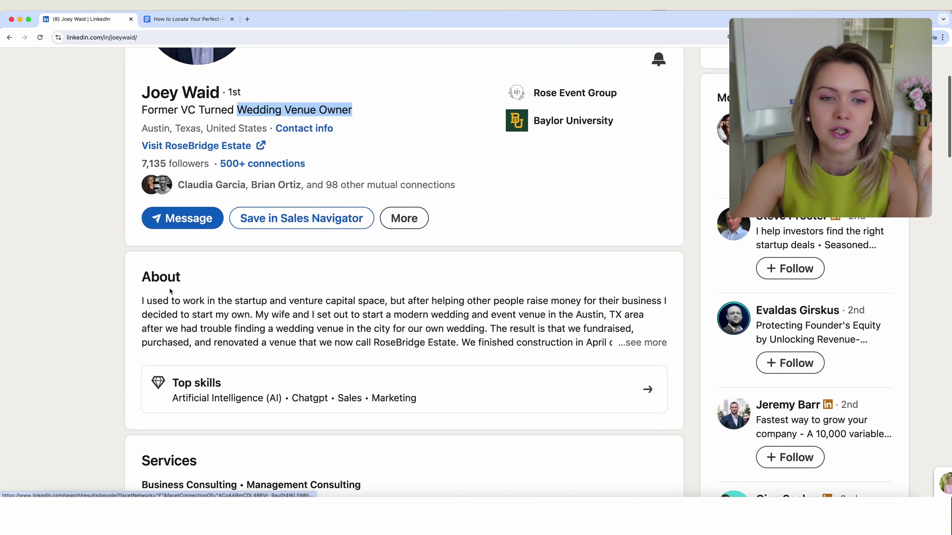
click(349, 278)
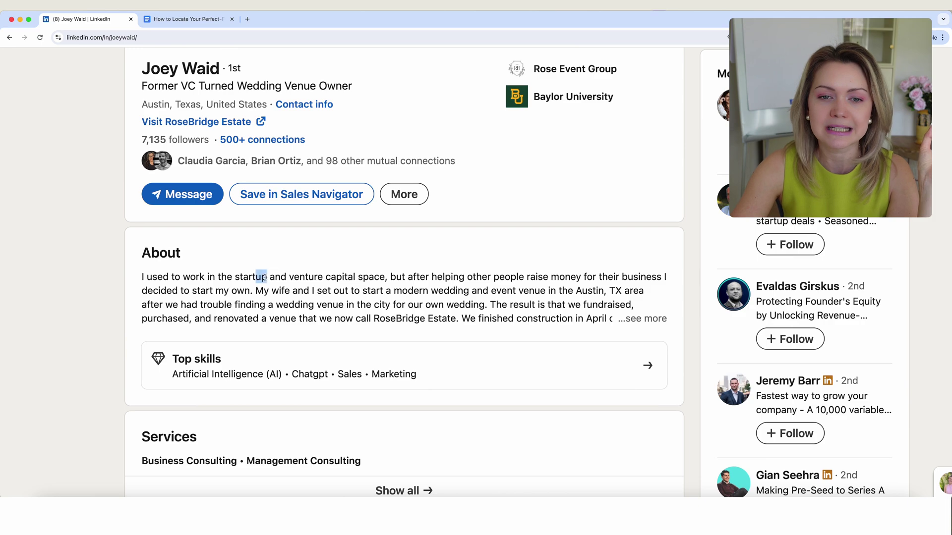
drag(264, 278, 322, 278)
click(327, 278)
drag(383, 278, 256, 277)
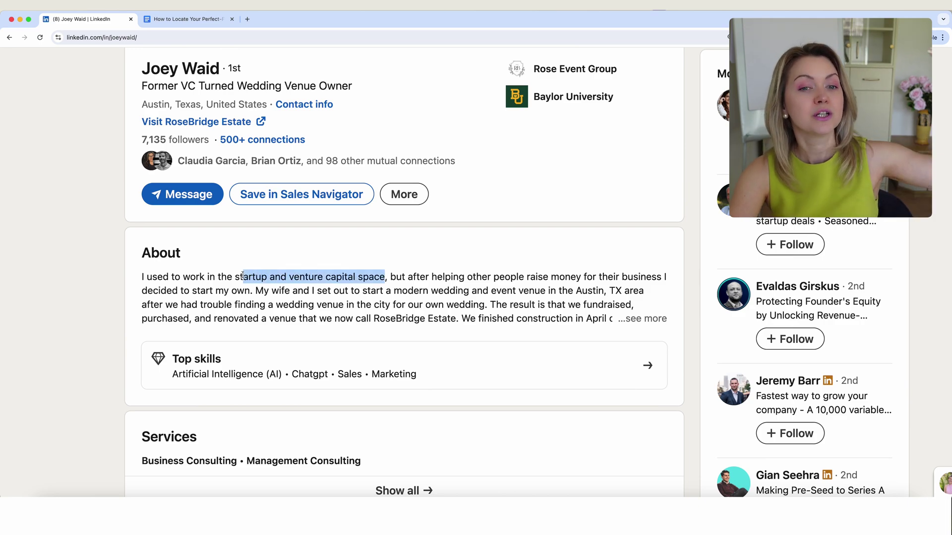
click(241, 275)
drag(378, 277, 216, 277)
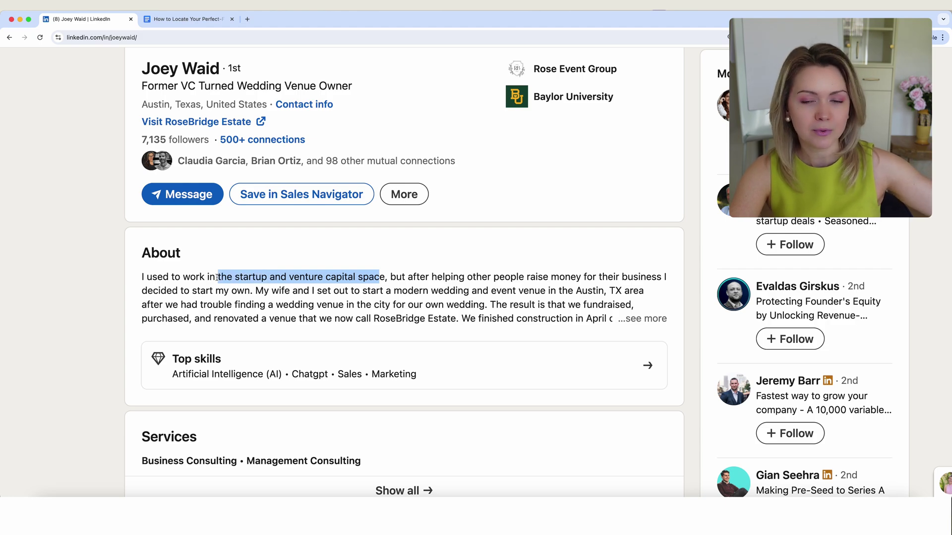
drag(408, 278, 628, 279)
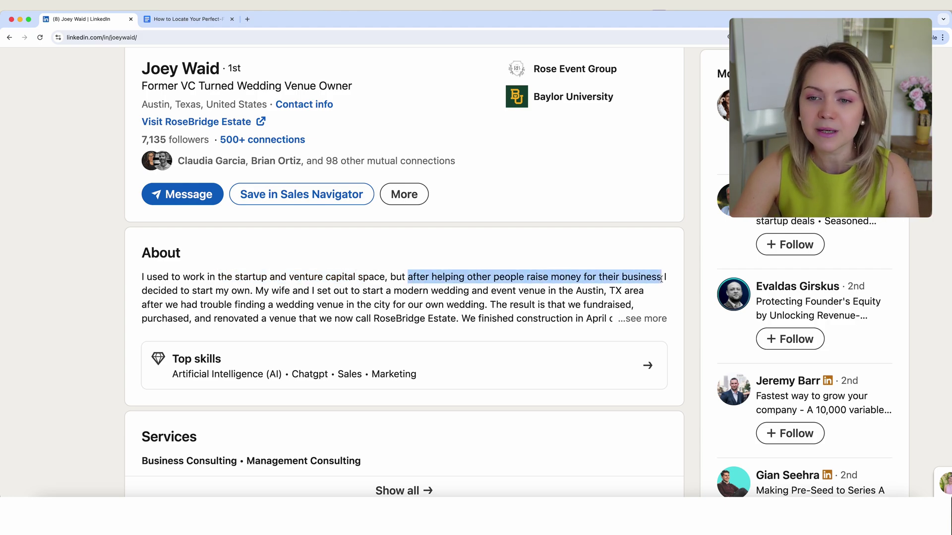
drag(165, 290, 563, 291)
click(267, 296)
click(380, 285)
click(506, 288)
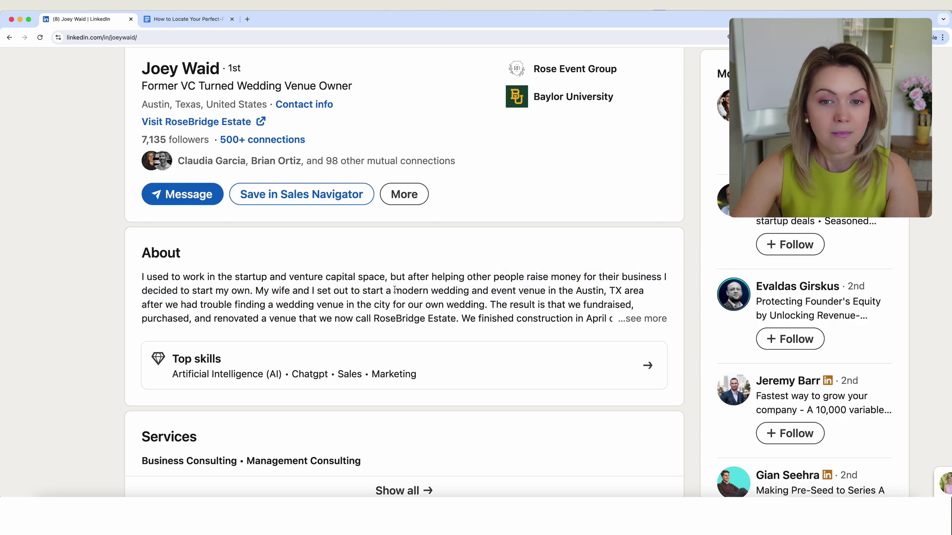
Step: Copy "modern wedding" from the About section and paste it on a new line under "Wedding Venue Owner" in the Google Docs document
drag(395, 290, 461, 290)
right_click(467, 292)
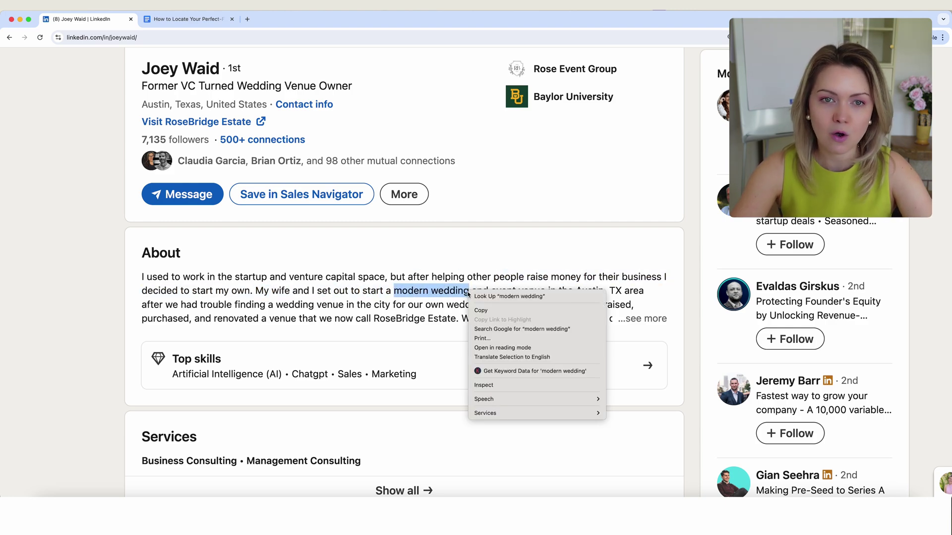
click(479, 313)
key(ctrl+Tab)
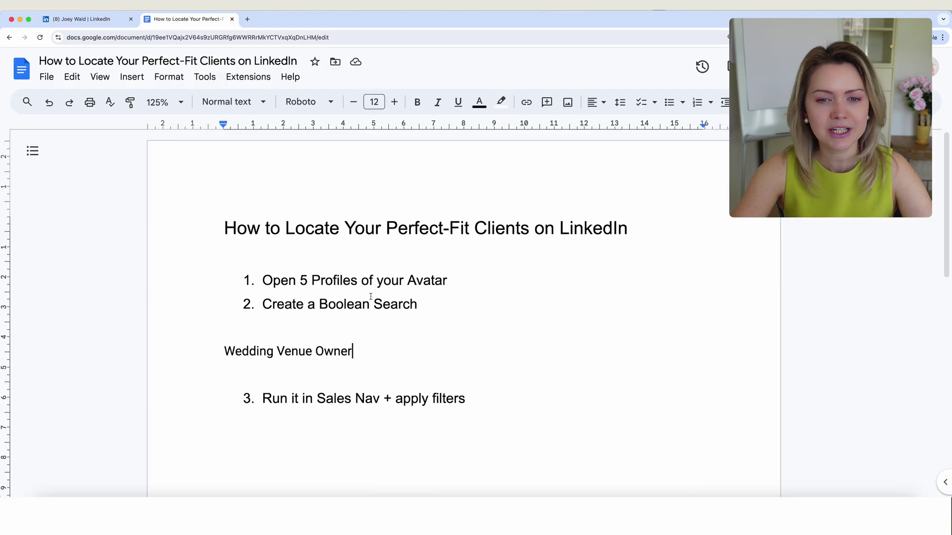
key(Return)
key(super+v)
Step: Copy "event venue" from the LinkedIn profile's About section into the Google Docs document, on a new line below "modern wedding"
key(ctrl+shift+Tab)
click(511, 294)
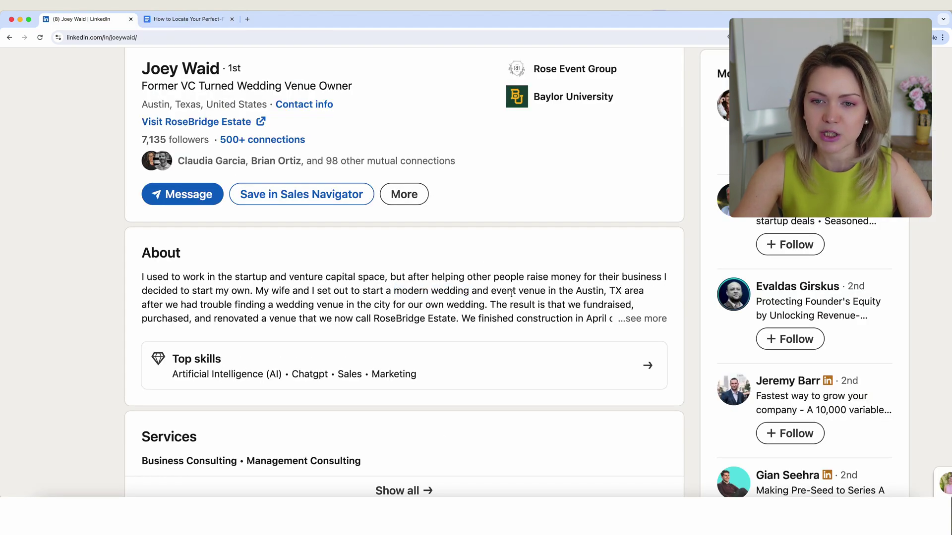
drag(491, 292, 533, 292)
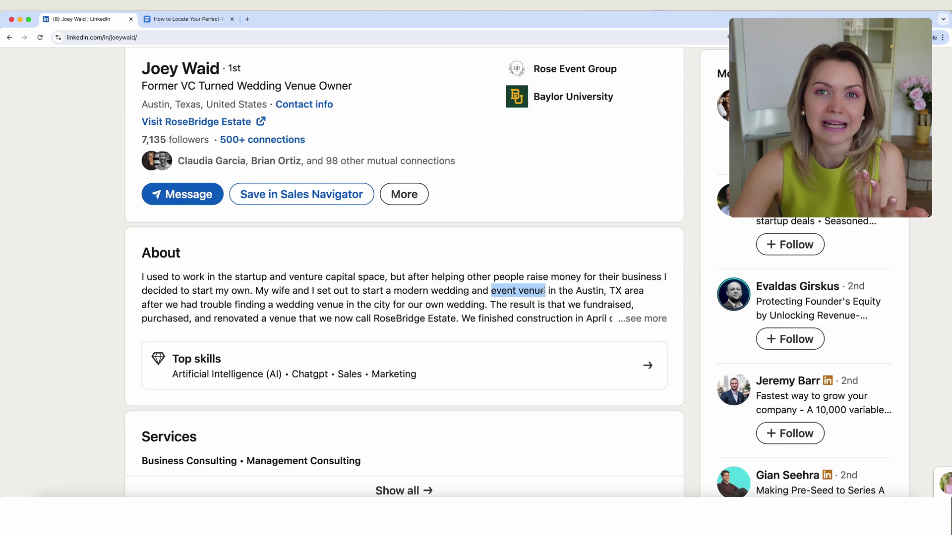
click(183, 20)
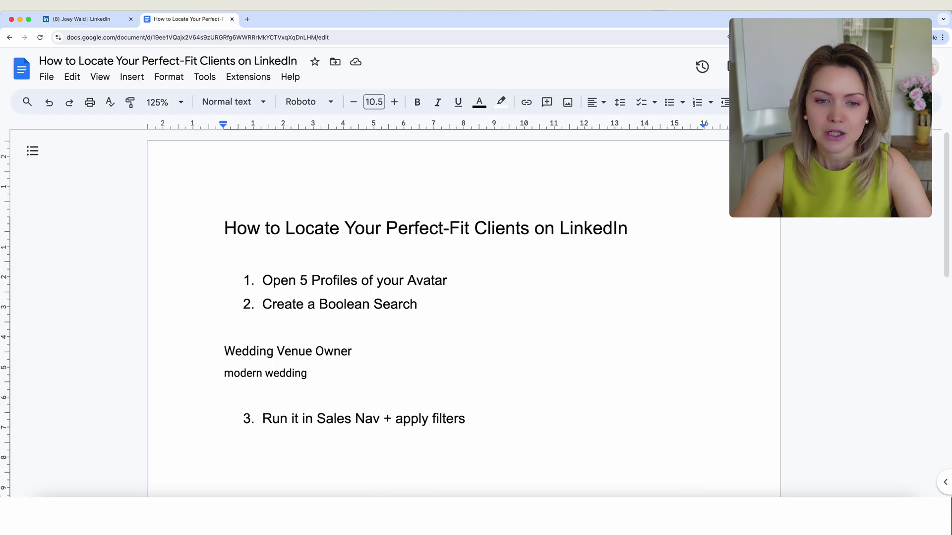
key(Return)
key(super+v)
Step: Return to the LinkedIn profile, expand the full About text and examine the wedding venue and venture capital paragraphs for keywords
click(116, 21)
scroll(539, 255, down, 1)
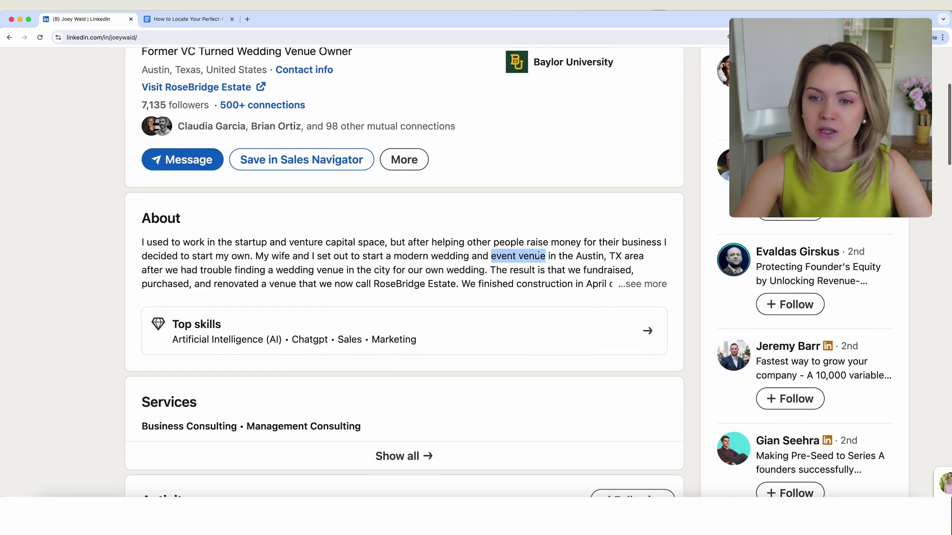
click(630, 292)
scroll(515, 233, down, 1)
click(221, 241)
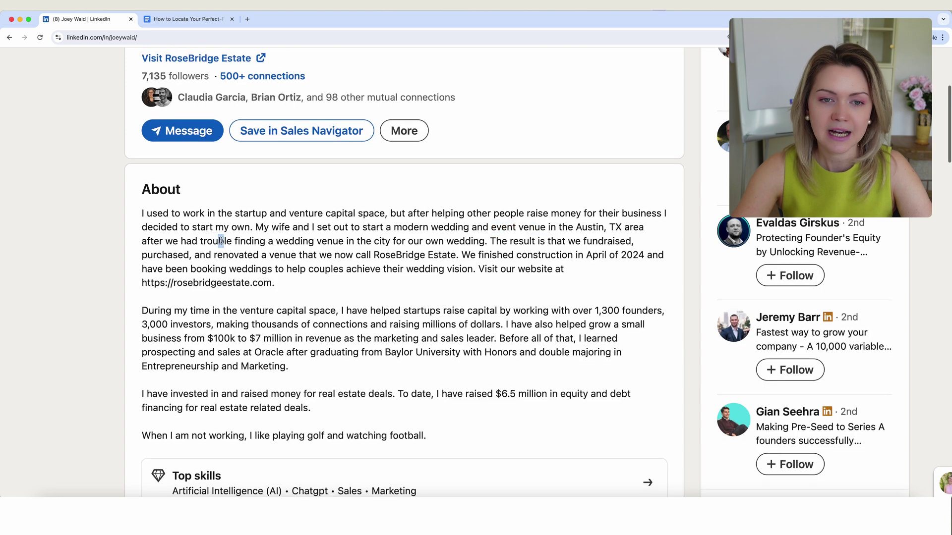
drag(516, 242, 491, 253)
click(262, 255)
click(477, 252)
scroll(476, 251, down, 3)
drag(172, 230, 478, 272)
click(480, 272)
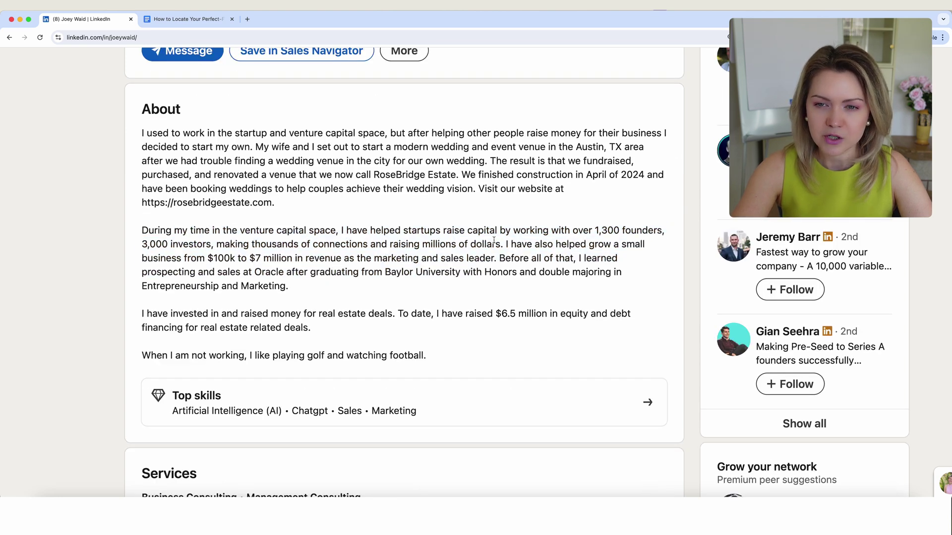
drag(369, 230, 410, 286)
click(381, 277)
drag(296, 257, 519, 271)
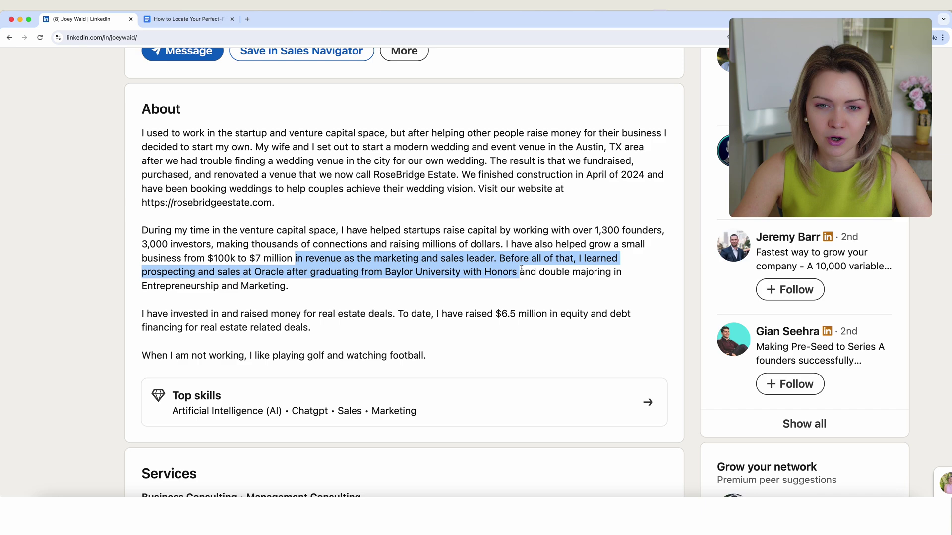
click(474, 267)
scroll(211, 213, down, 5)
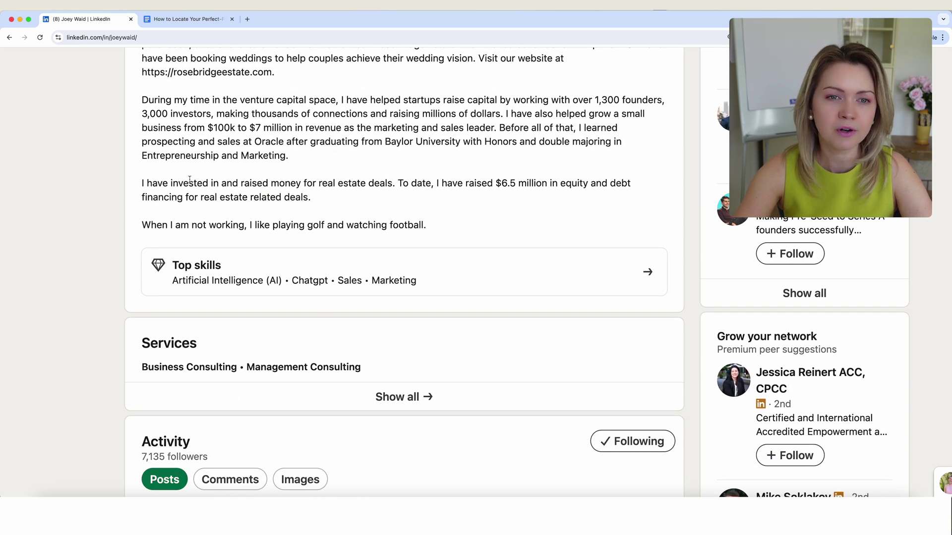
Step: Examine the real estate investing paragraph, services and recent activity, and highlight the About paragraphs from the venture capital one to the end
drag(164, 184, 429, 184)
click(427, 184)
drag(361, 183, 549, 182)
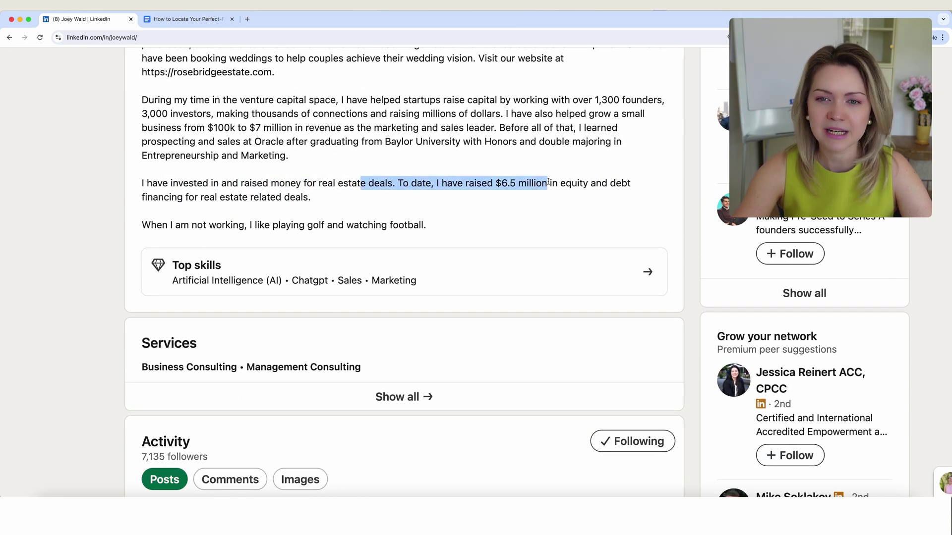
scroll(215, 226, down, 1)
click(193, 203)
scroll(478, 208, down, 8)
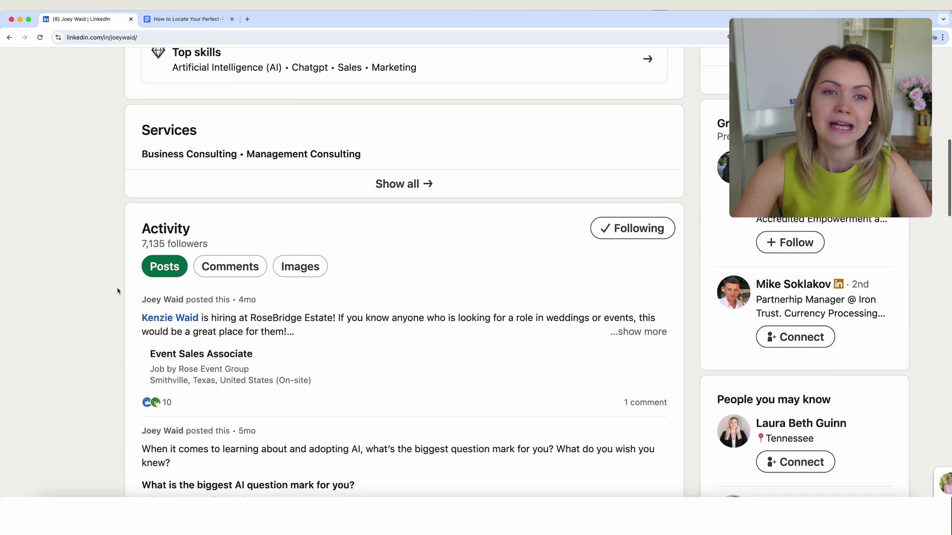
scroll(117, 291, up, 10)
drag(141, 193, 450, 318)
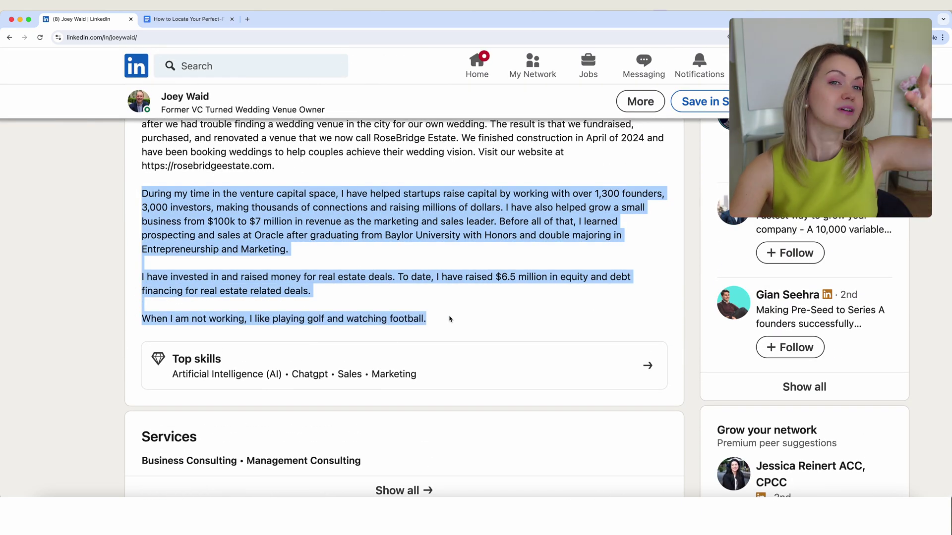
Step: Copy "owner" from the Rose Event Group description in the Experience section onto a new line below "event venue" in the Google Docs document
scroll(86, 317, down, 20)
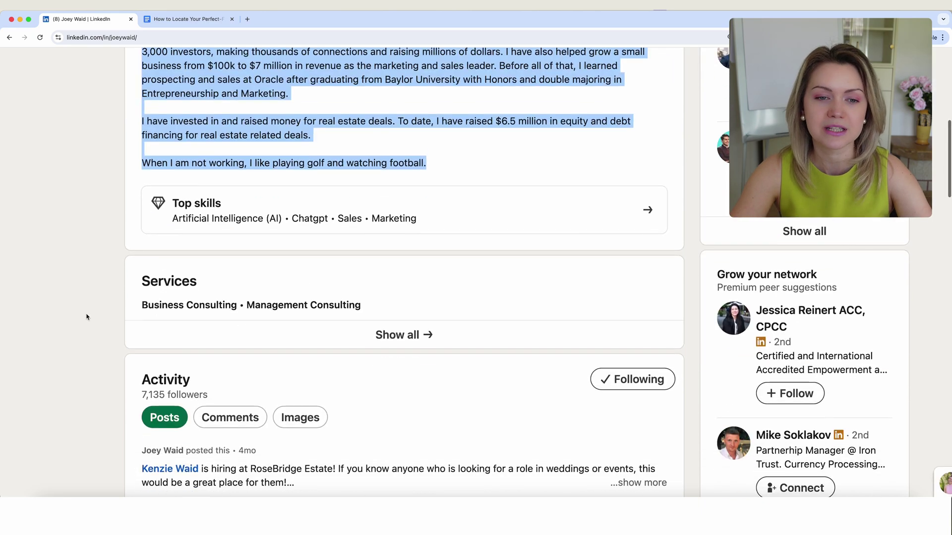
scroll(87, 317, down, 3)
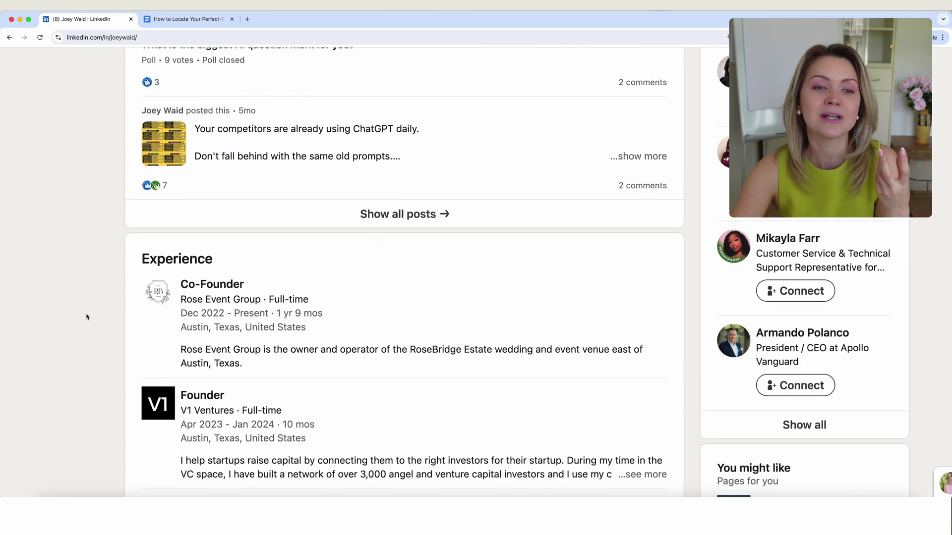
scroll(86, 317, down, 3)
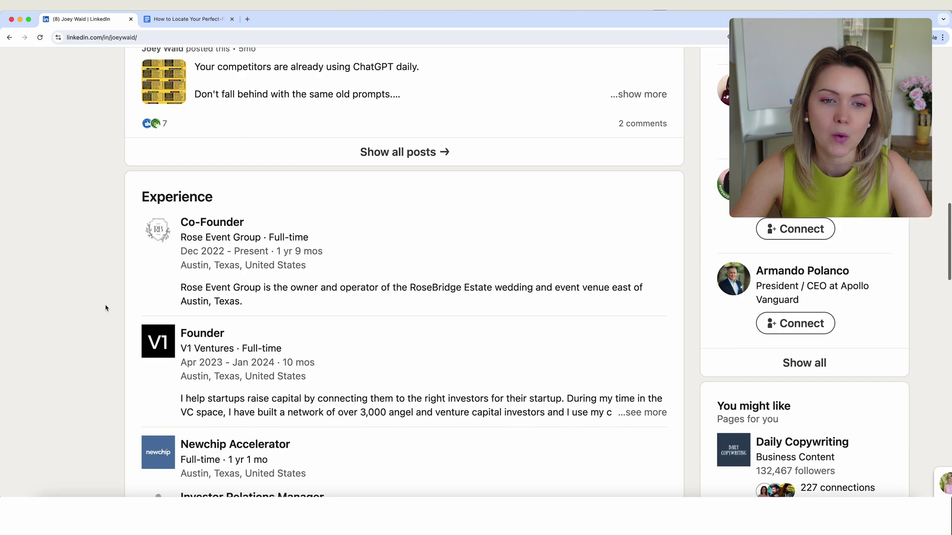
click(187, 19)
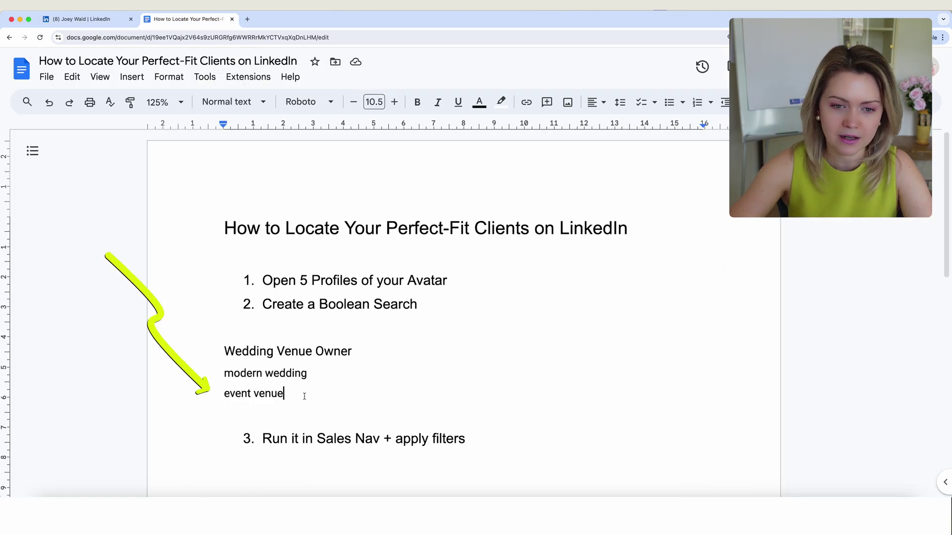
drag(319, 405, 265, 228)
click(69, 19)
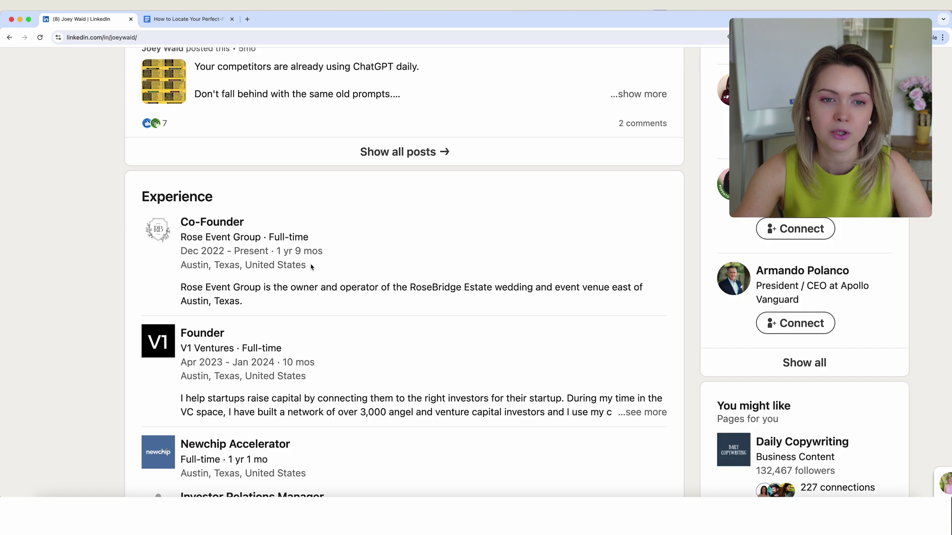
drag(230, 286, 356, 288)
click(347, 287)
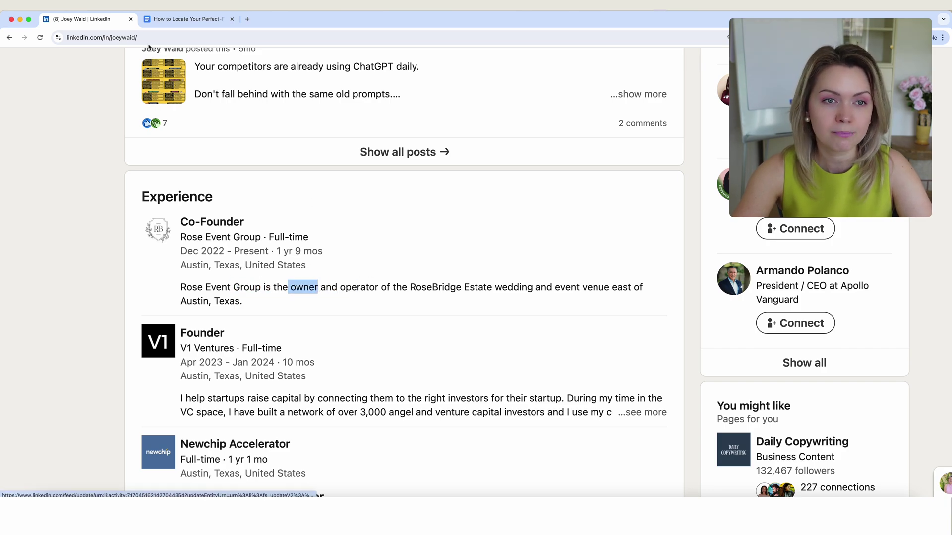
click(187, 19)
click(314, 391)
key(Return)
key(super+v)
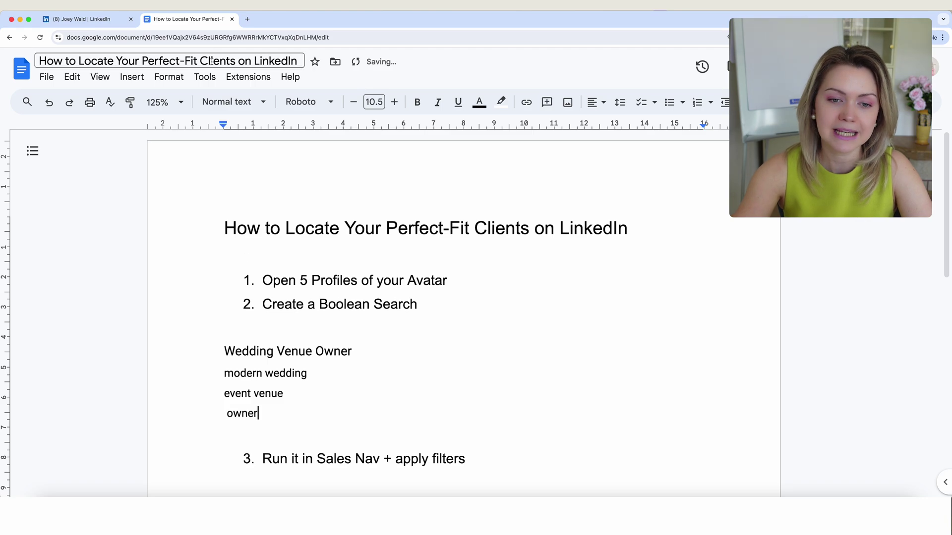
Step: Check the job title on the LinkedIn profile and add "co-founder" on a new line below "Owner" in the document
click(82, 19)
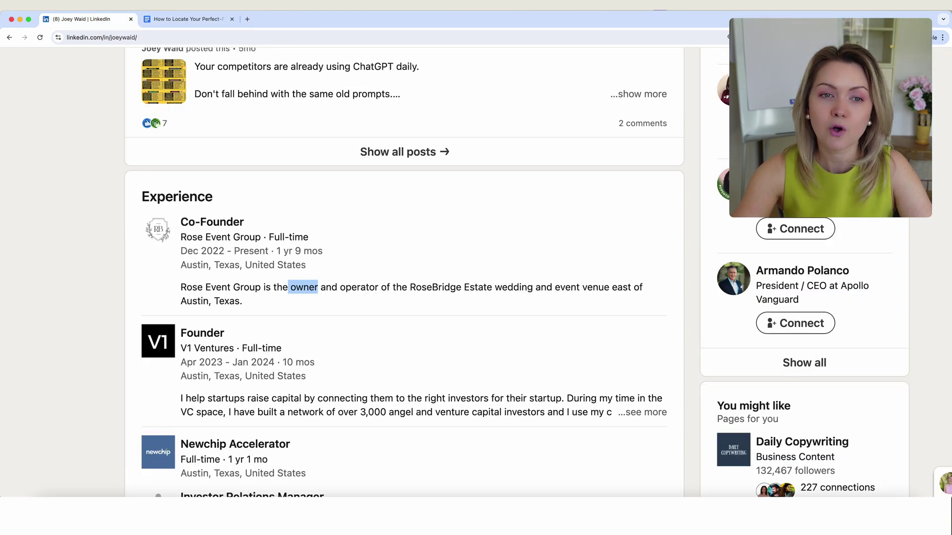
click(166, 21)
key(Return)
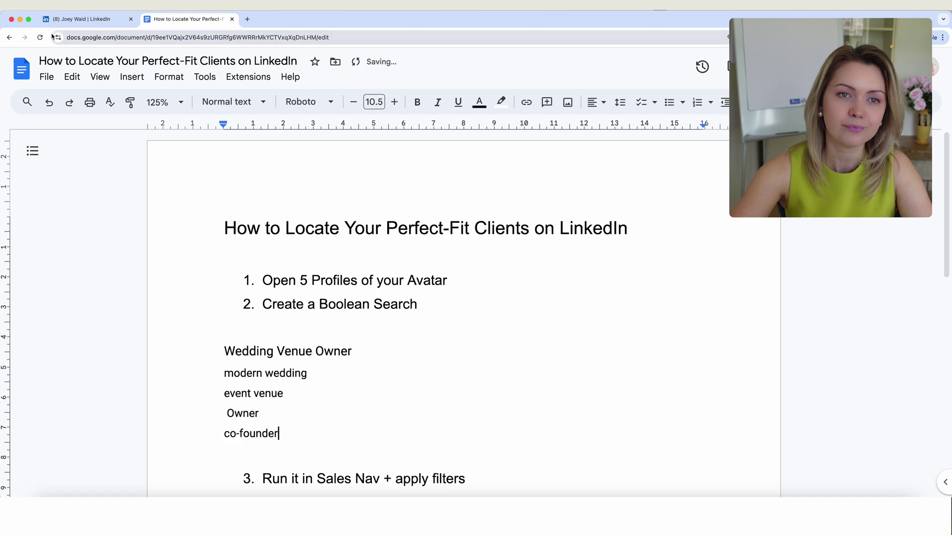
Step: Return to the LinkedIn profile, highlight the wedding and event venue wording under Co-Founder, and examine the older Experience entries for keywords
click(81, 20)
scroll(434, 260, down, 1)
drag(416, 268, 640, 269)
click(519, 268)
click(641, 267)
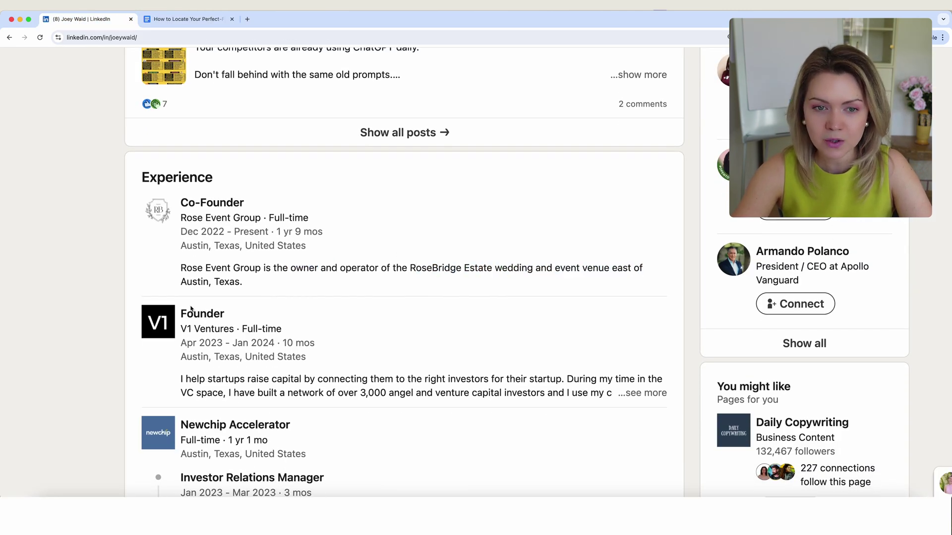
scroll(192, 310, down, 3)
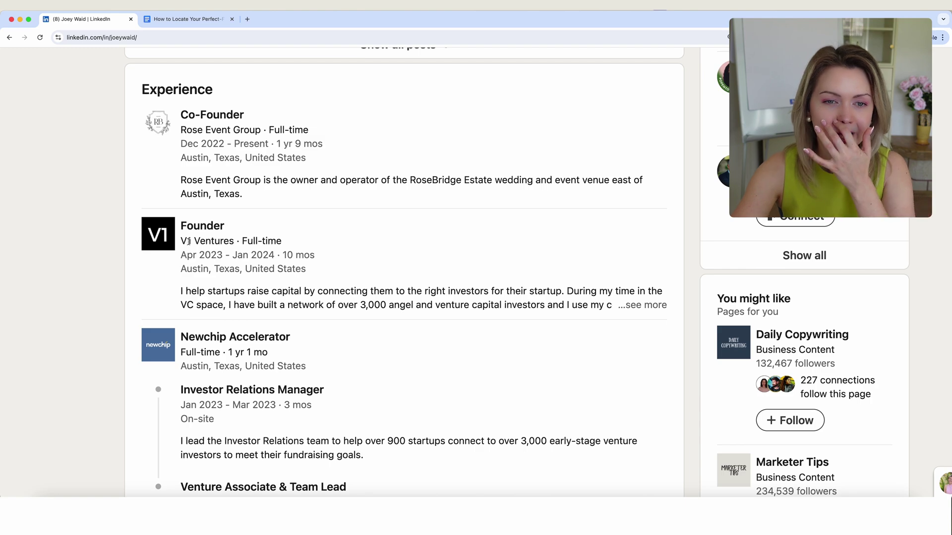
scroll(198, 253, down, 2)
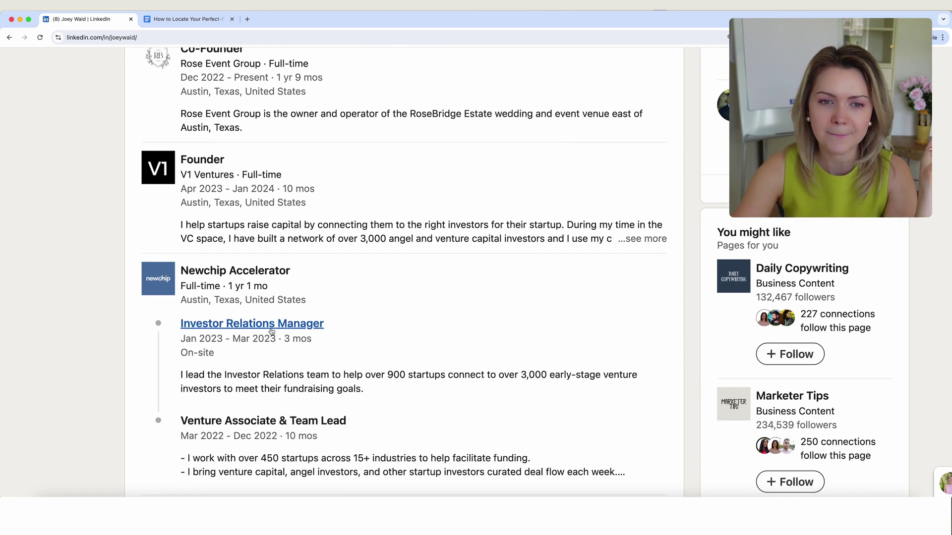
scroll(290, 323, down, 5)
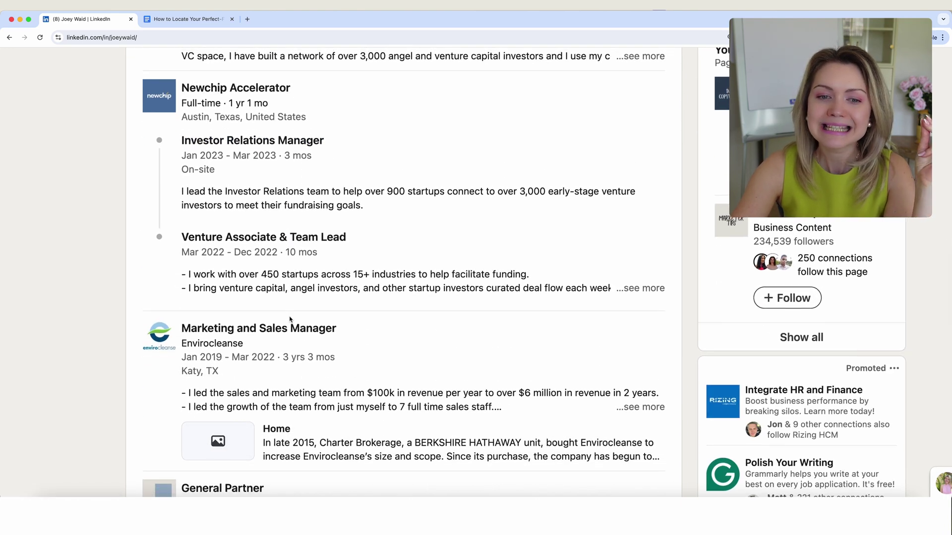
Step: Zoom out the LinkedIn profile and review the Experience, Education, Skills and Recommendations sections for further keywords
key(super+minus)
key(super+minus)
scroll(255, 278, down, 4)
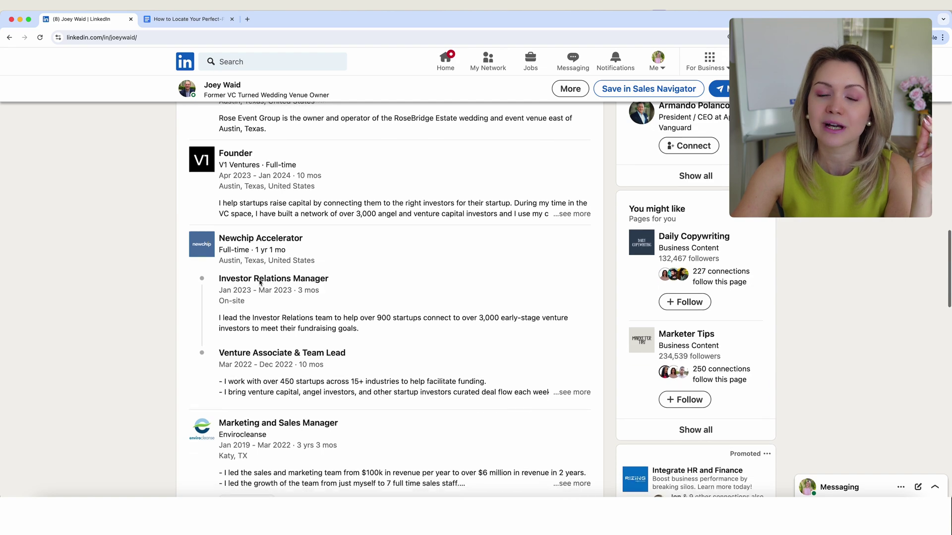
scroll(264, 408, down, 1)
scroll(265, 408, up, 7)
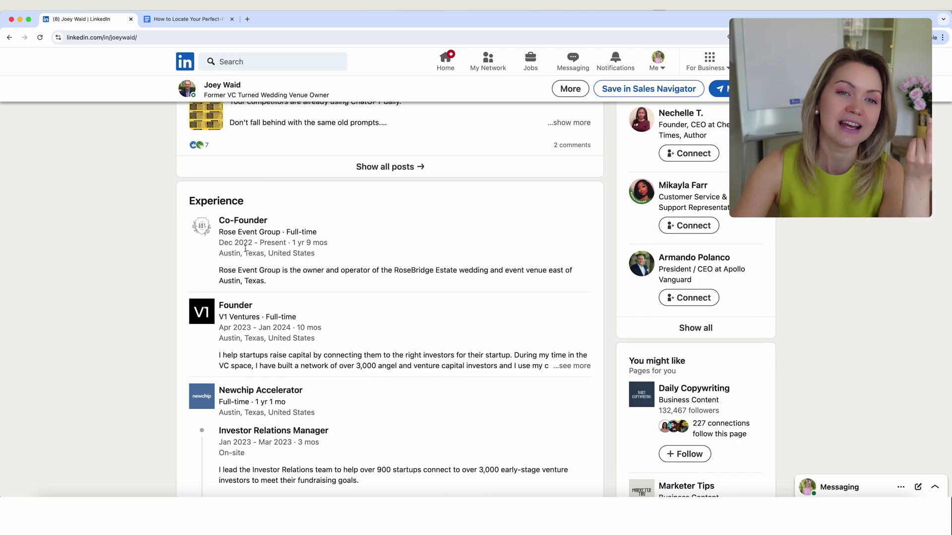
scroll(166, 274, down, 14)
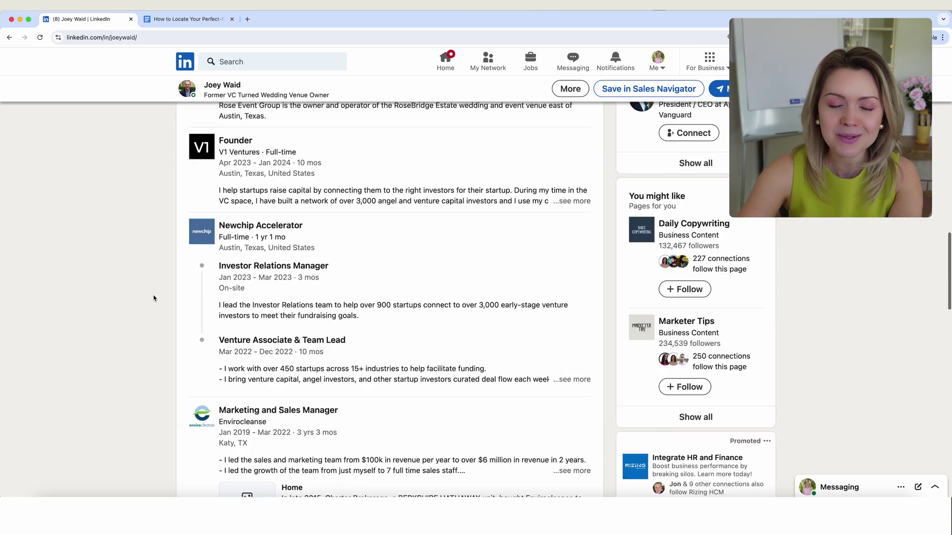
scroll(266, 259, up, 3)
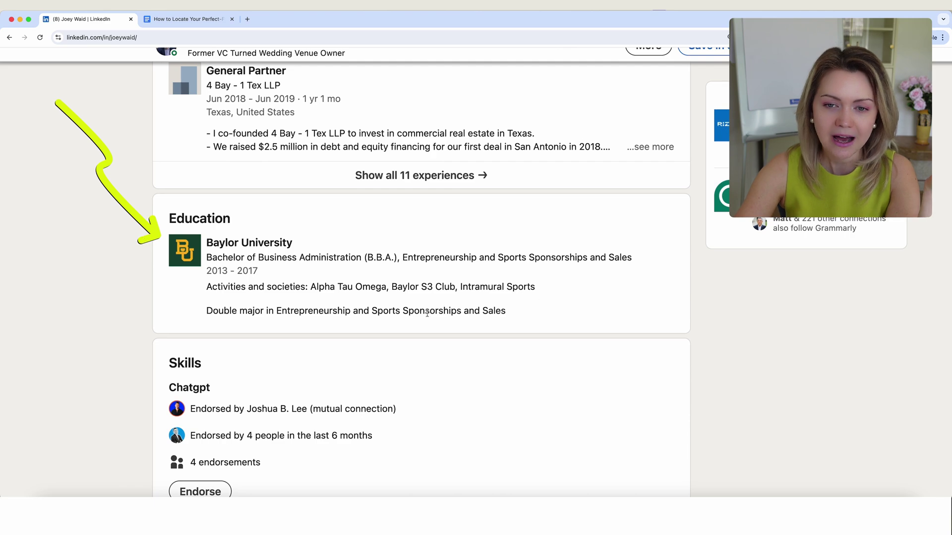
scroll(372, 386, down, 8)
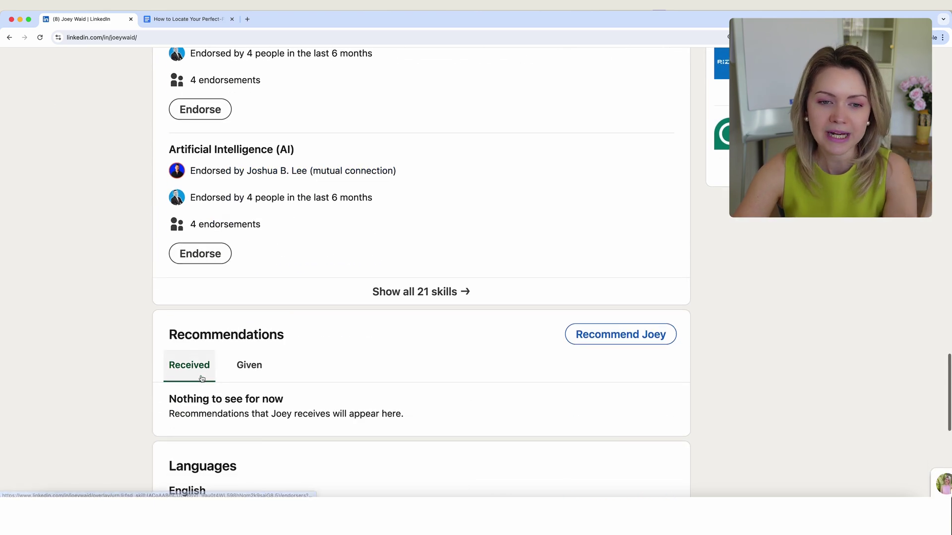
scroll(202, 376, down, 2)
Step: Show all 21 skills of the profile and examine the full list for relevant keywords
click(427, 217)
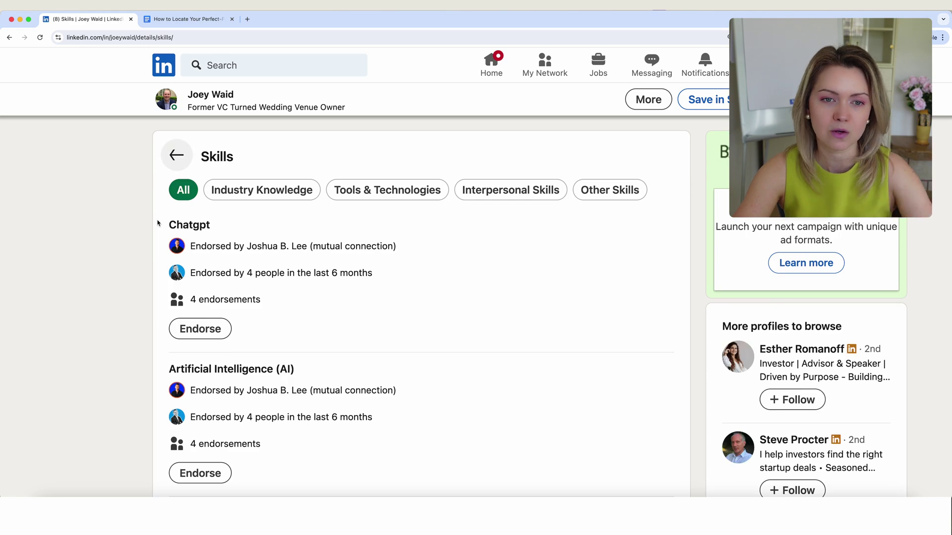
scroll(158, 223, down, 3)
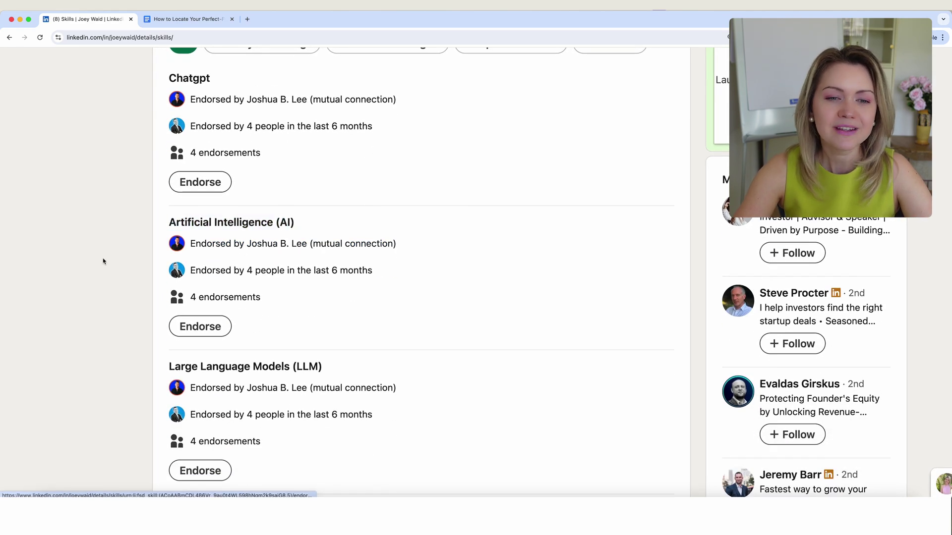
scroll(107, 282, down, 6)
scroll(205, 340, down, 5)
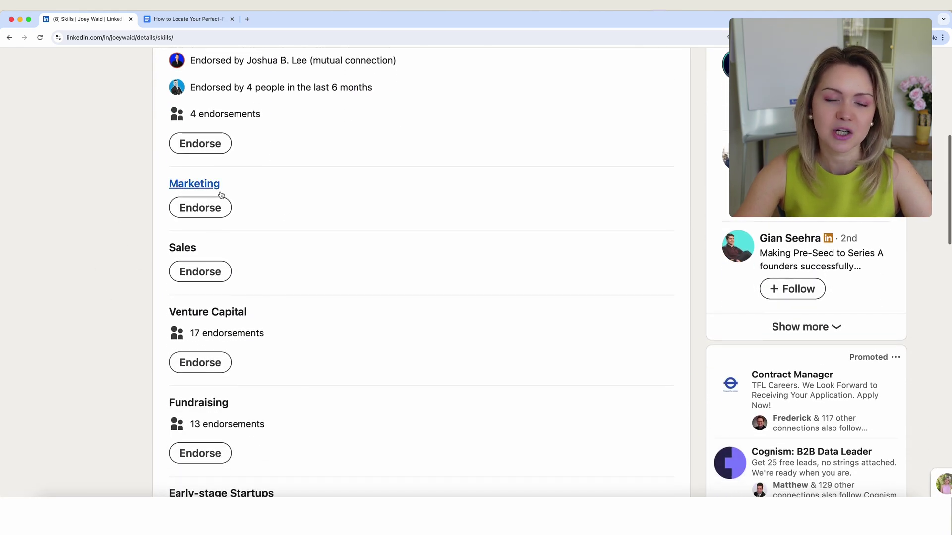
scroll(205, 340, down, 14)
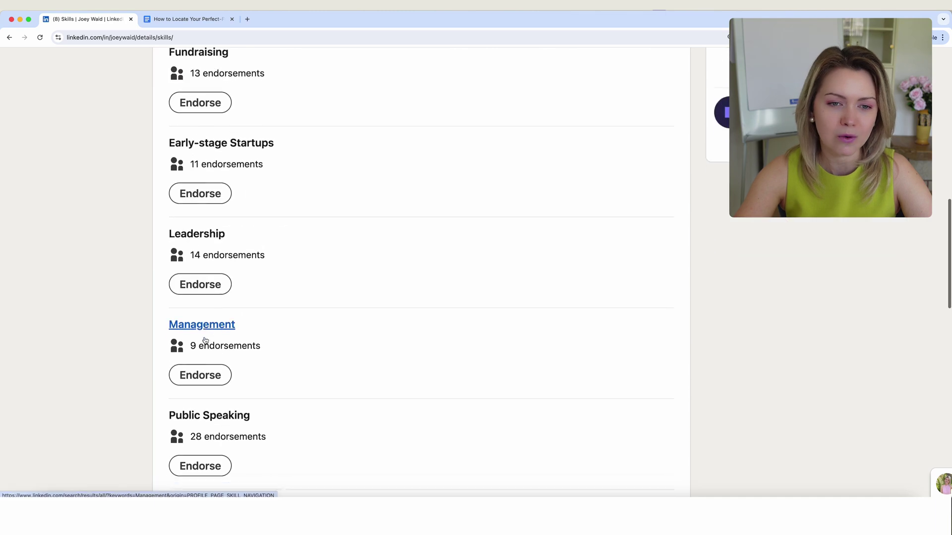
scroll(223, 372, down, 13)
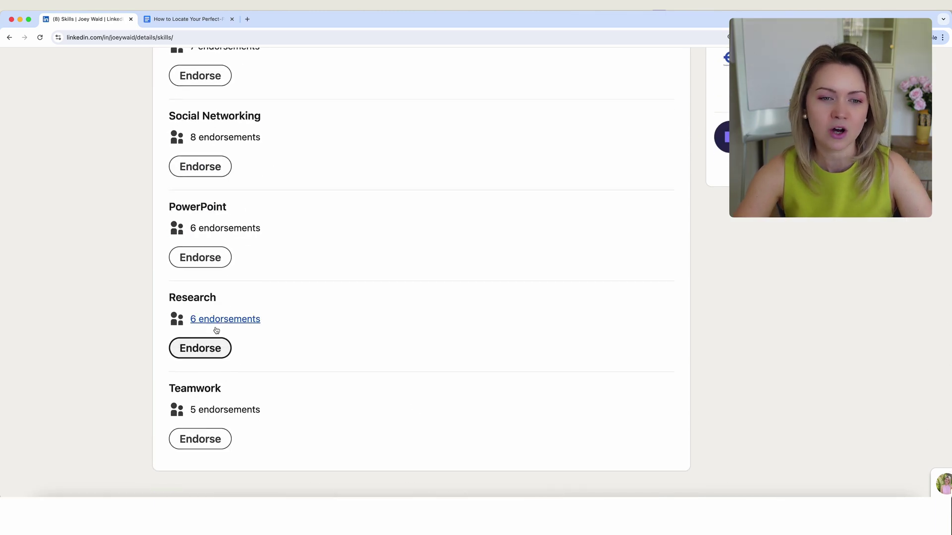
scroll(213, 347, up, 20)
scroll(187, 407, up, 10)
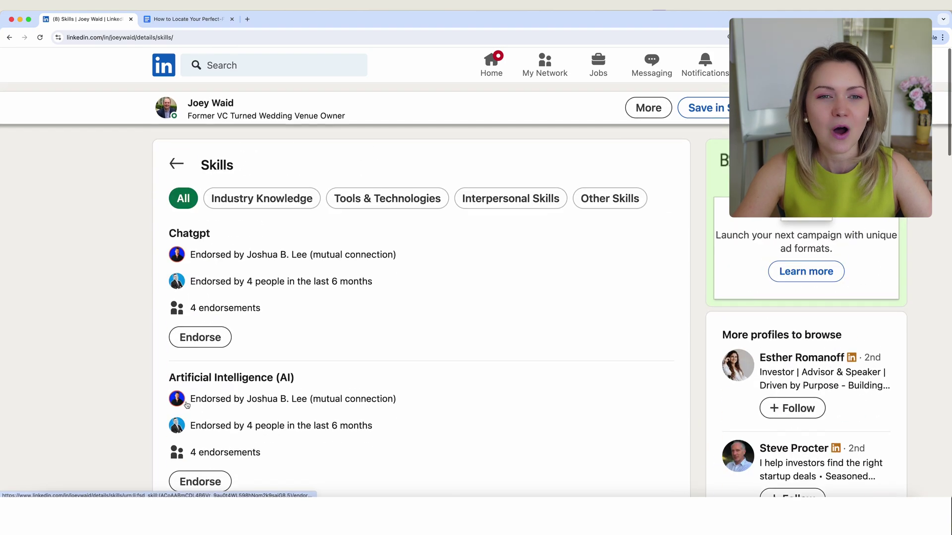
Step: Leave the skills list and review the main profile back up to its headline and About section
click(177, 157)
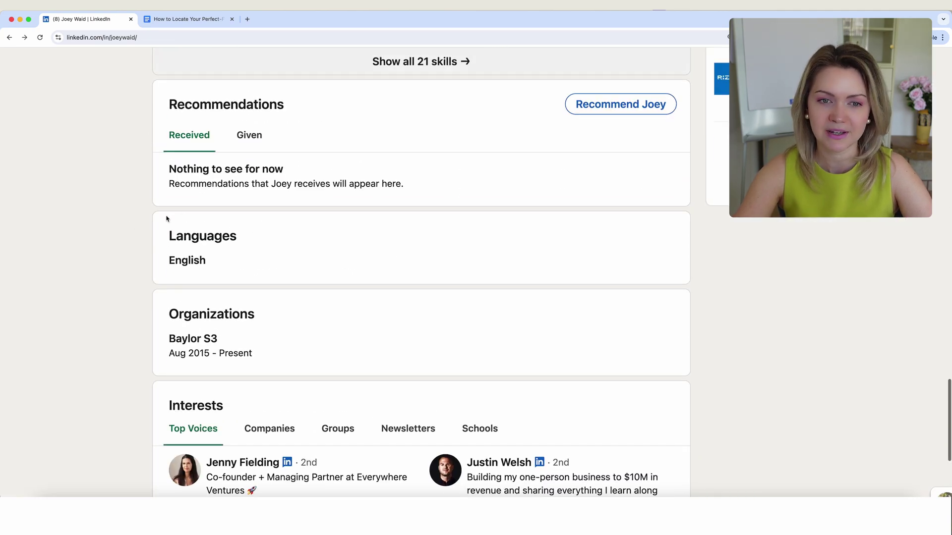
scroll(156, 223, down, 2)
scroll(156, 224, up, 12)
scroll(156, 225, up, 15)
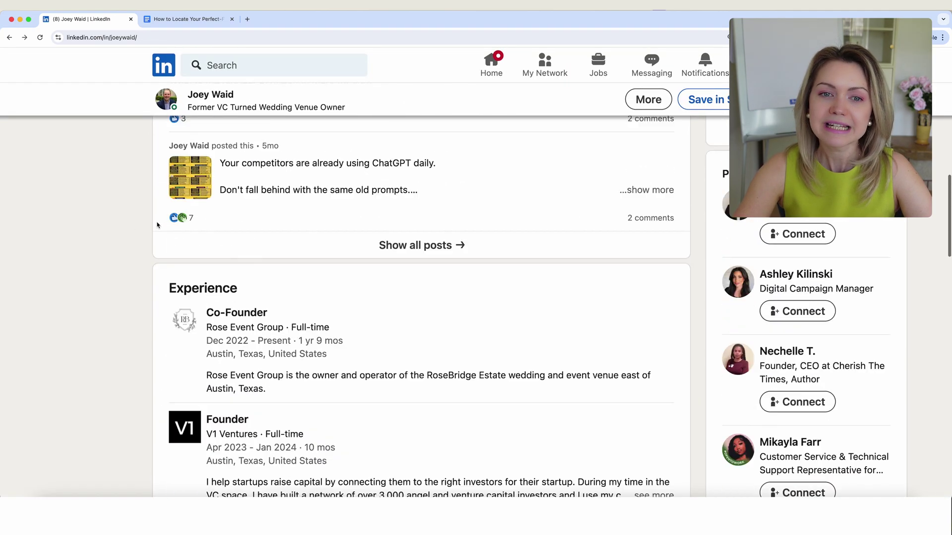
scroll(41, 278, up, 2)
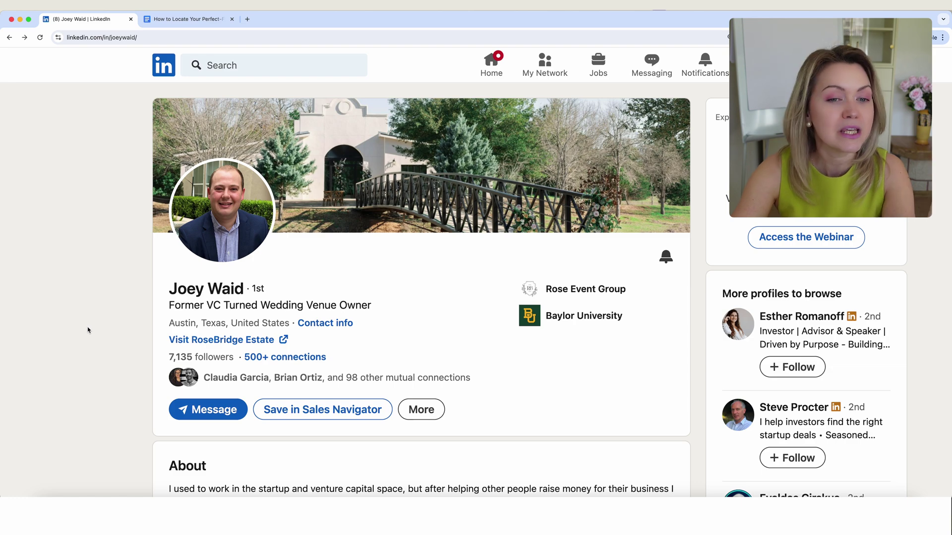
scroll(139, 396, down, 1)
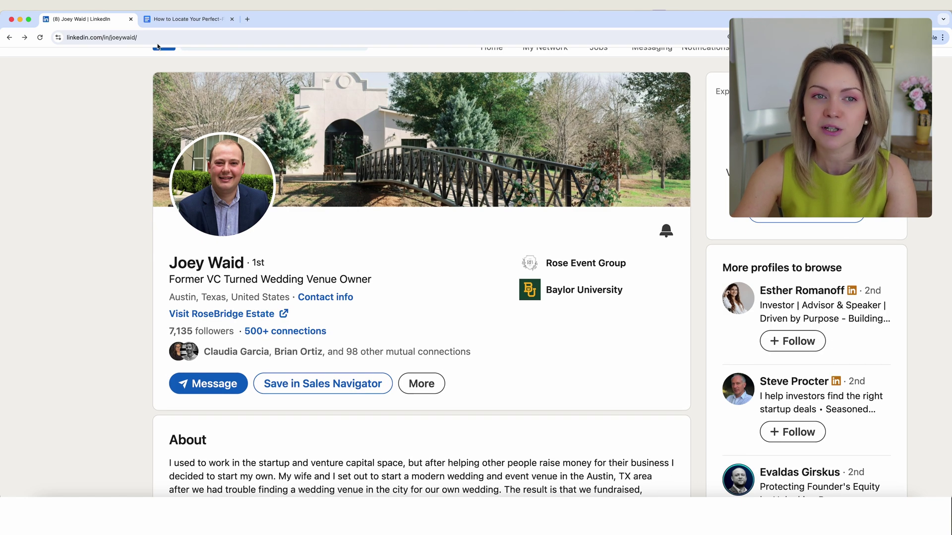
Step: Switch to the Google Docs document and highlight "Create a Boolean Search" and the keyword list from "Wedding Venue Owner" to "co-founder" for review
click(183, 19)
scroll(308, 373, down, 2)
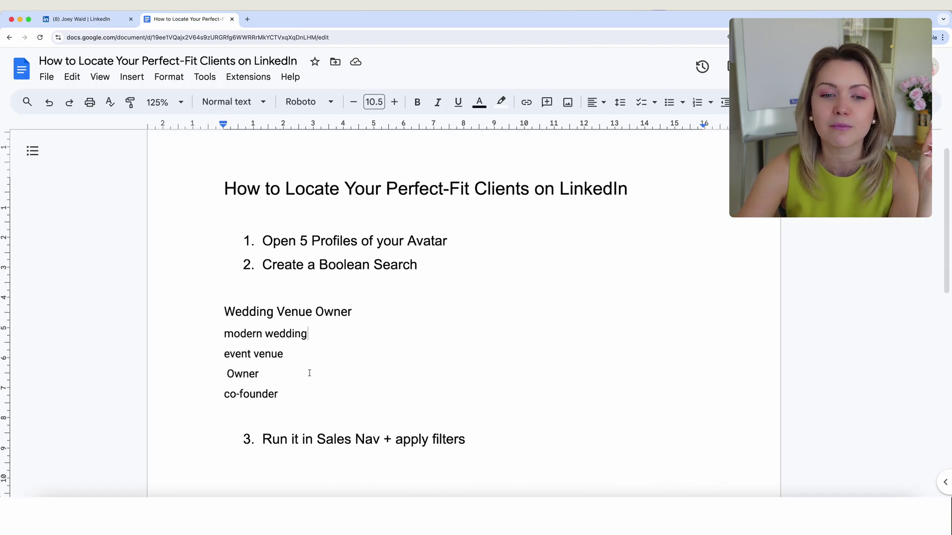
click(295, 371)
drag(263, 247, 419, 250)
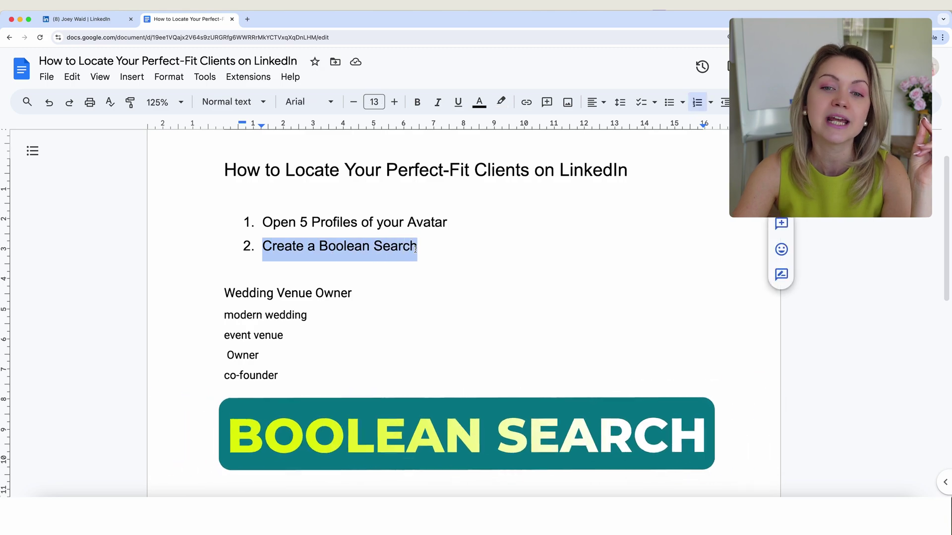
click(429, 255)
drag(291, 374, 224, 292)
click(297, 359)
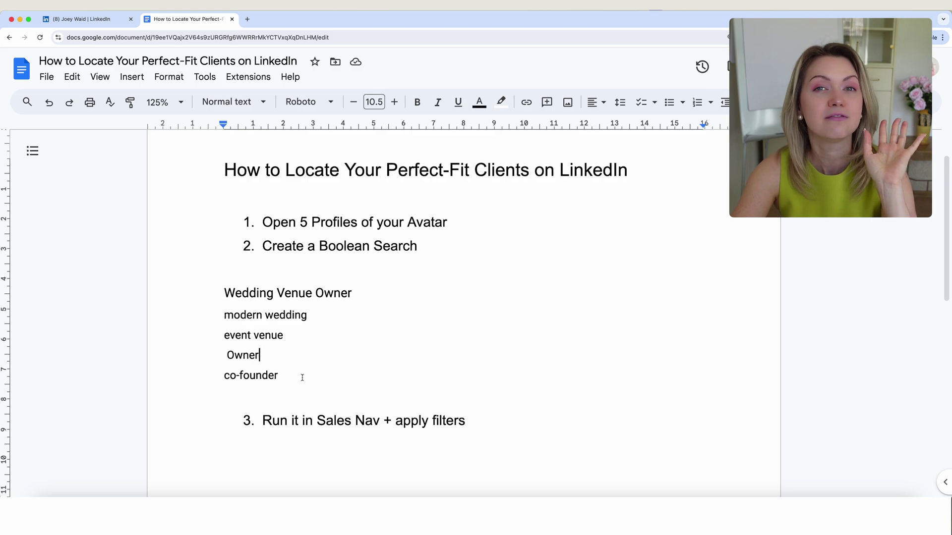
drag(291, 376, 221, 291)
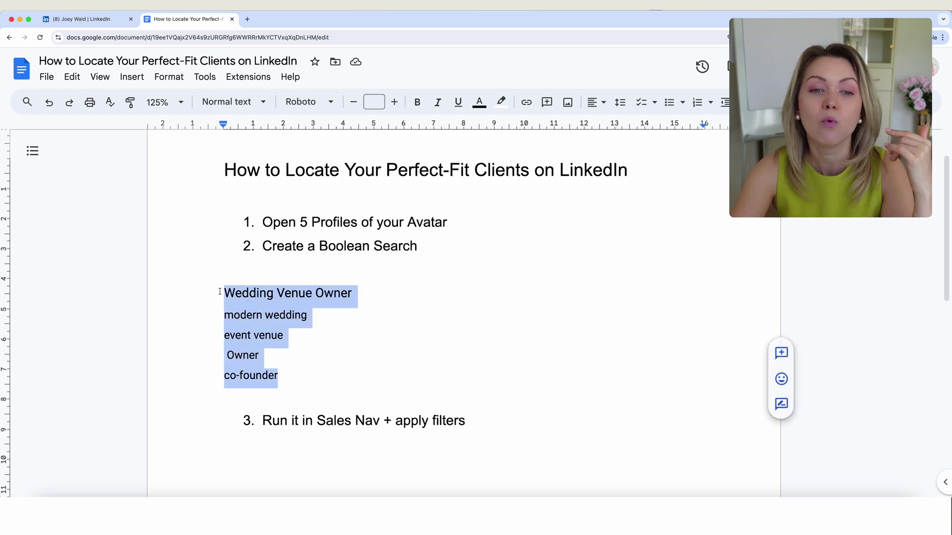
Step: Make room below the keyword list and start the Boolean string there with "(Co-founder OR"
click(297, 376)
key(Return)
key(Return)
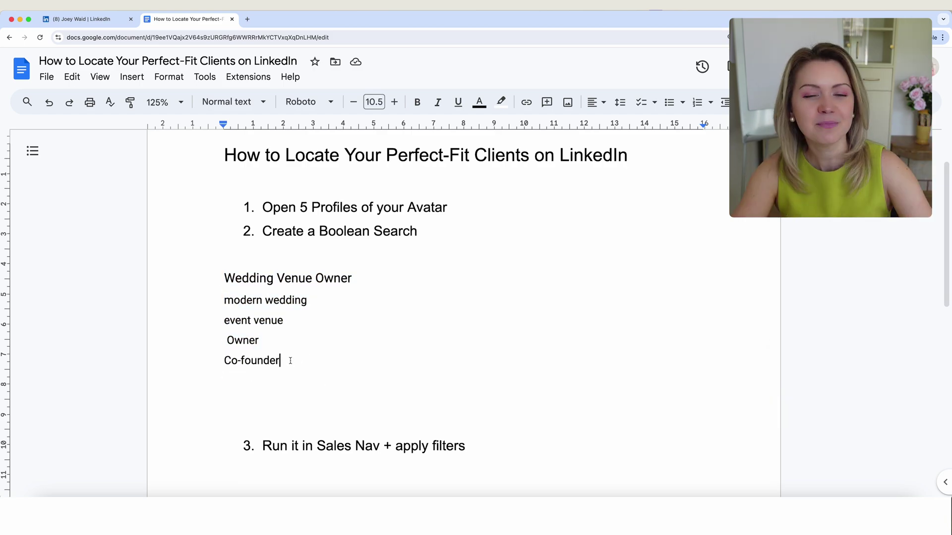
drag(321, 359, 220, 360)
key(ctrl+c)
click(283, 382)
key(Return)
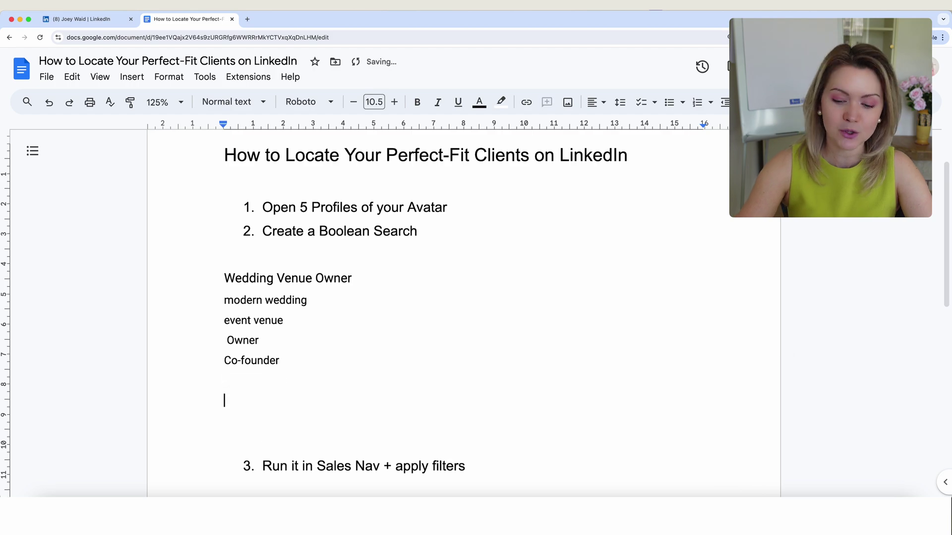
text(()
key(ctrl+v)
text(OR)
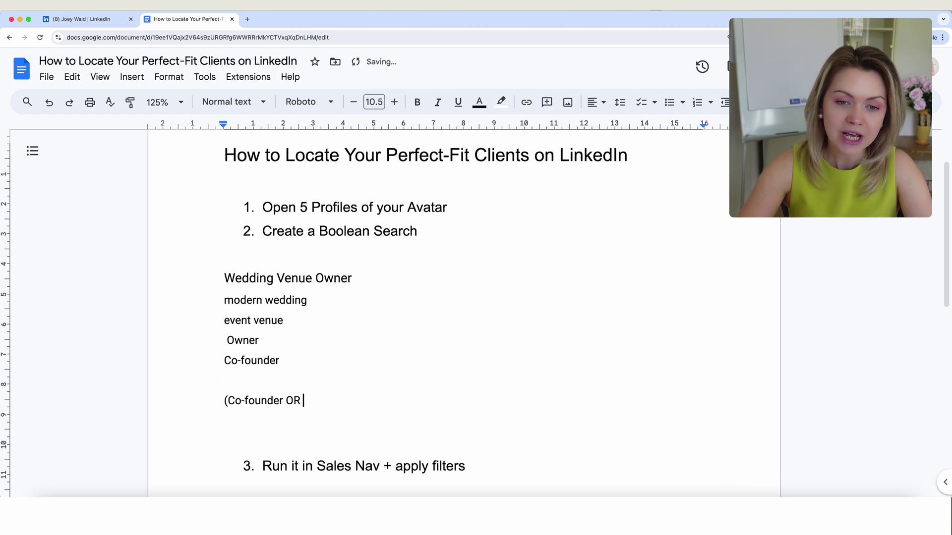
Step: Copy "Owner" from the keyword list into the Boolean string after OR and close the parenthesis
drag(259, 341, 226, 341)
key(ctrl+c)
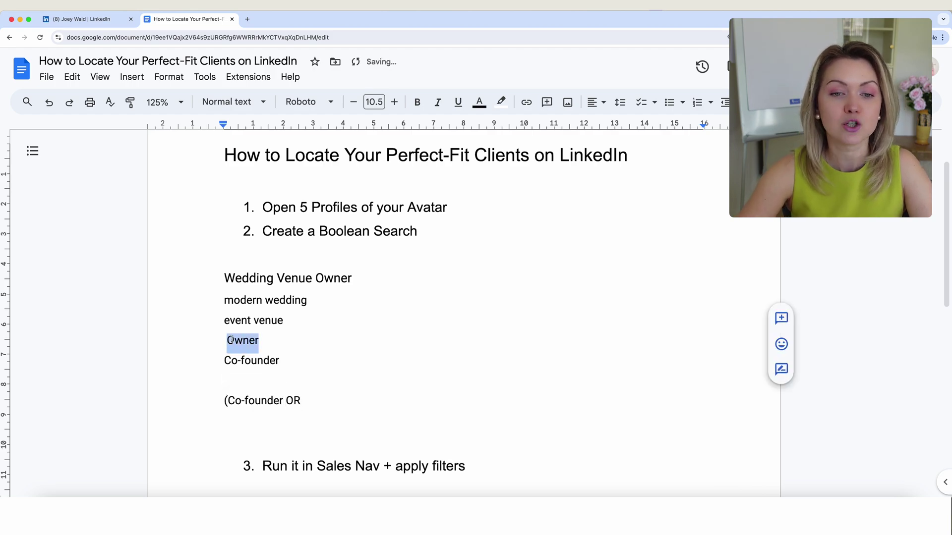
click(321, 399)
key(ctrl+v)
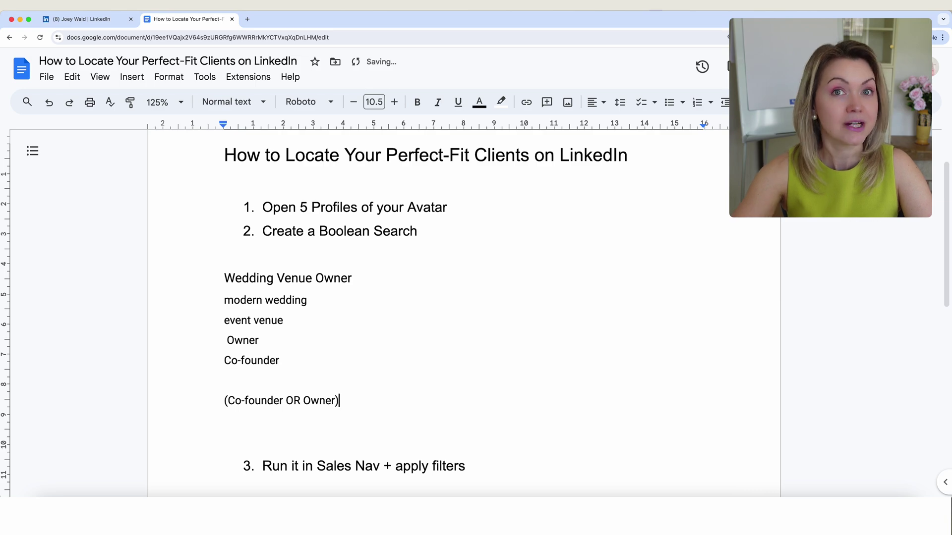
Step: Review the OR operator and the bracketed job titles, and add "AND" after the closing parenthesis
drag(301, 402, 291, 401)
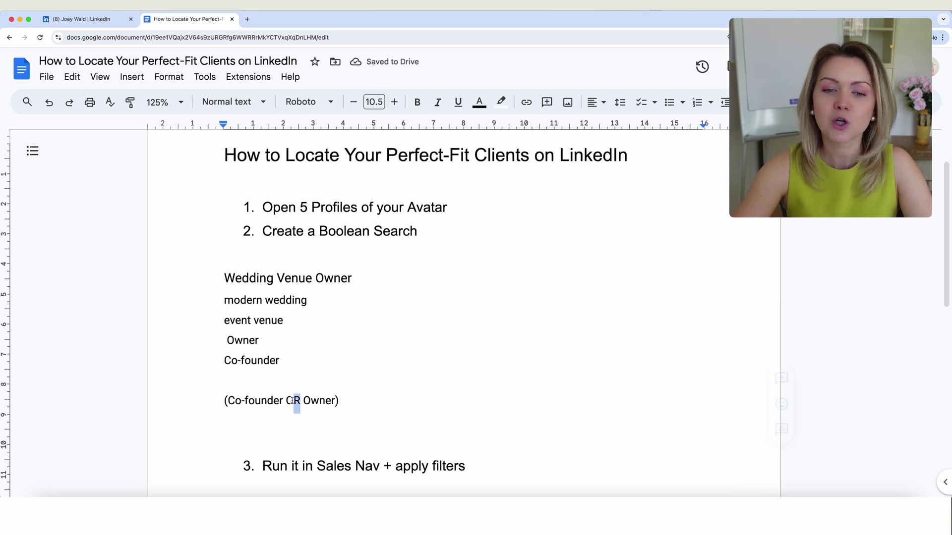
click(228, 402)
click(361, 400)
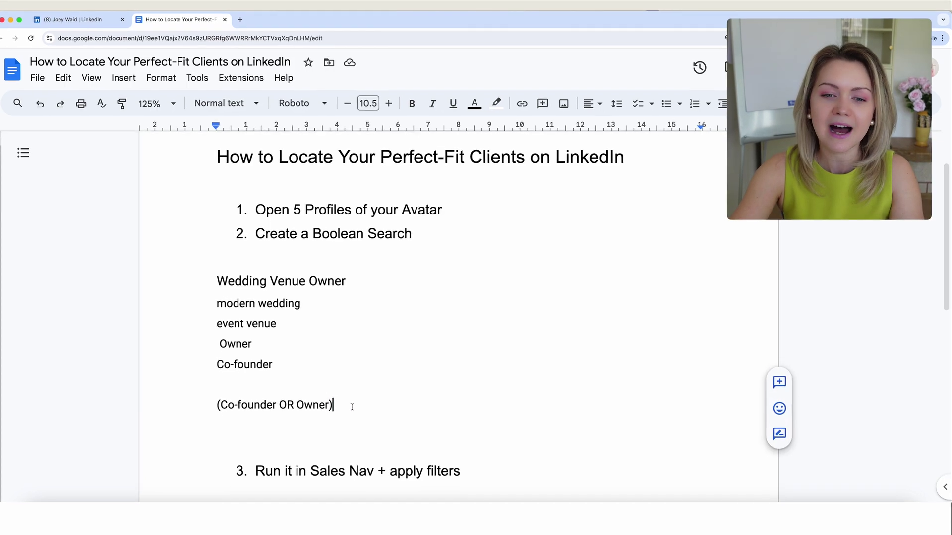
text(AND)
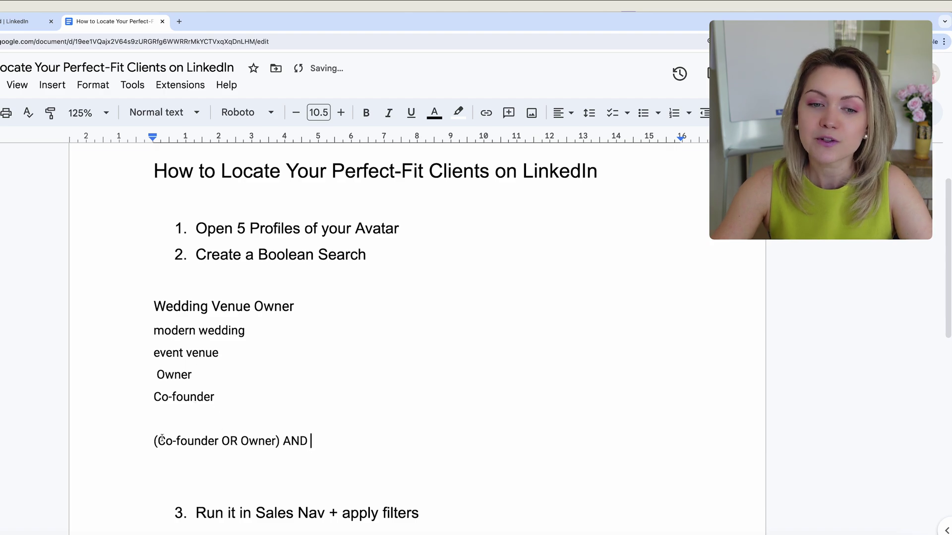
Step: Extend the bracketed job-title group after "Owner" with "OR founder OR ceo OR"
drag(153, 438, 272, 440)
click(273, 441)
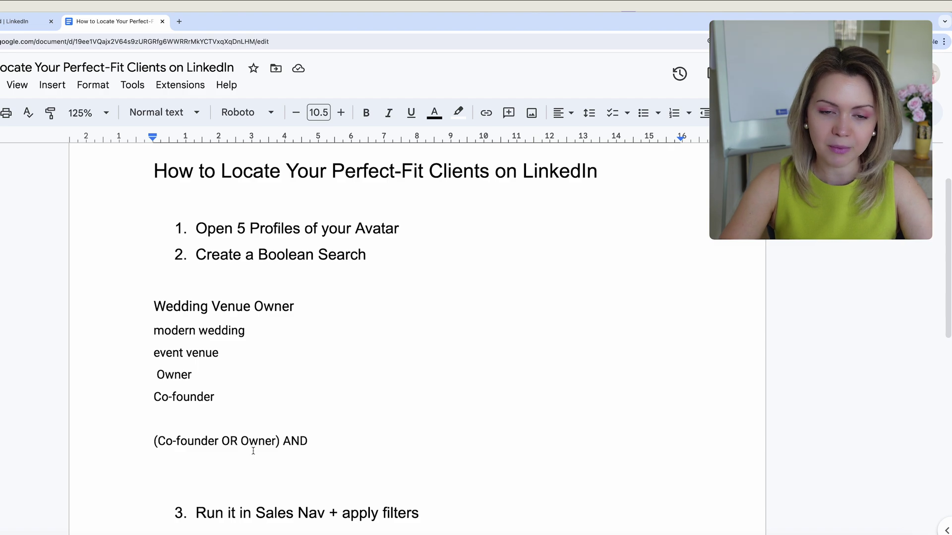
text(OR founder)
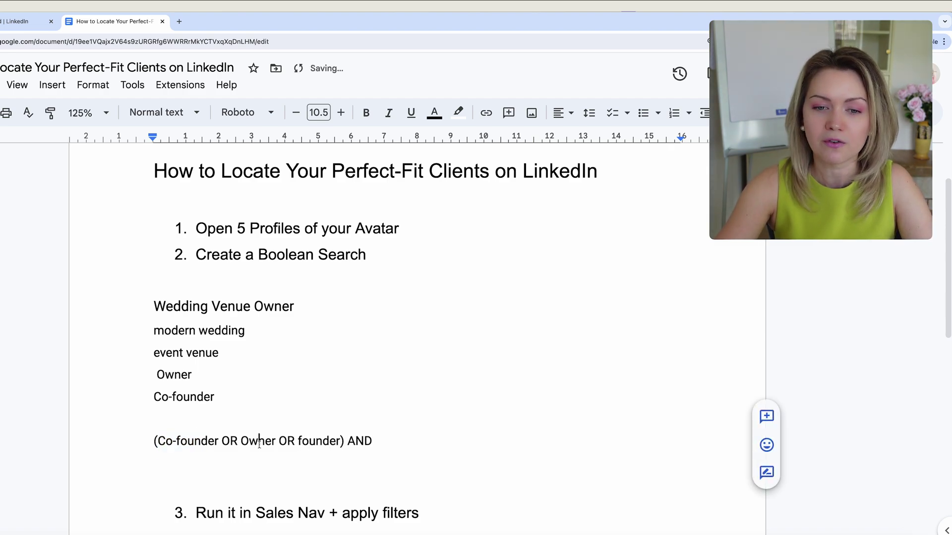
text( OR cro)
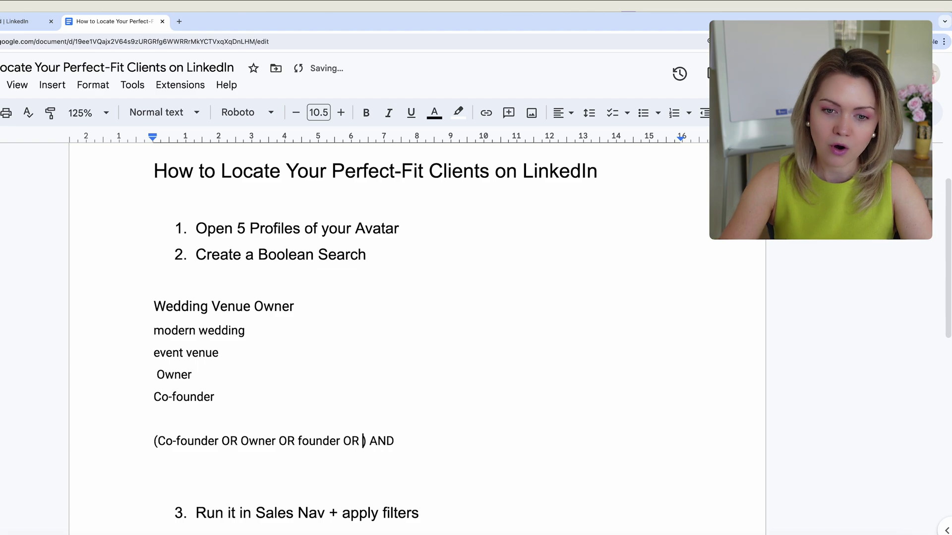
key(BackSpace)
text(ro)
key(BackSpace)
key(BackSpace)
text(e)
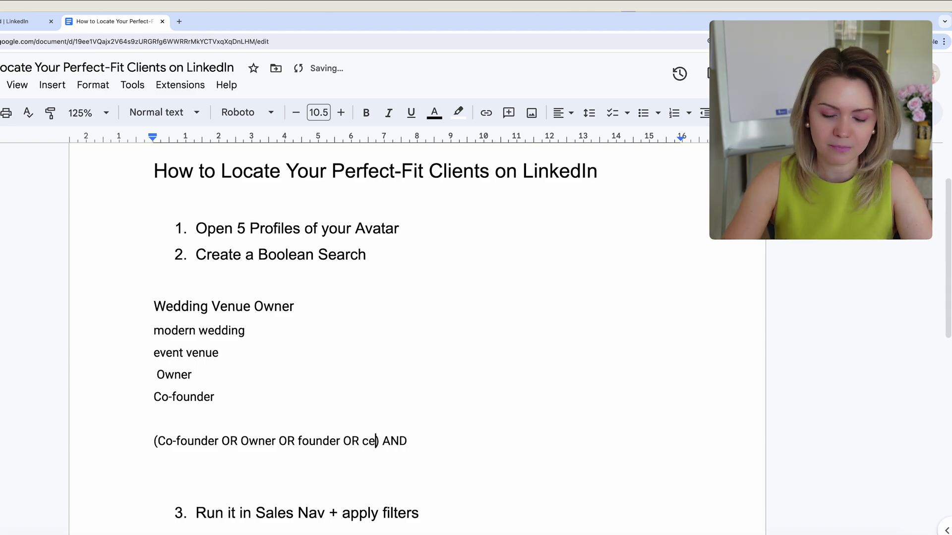
text(o OR )
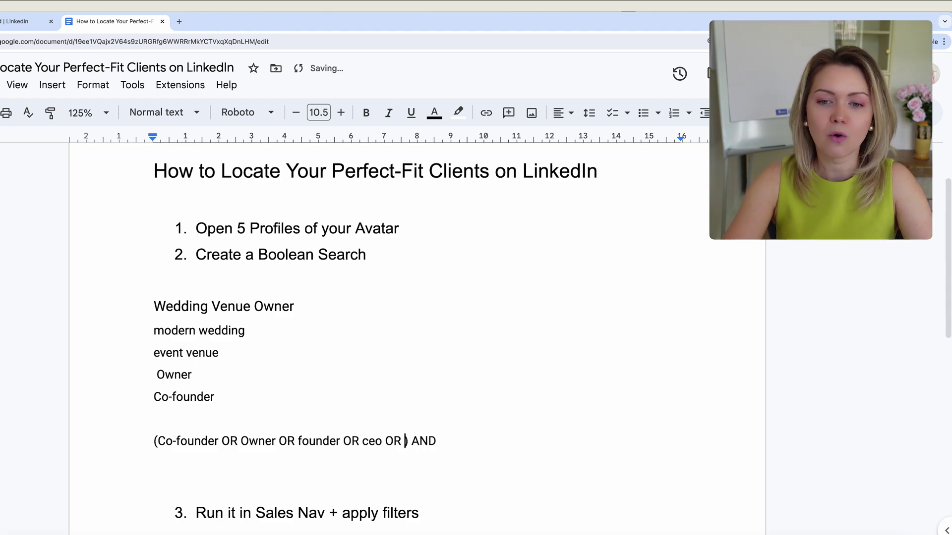
Step: Add "business owner" in quotation marks as the last term of the job-title group
text("BU)
key(BackSpace)
key(BackSpace)
text(busine)
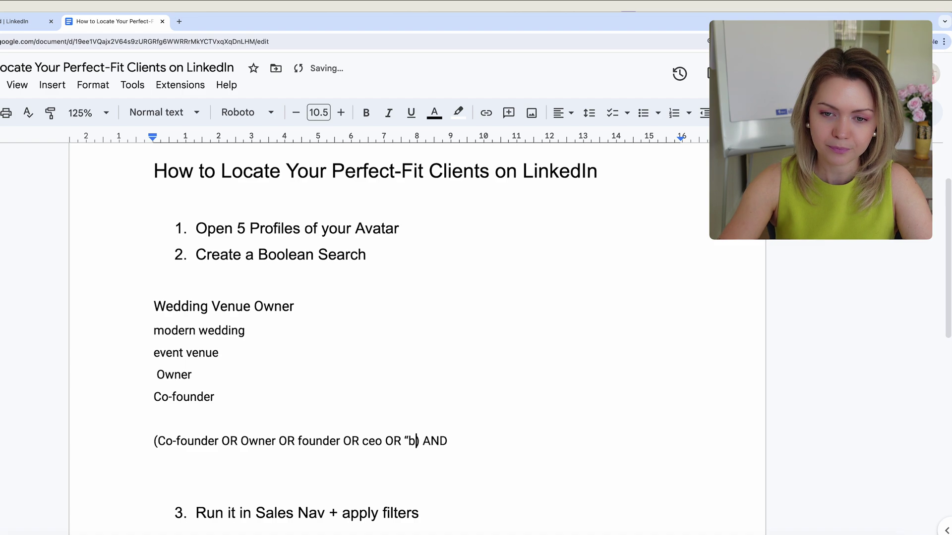
text(ss owner")
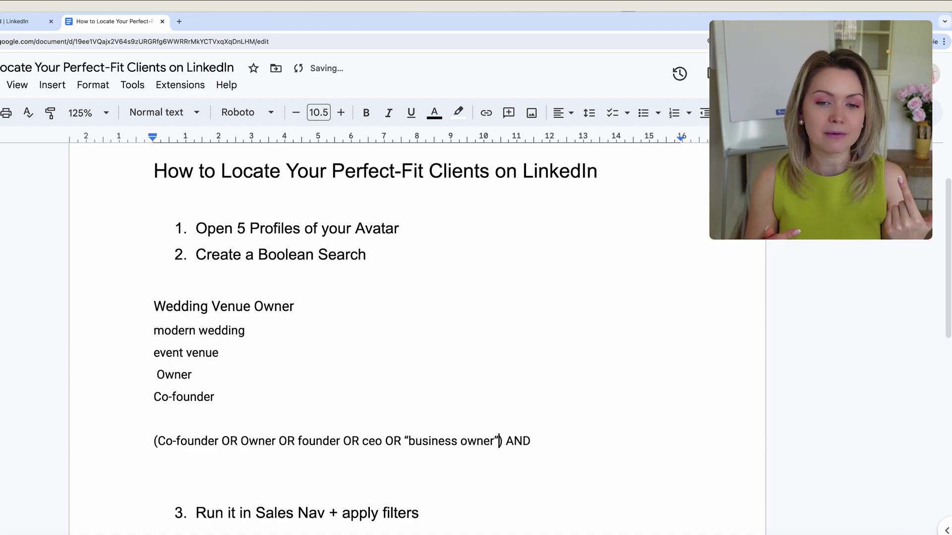
Step: Review the job-title group and change "Owner" in it to lowercase "owner"
double_click(198, 441)
click(258, 442)
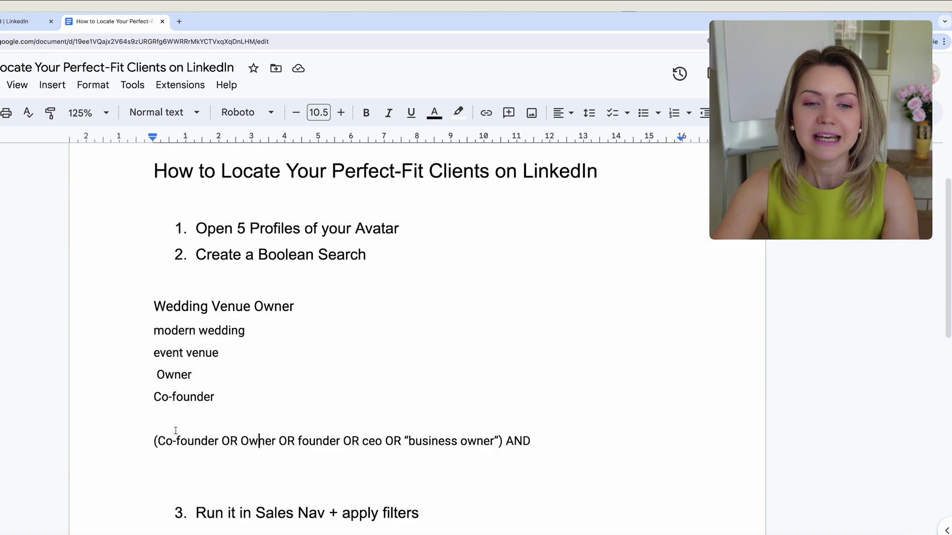
drag(154, 441, 501, 439)
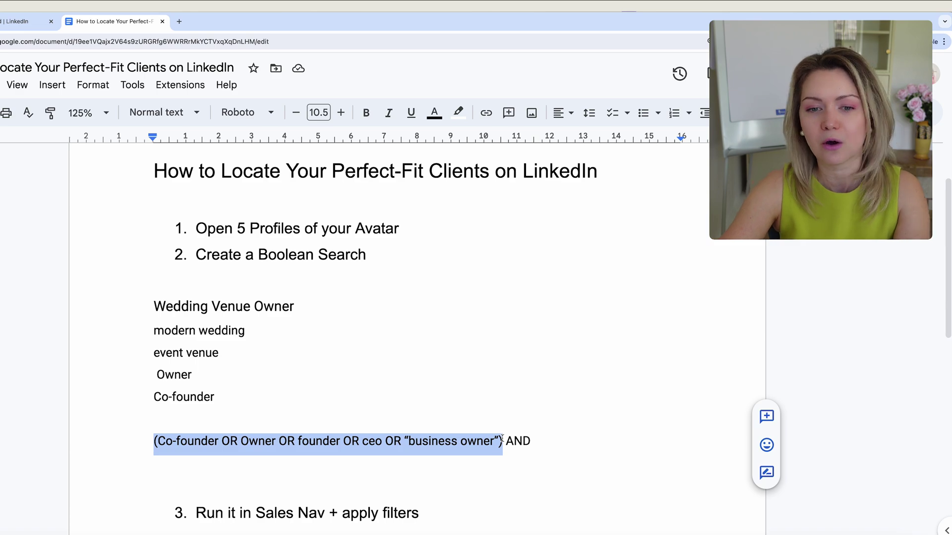
click(337, 416)
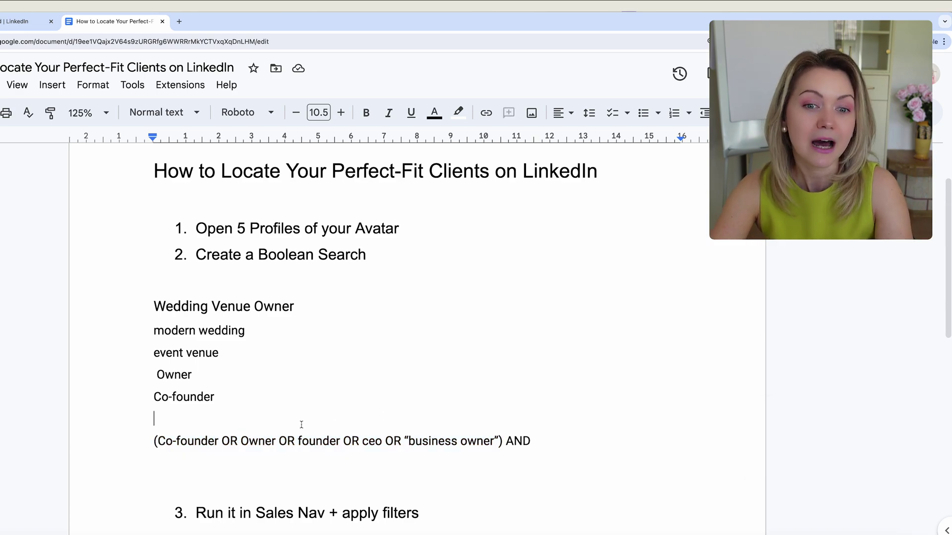
click(247, 442)
key(BackSpace)
text(o)
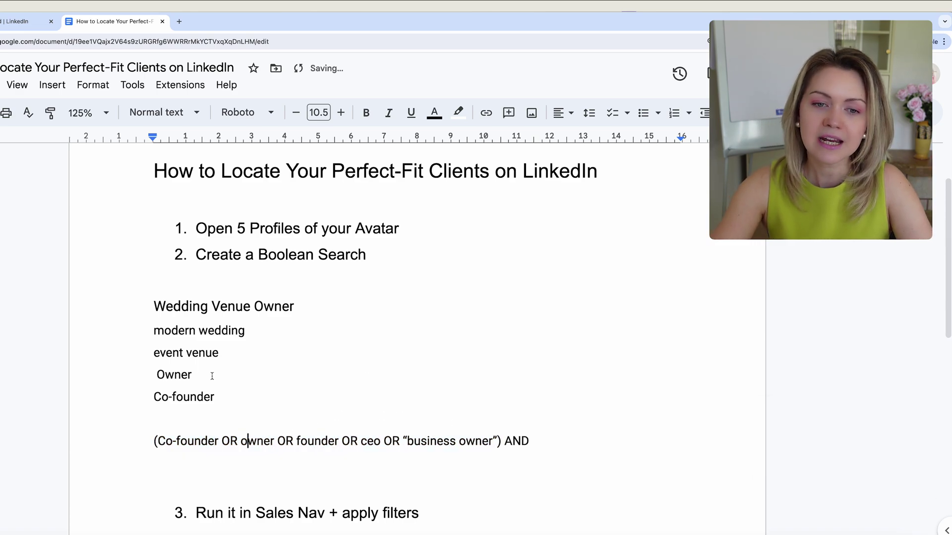
Step: Start a second bracketed group after AND with "Wedding Venue" from the keyword list, enclosed in quotation marks
click(536, 437)
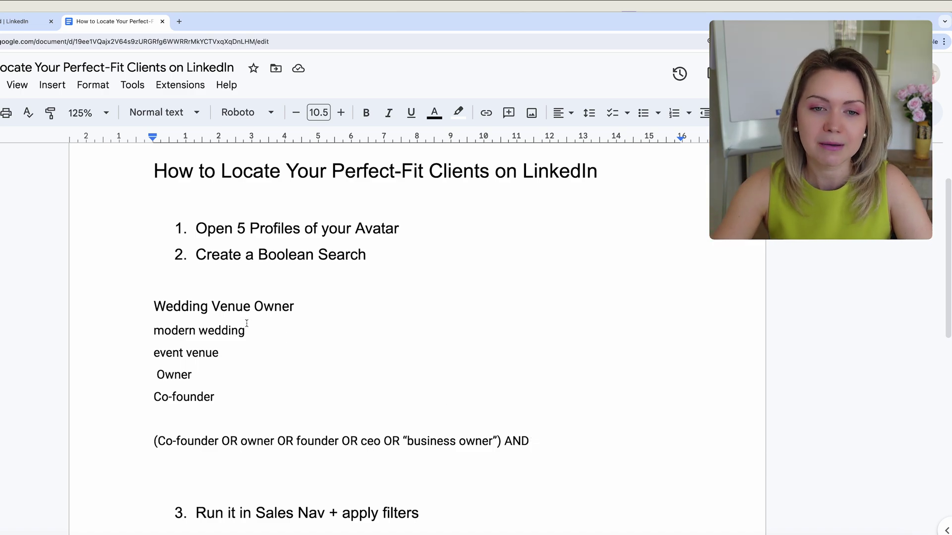
mouse_move(251, 306)
mouse_down()
mouse_move(153, 306)
mouse_move(253, 306)
mouse_up()
key(ctrl+c)
click(565, 442)
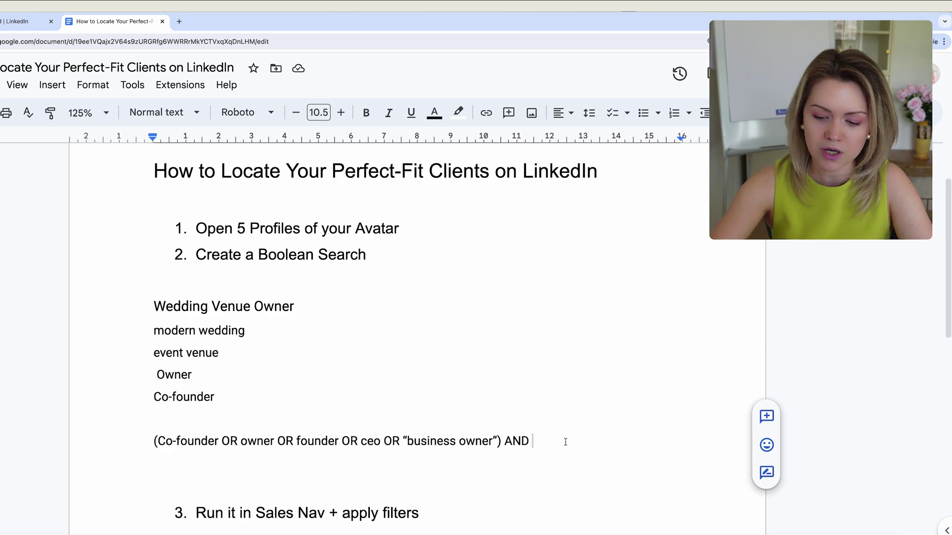
text(()
key(ctrl+v)
key(BackSpace)
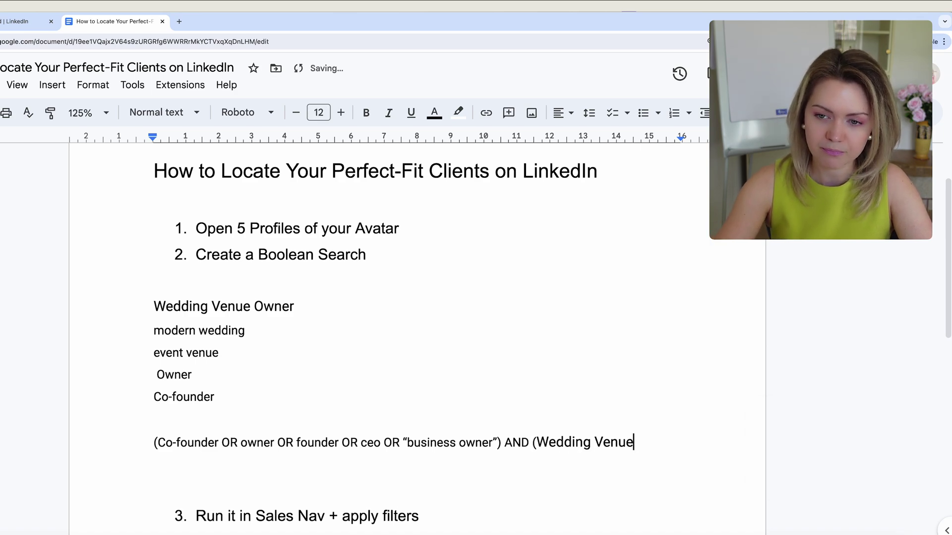
text(")
click(536, 442)
text(")
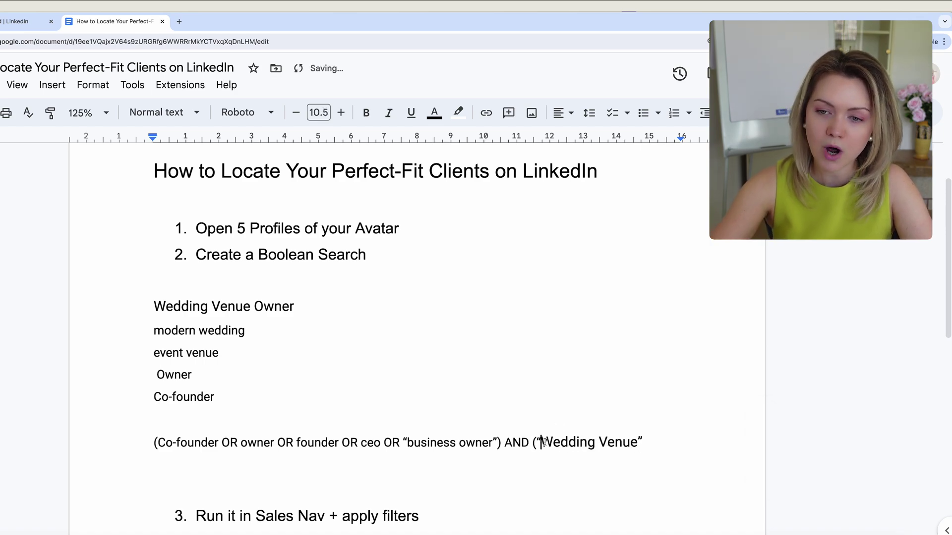
Step: Extend the second group with OR "event venue" from the keyword list and OR "event space", both in quotation marks
click(659, 441)
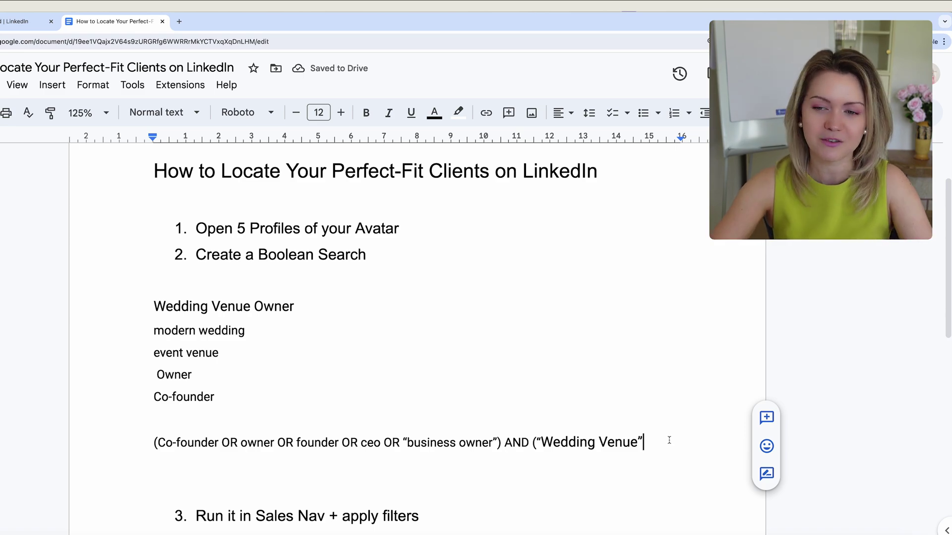
text(OR)
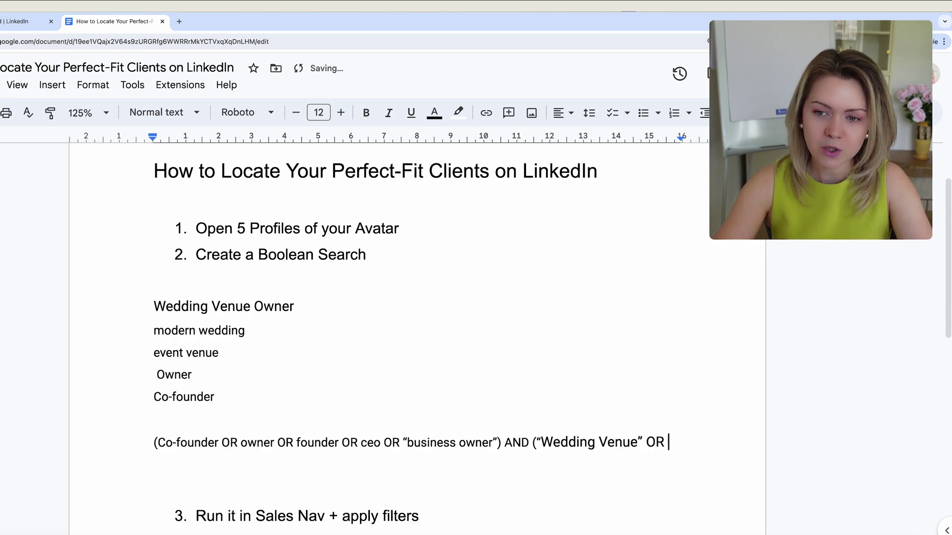
triple_click(228, 353)
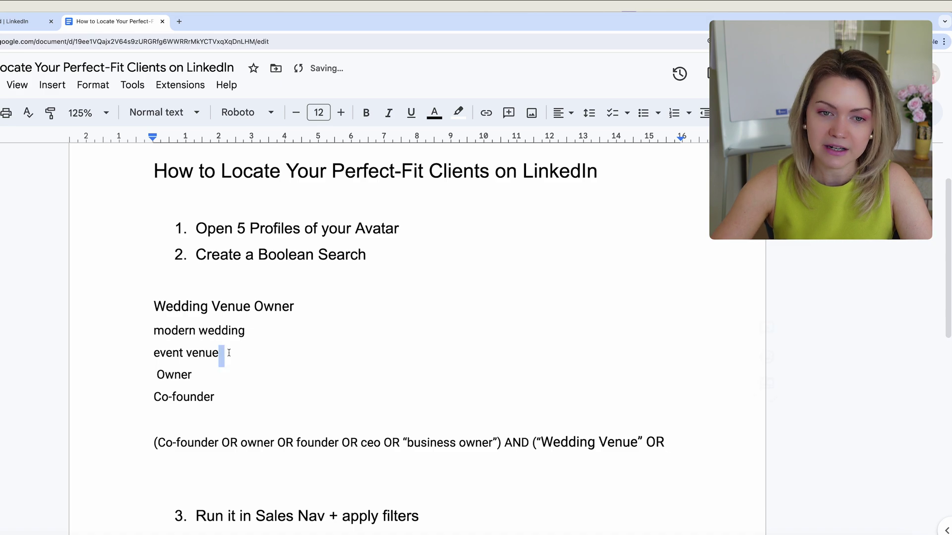
key(super+c)
click(678, 442)
text(“)
key(super+v)
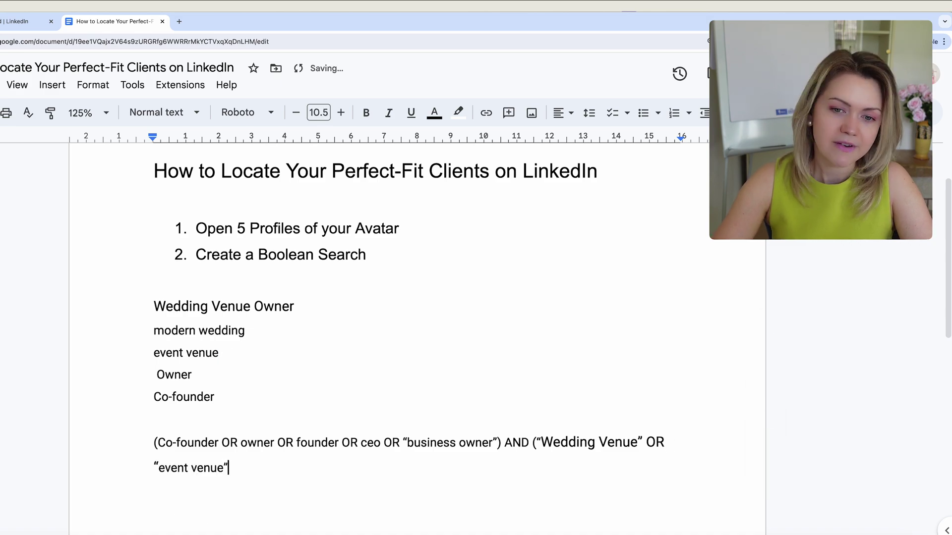
text(”)
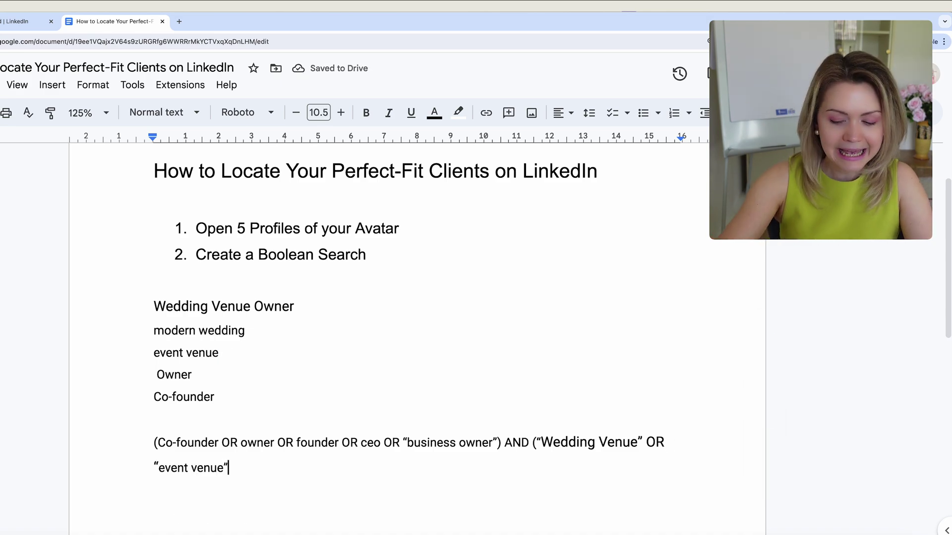
text( OR “even)
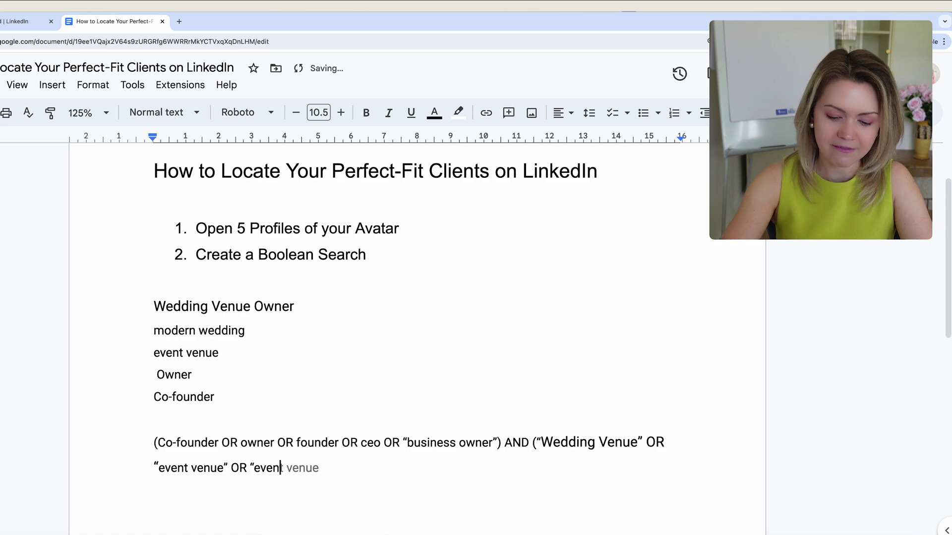
text(t space”)
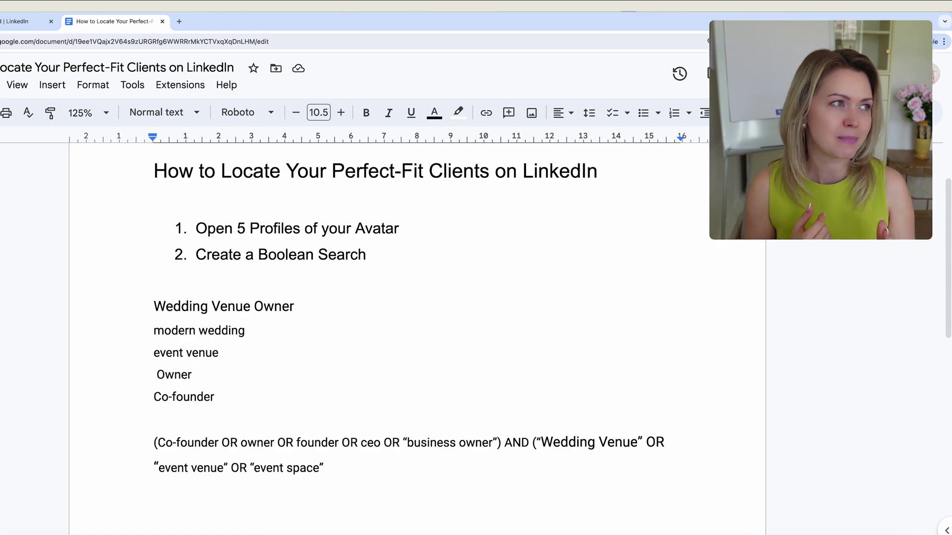
Step: Append OR "destination wedding" with corrected spelling, close the second group's parenthesis, and highlight the Boolean string for review
text(OR )
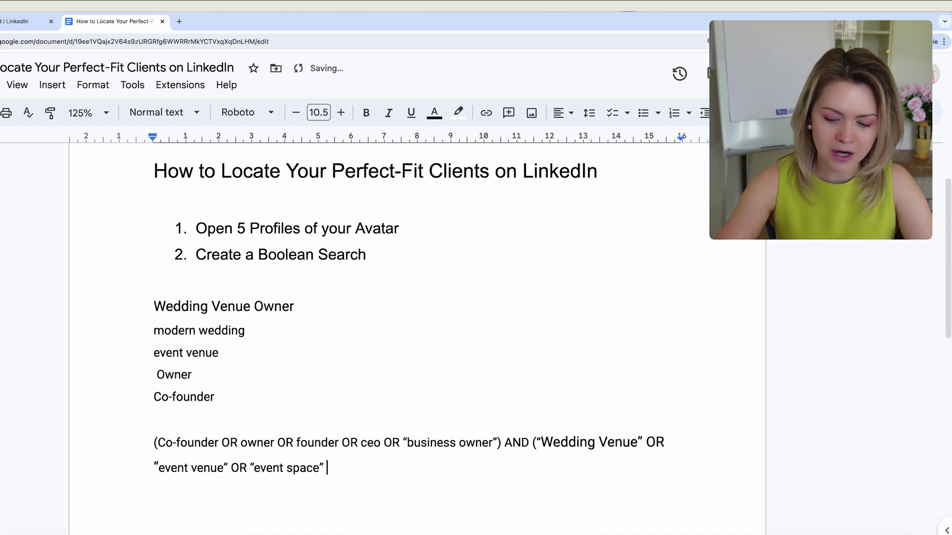
text("destinaion wedding)
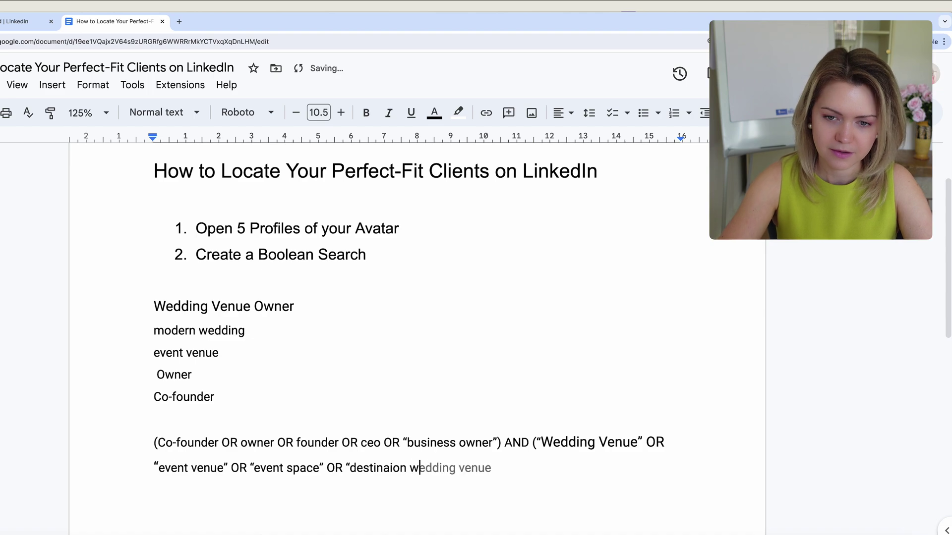
text(")
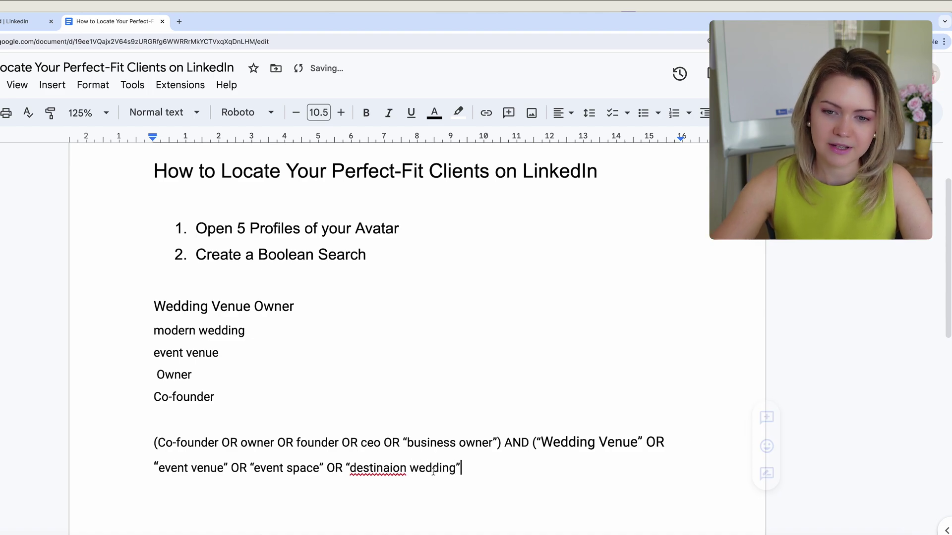
click(371, 468)
click(383, 448)
text())
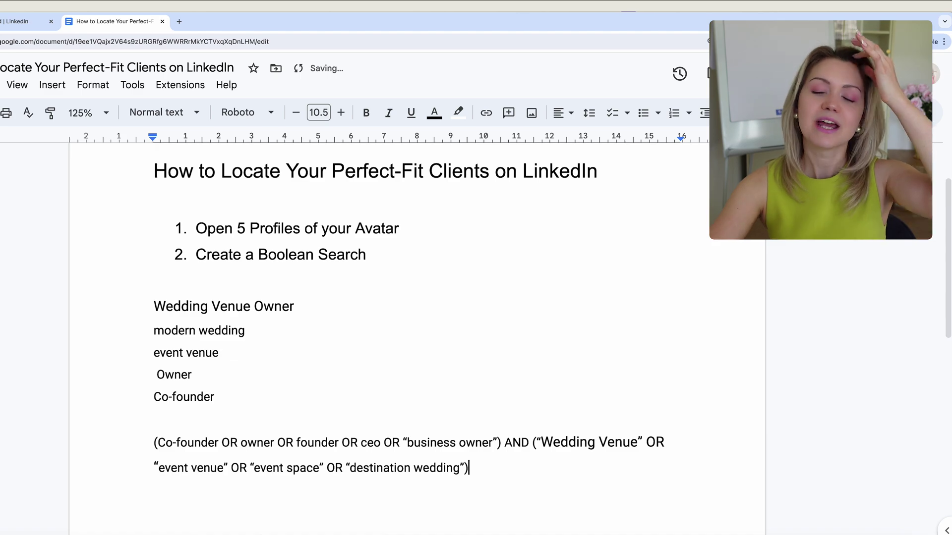
drag(549, 472, 145, 441)
click(222, 439)
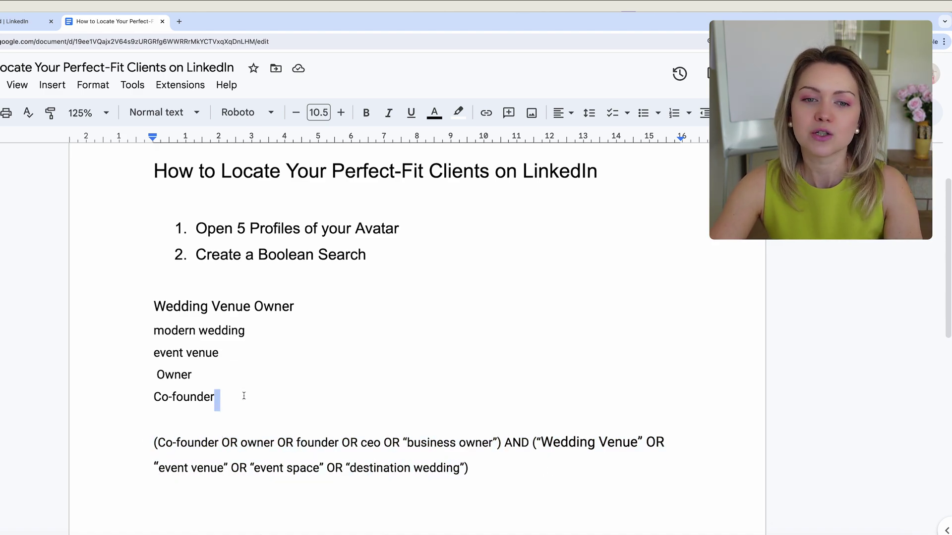
Step: Review the keyword list, the completed Boolean string and the "Run it in Sales Nav + apply filters" heading
drag(243, 395, 113, 314)
click(163, 298)
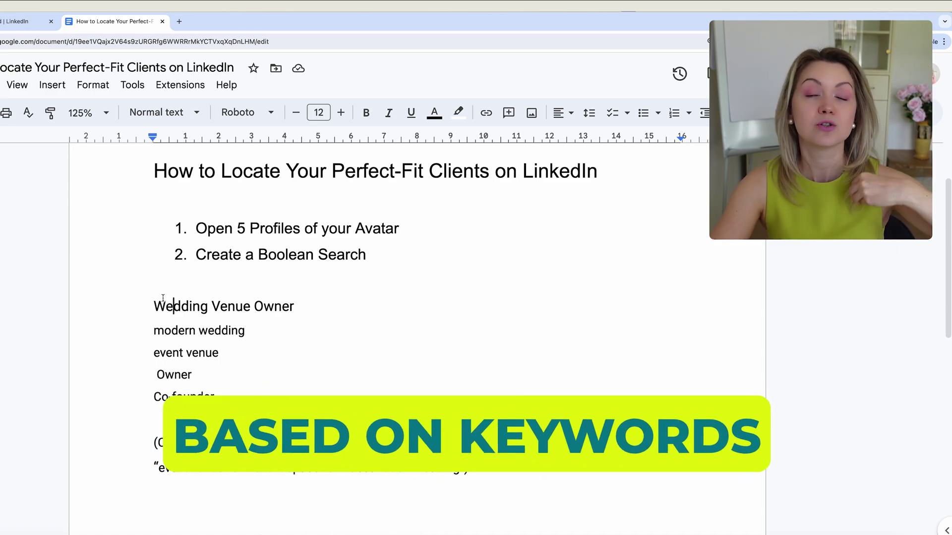
scroll(345, 363, down, 2)
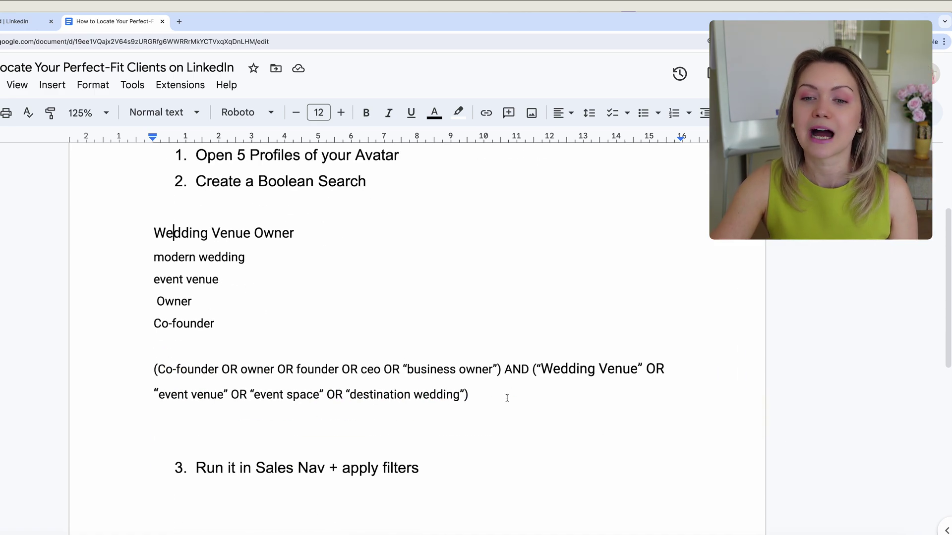
drag(507, 398, 153, 371)
click(292, 426)
drag(195, 470, 408, 468)
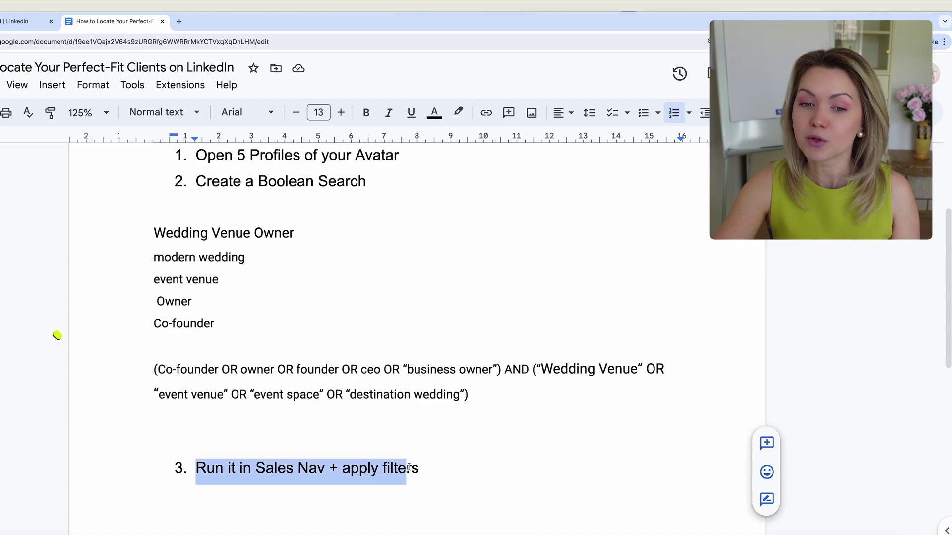
click(434, 453)
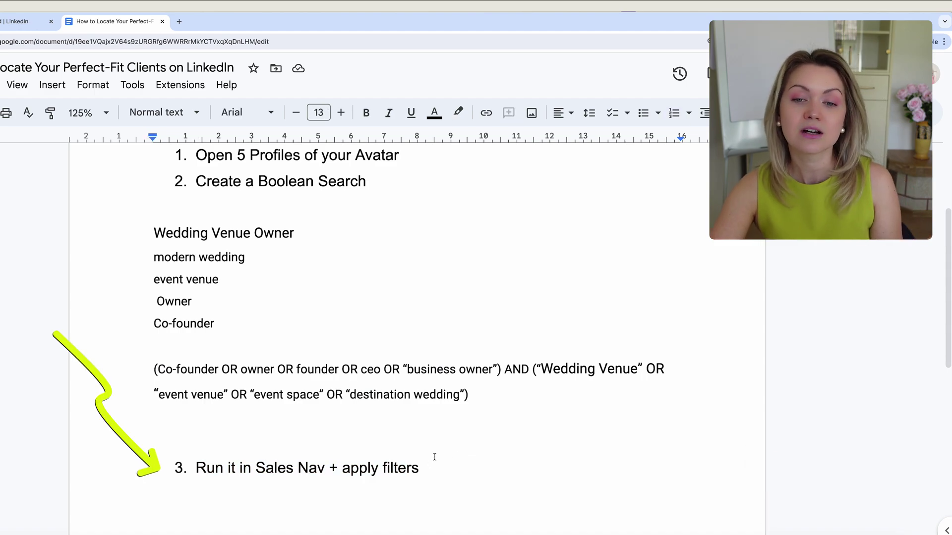
click(492, 394)
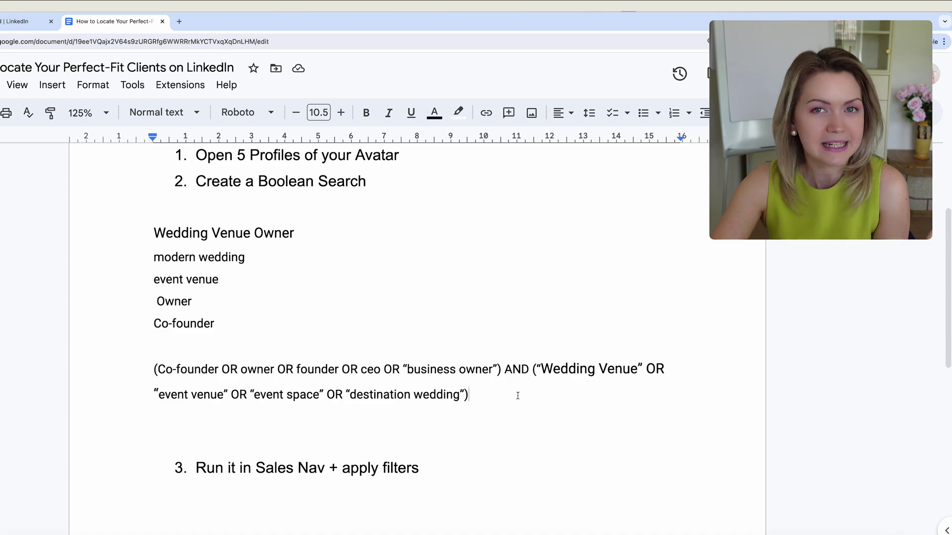
Step: Copy the complete two-group Boolean string from the document
drag(543, 396, 140, 385)
right_click(201, 380)
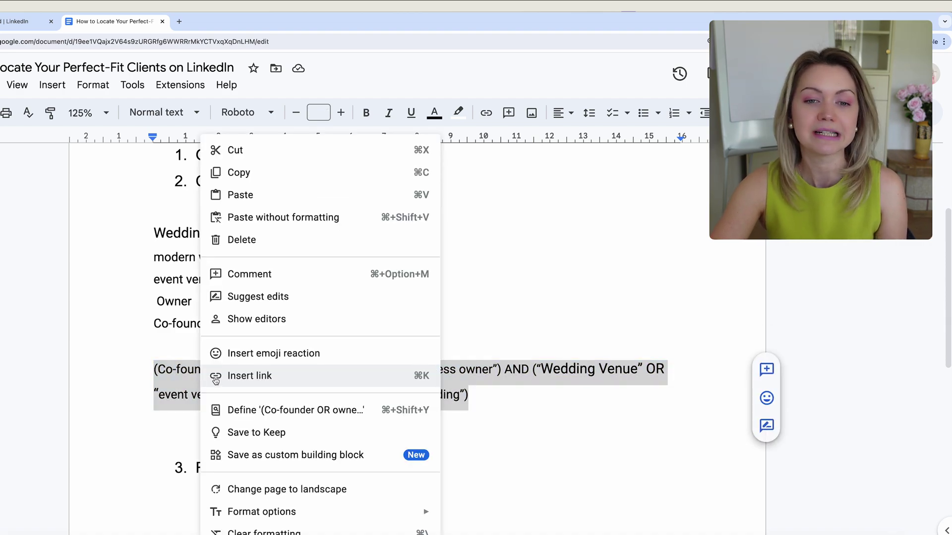
click(259, 172)
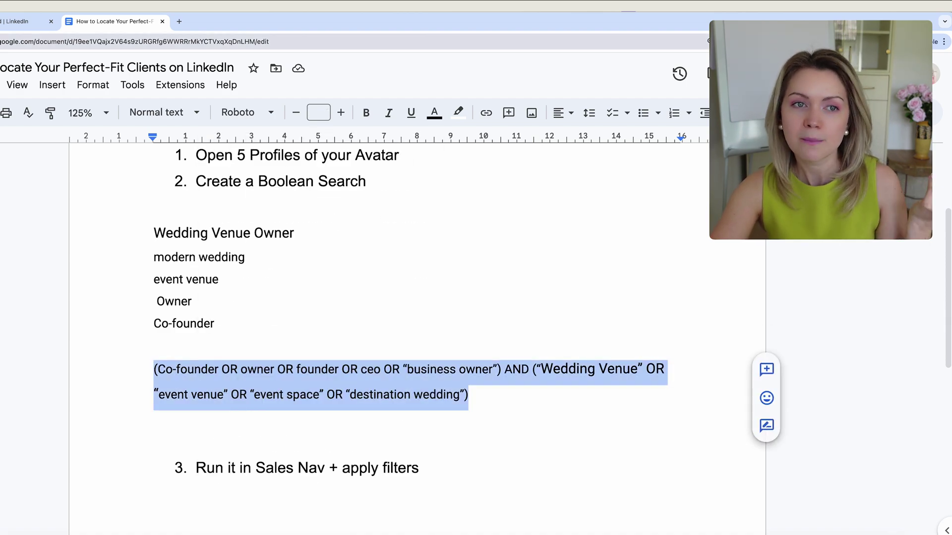
Step: Switch to LinkedIn, try to run the copied full Boolean string as a search, and check the response
click(3, 22)
scroll(88, 92, up, 2)
click(86, 69)
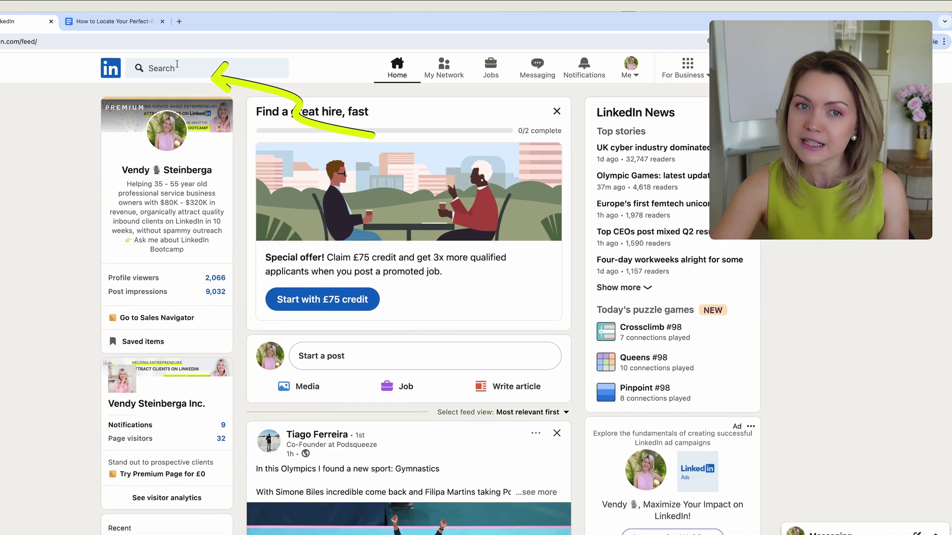
click(177, 69)
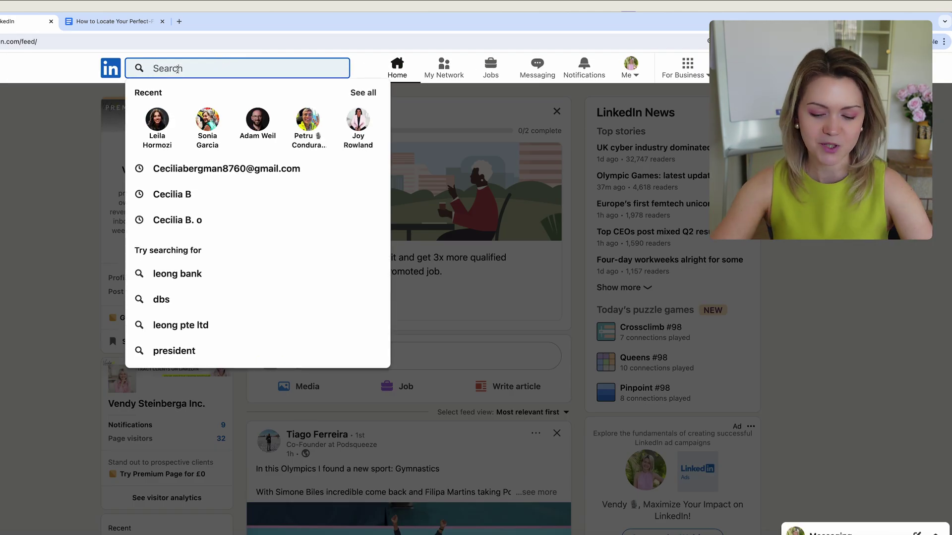
key(ctrl+v)
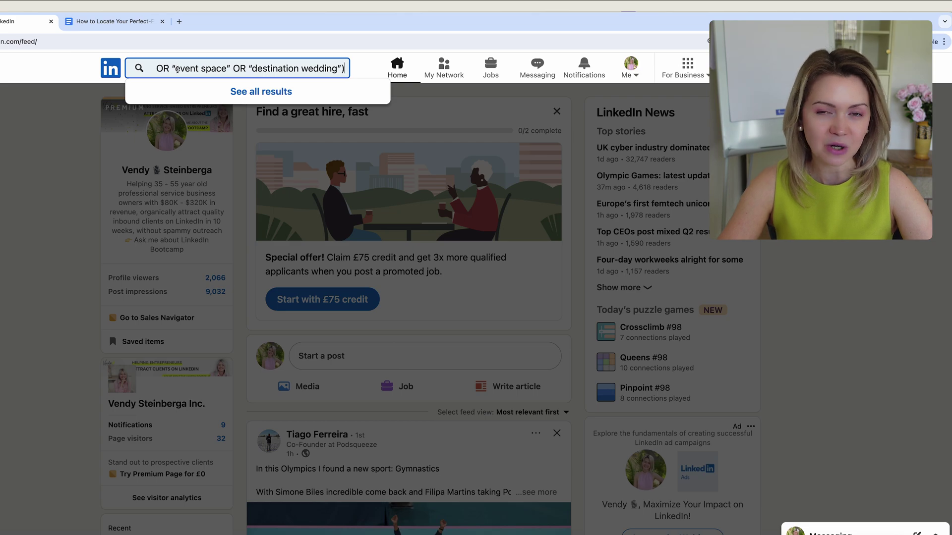
key(Return)
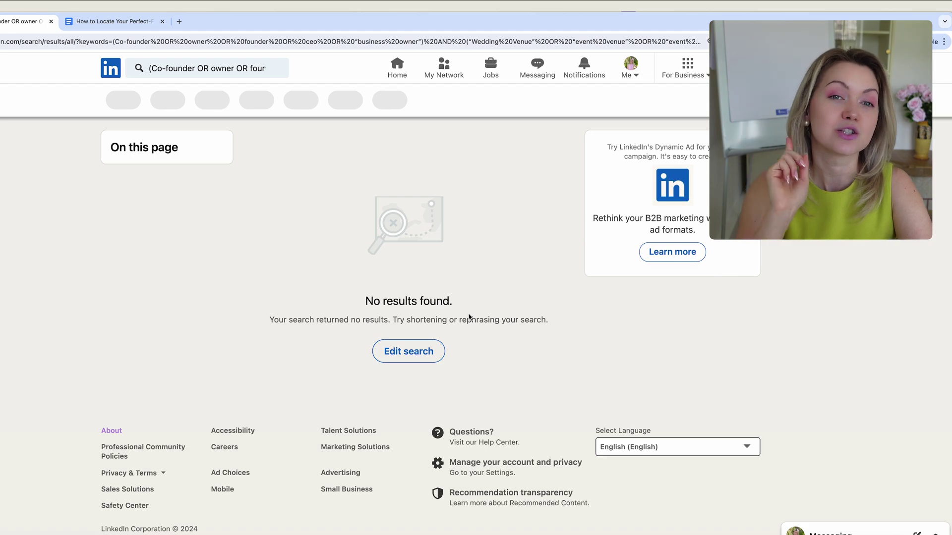
drag(359, 312, 353, 297)
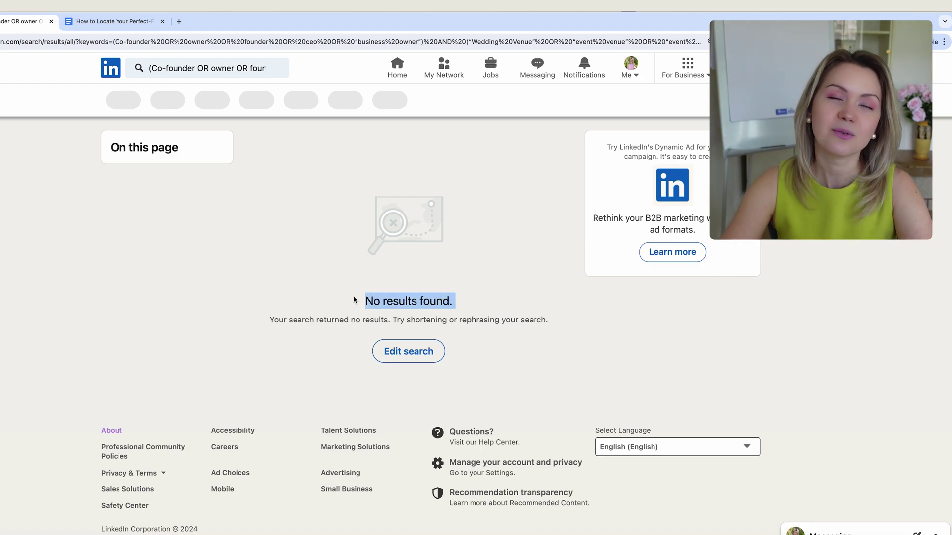
click(353, 297)
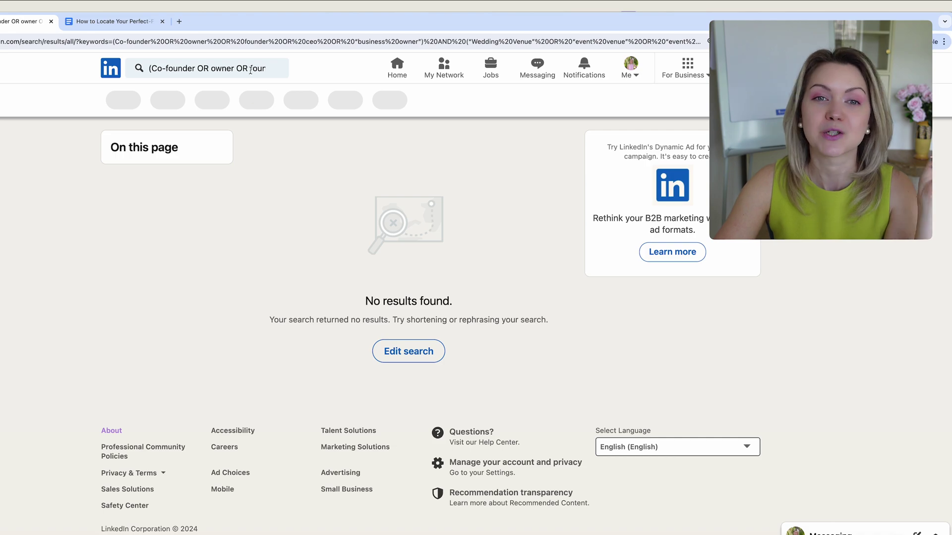
Step: Return to the Google Docs document and paste a duplicate of the Boolean string below the original
key(ctrl+Tab)
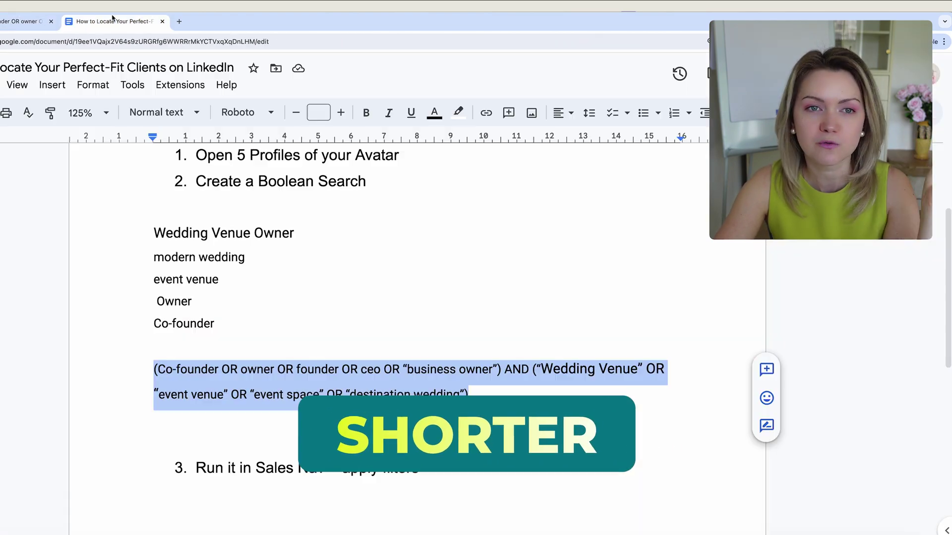
click(512, 391)
key(Return)
key(ctrl+v)
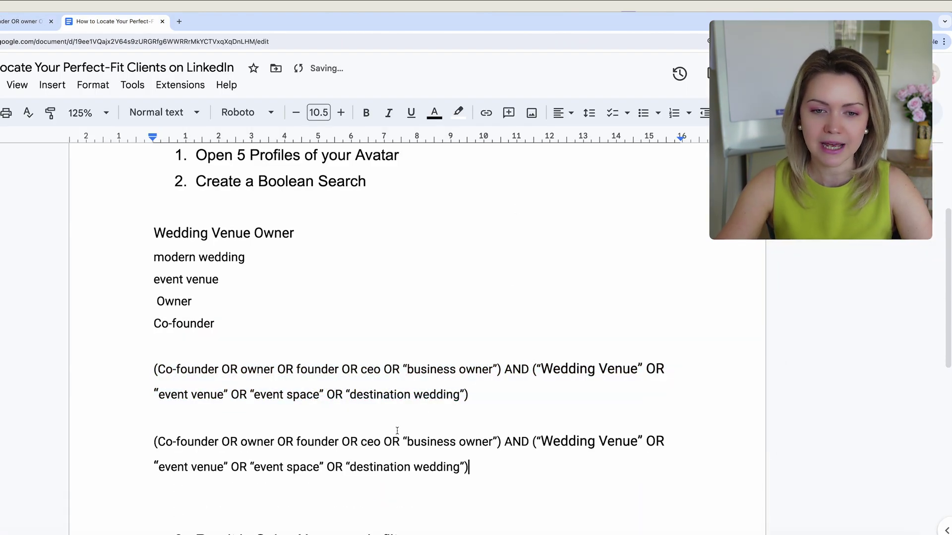
Step: Shorten the job-title group in the duplicated string to (owner OR founder)
scroll(397, 431, down, 1)
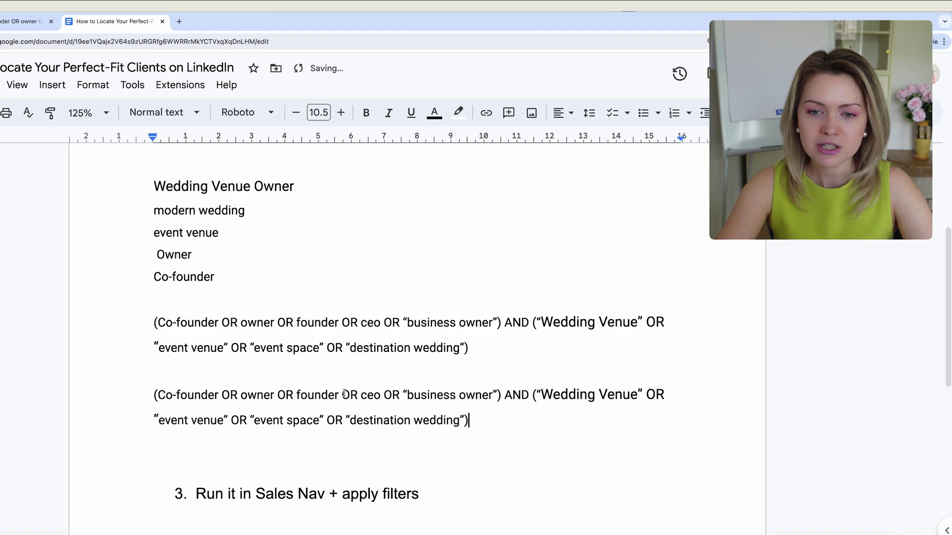
key(BackSpace)
drag(193, 395, 412, 390)
key(BackSpace)
key(BackSpace)
key(BackSpace)
key(BackSpace)
key(BackSpace)
key(BackSpace)
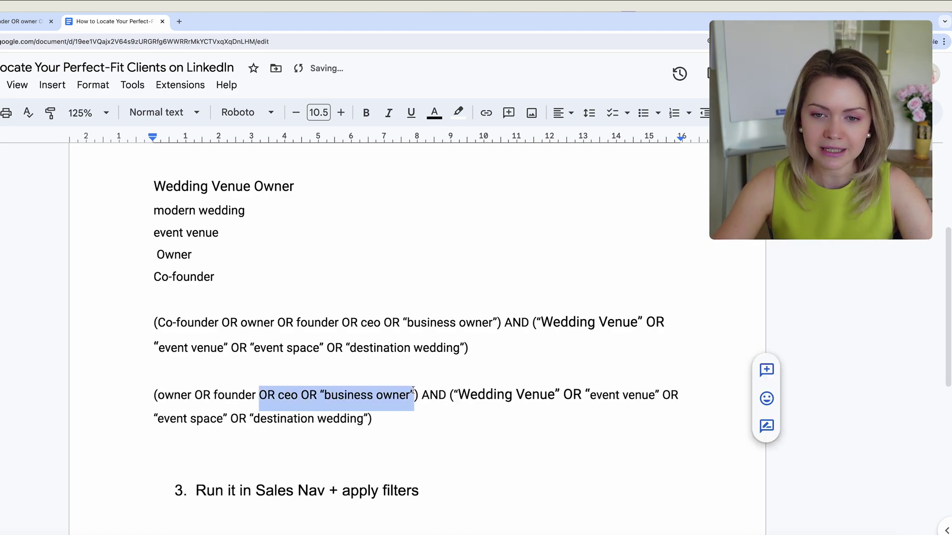
key(BackSpace)
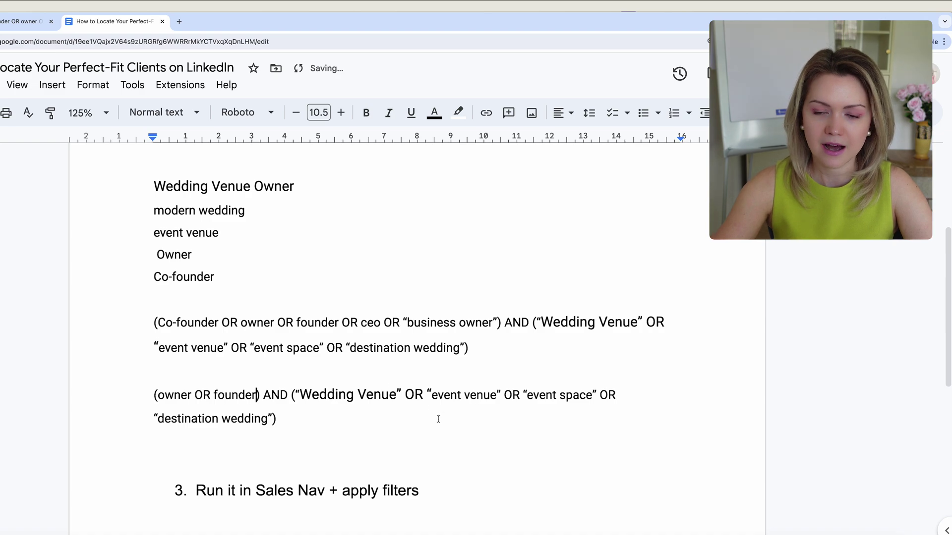
Step: Reduce the duplicate's second group to ("Wedding Venue" OR "event venue") and copy the shortened Boolean string
text())
drag(438, 419, 132, 397)
click(452, 391)
click(534, 389)
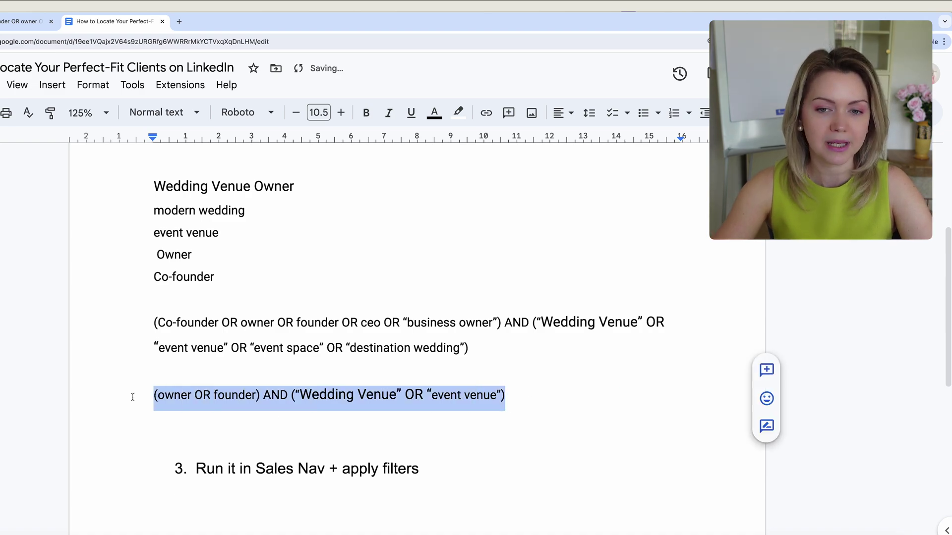
Step: Replace the LinkedIn search with the shortened Boolean string, run it, and limit the results to People
click(15, 24)
click(207, 69)
key(ctrl+a)
key(ctrl+v)
key(Return)
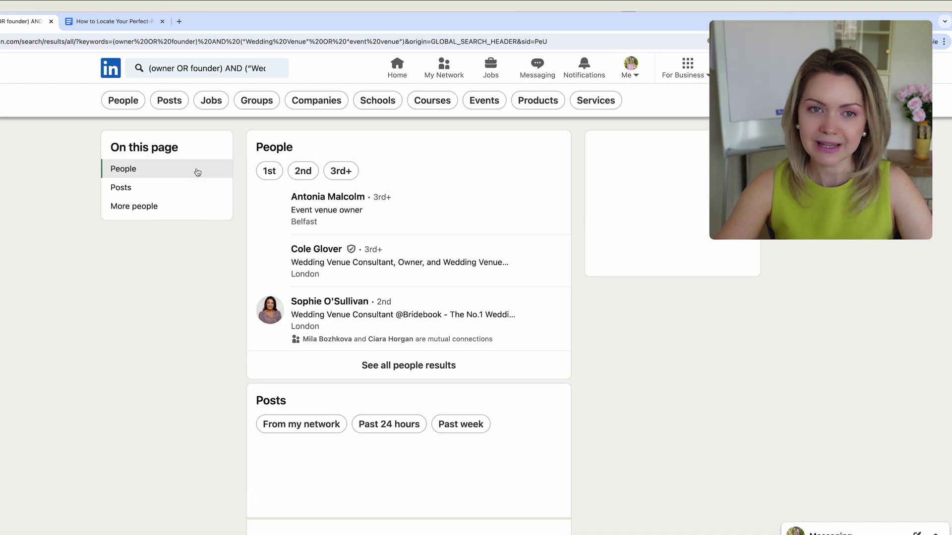
click(113, 100)
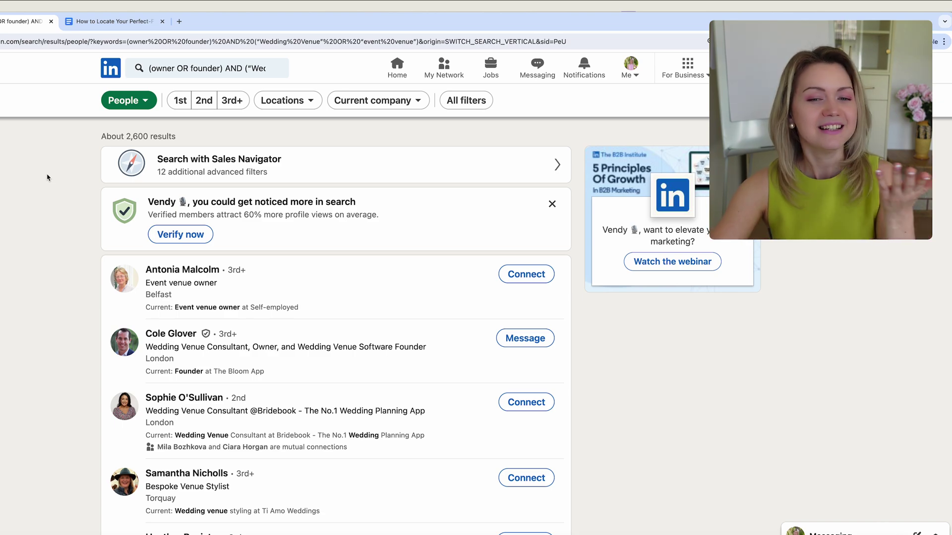
Step: Browse the people results and open the Bridebook wedding venue consultant's profile in a new tab
scroll(43, 276, down, 1)
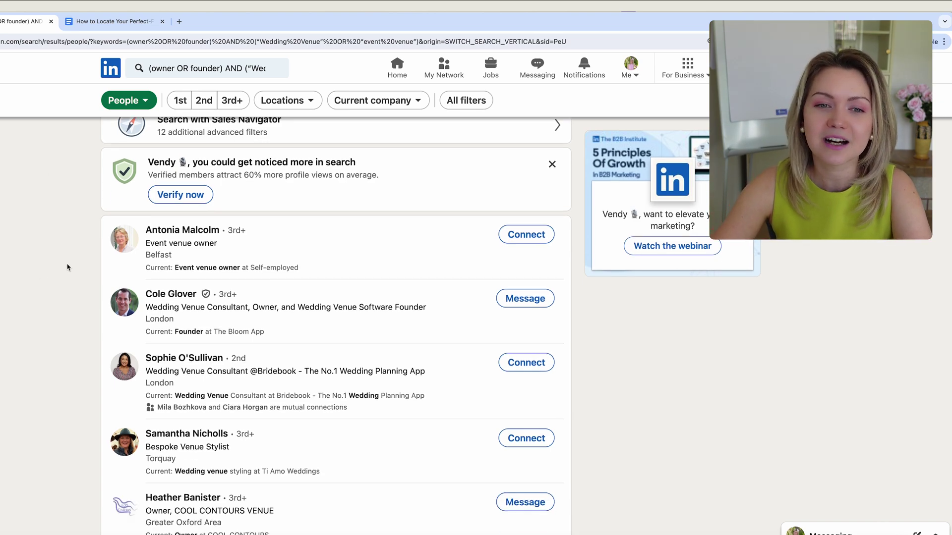
scroll(67, 267, up, 3)
scroll(263, 280, down, 1)
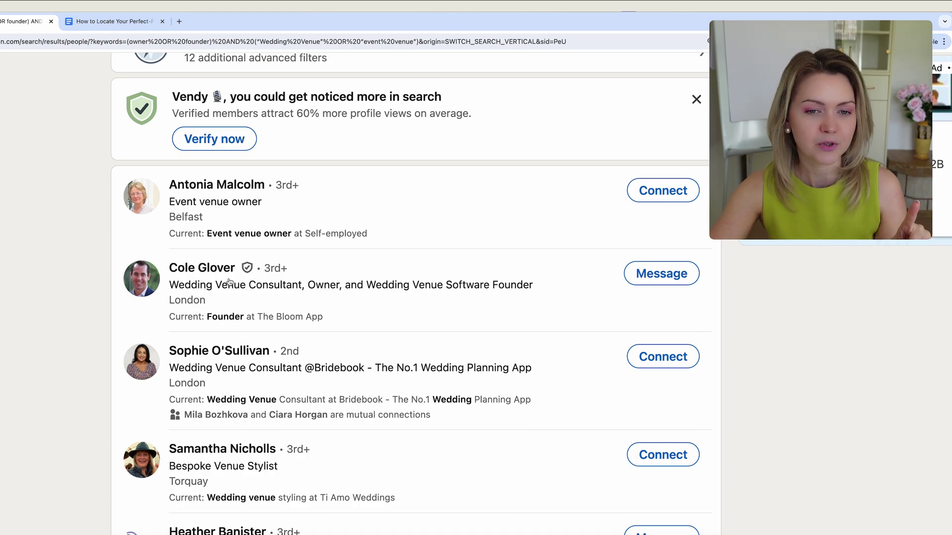
scroll(230, 281, down, 2)
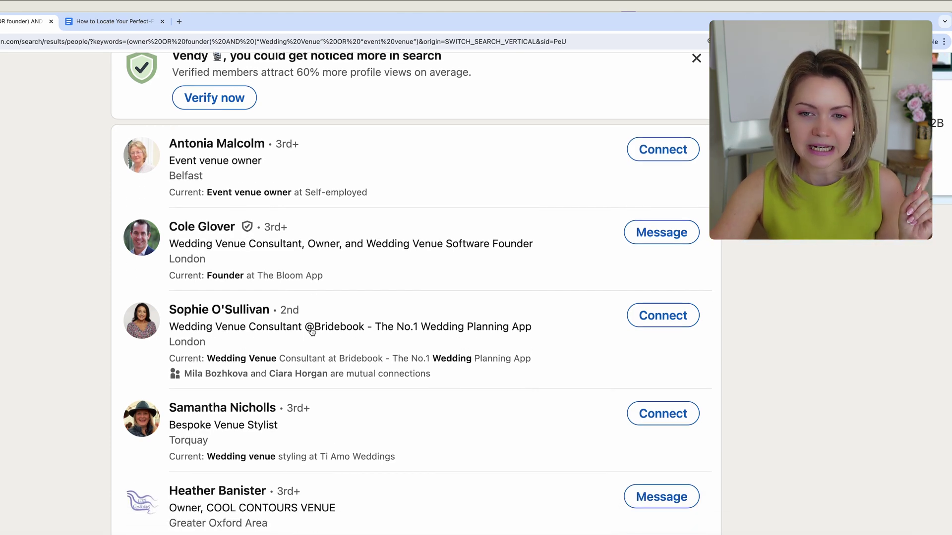
scroll(348, 384, down, 3)
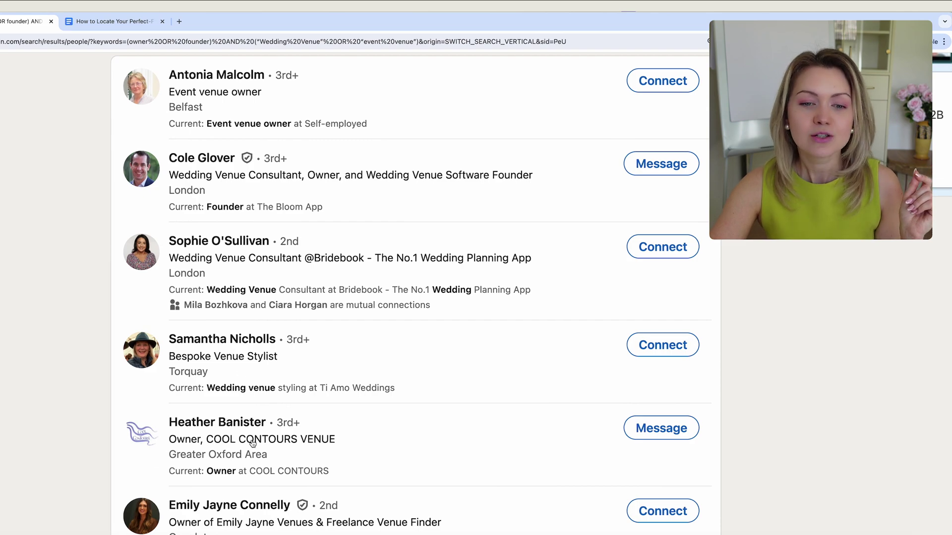
scroll(253, 444, down, 3)
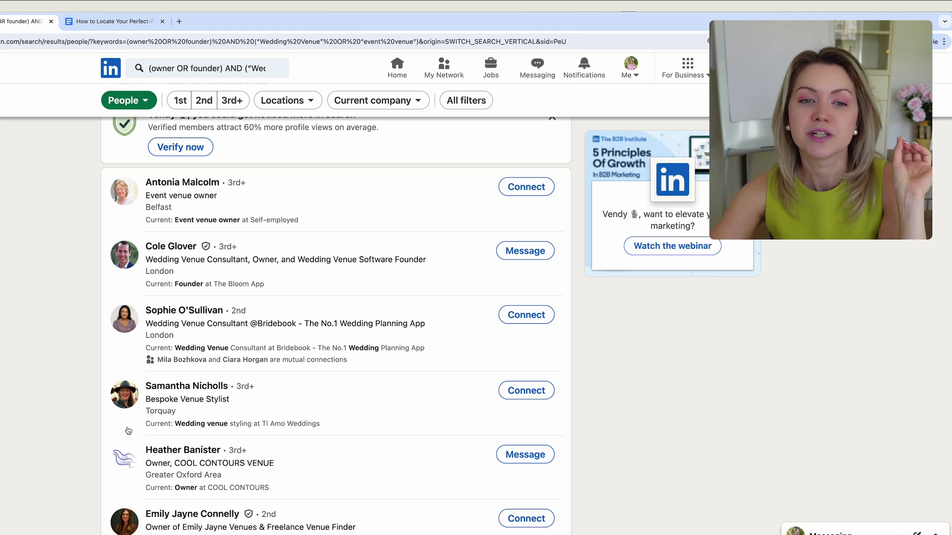
right_click(205, 317)
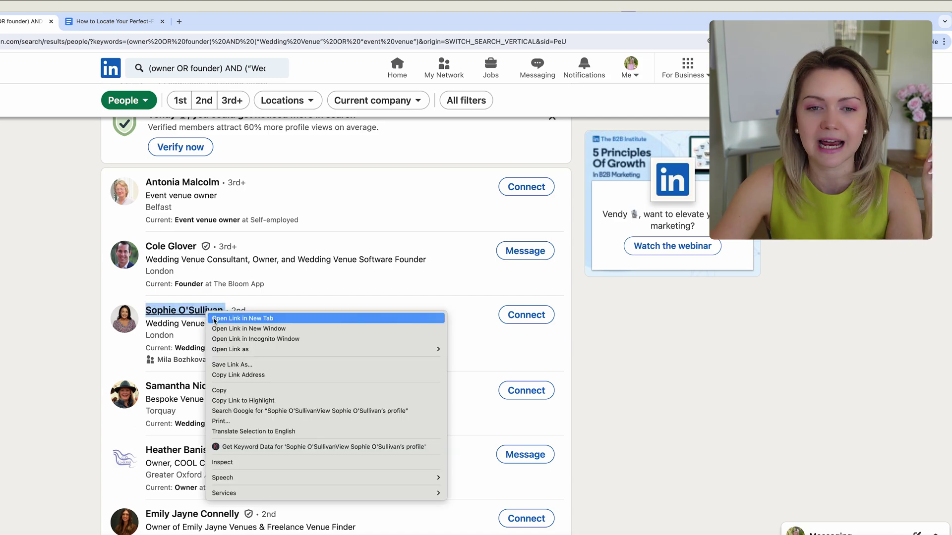
click(218, 315)
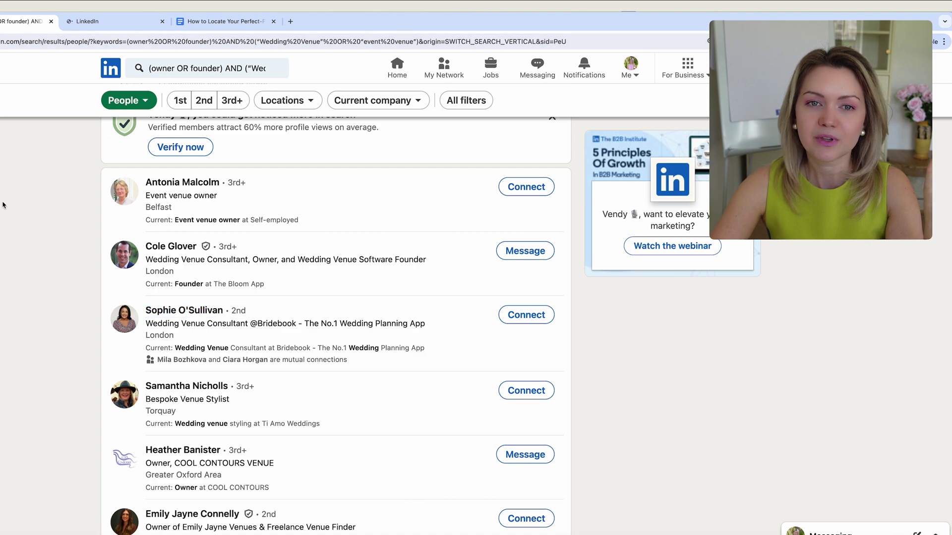
Step: Review the Boolean string in the search field and the number of matching people
scroll(14, 185, up, 3)
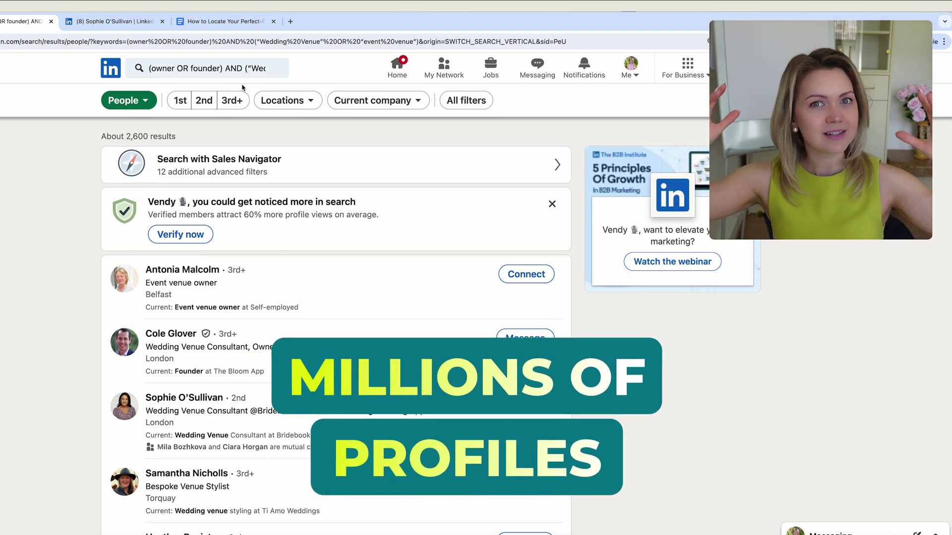
drag(221, 70, 353, 71)
click(51, 153)
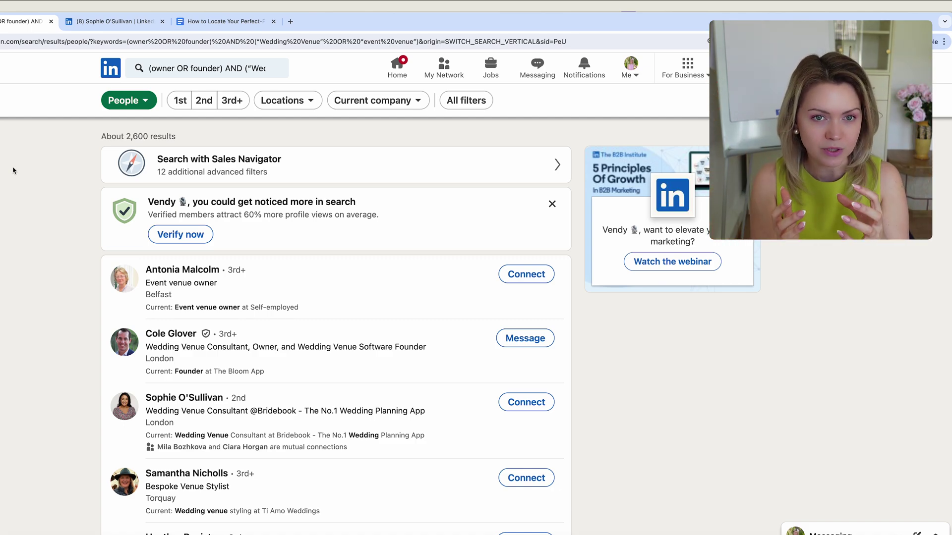
drag(115, 137, 193, 137)
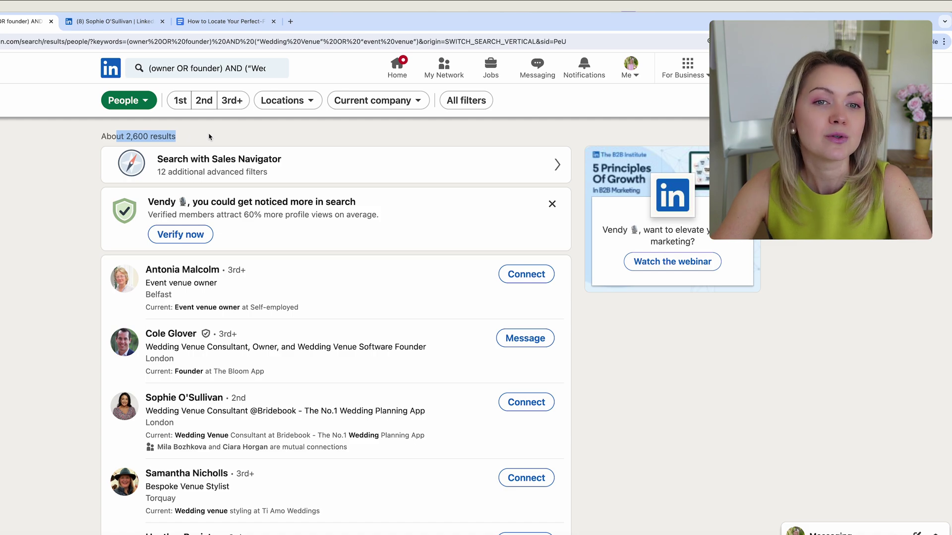
click(209, 137)
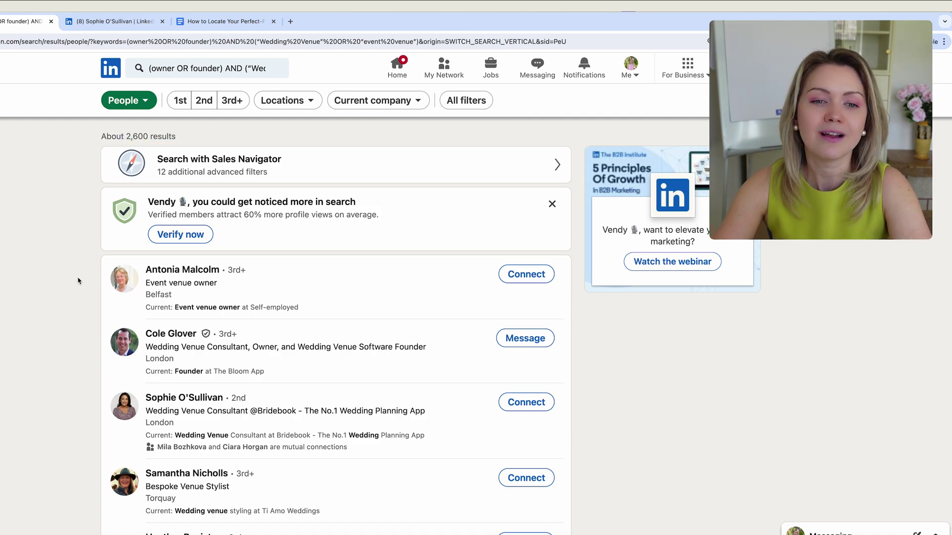
Step: Examine the headline on the opened consultant's profile with the page enlarged, and return to the Google Docs document
click(128, 18)
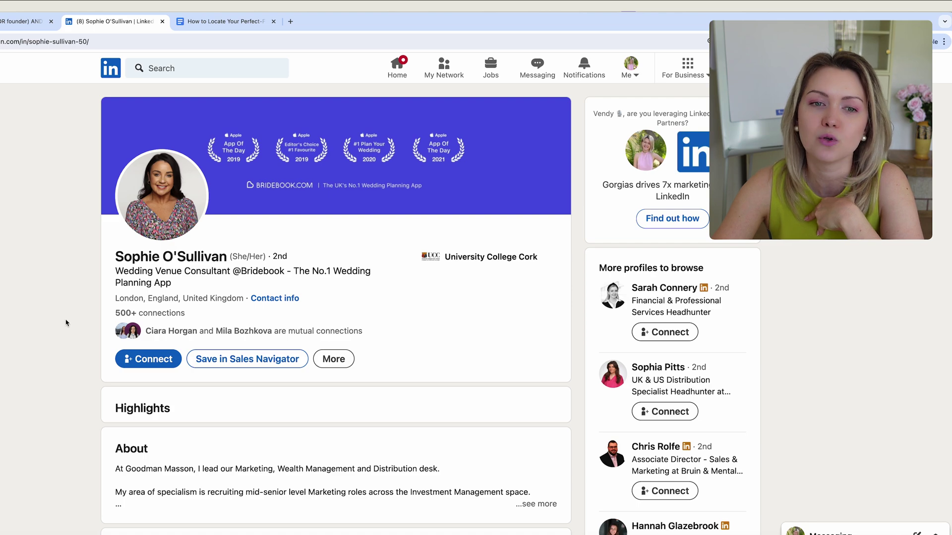
scroll(66, 323, down, 1)
key(super+equal)
key(super+equal)
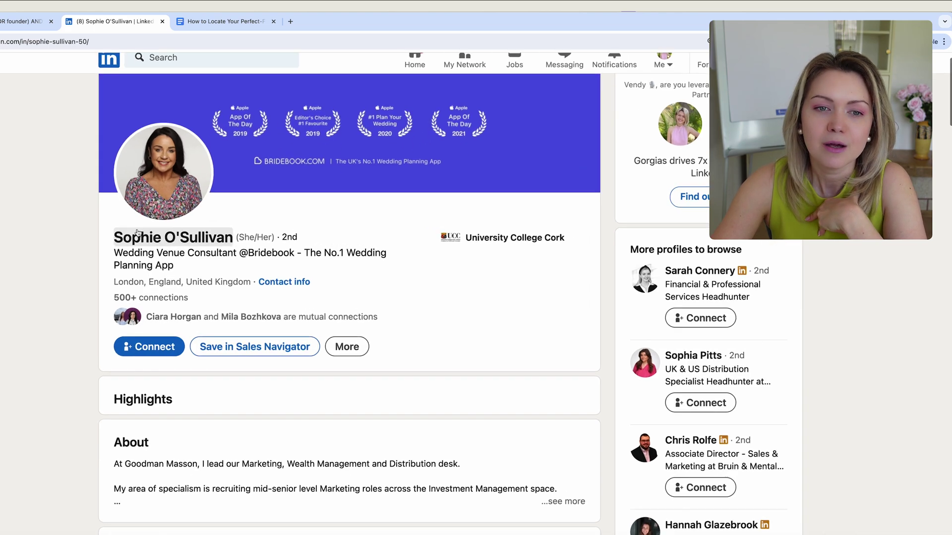
mouse_move(108, 258)
mouse_down()
mouse_move(197, 260)
mouse_move(102, 258)
mouse_up()
click(197, 260)
click(206, 22)
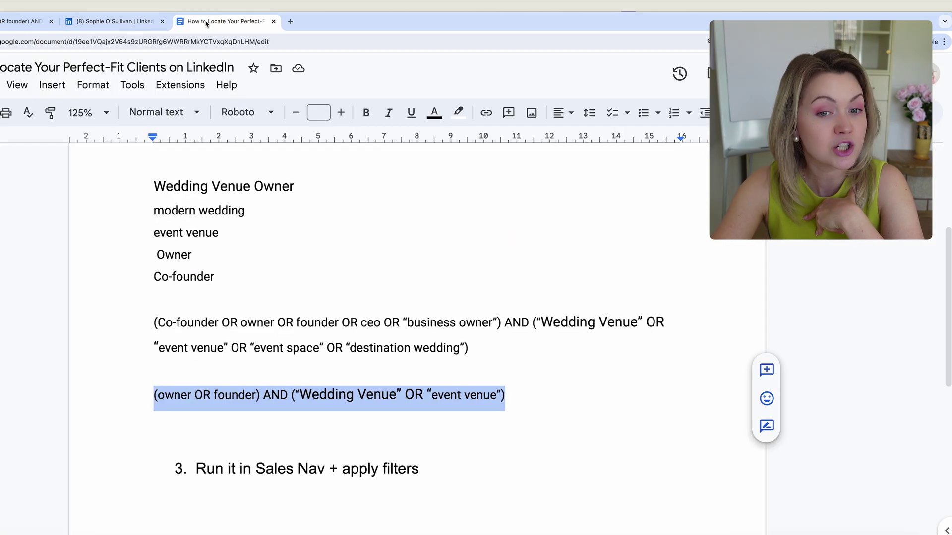
Step: Review the “Wedding Venue” phrase and the AND operator in the long Boolean string
click(314, 309)
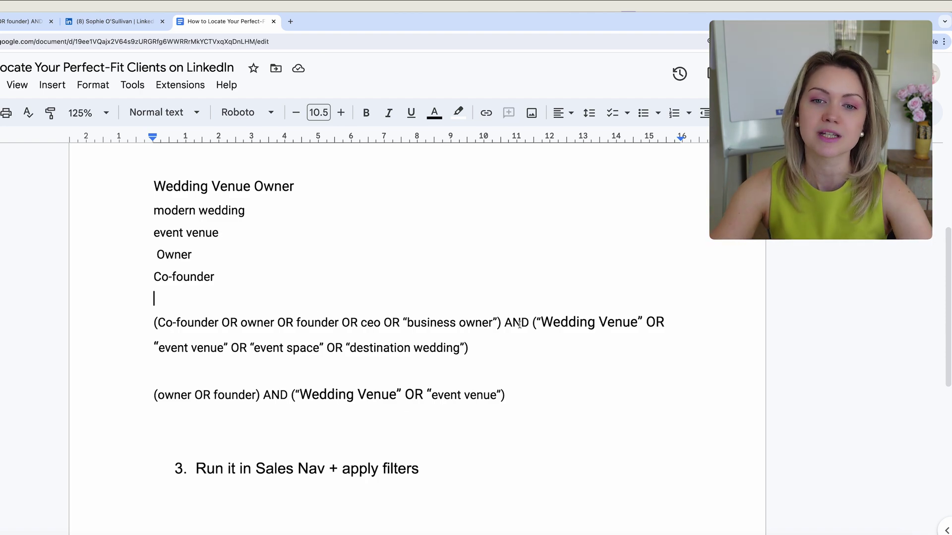
drag(546, 324, 636, 323)
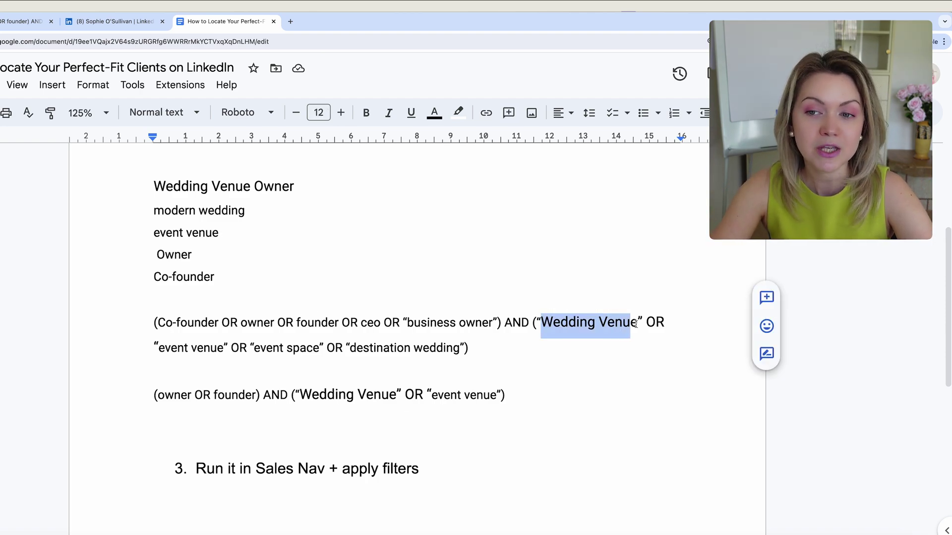
click(638, 324)
drag(521, 323, 503, 325)
click(443, 329)
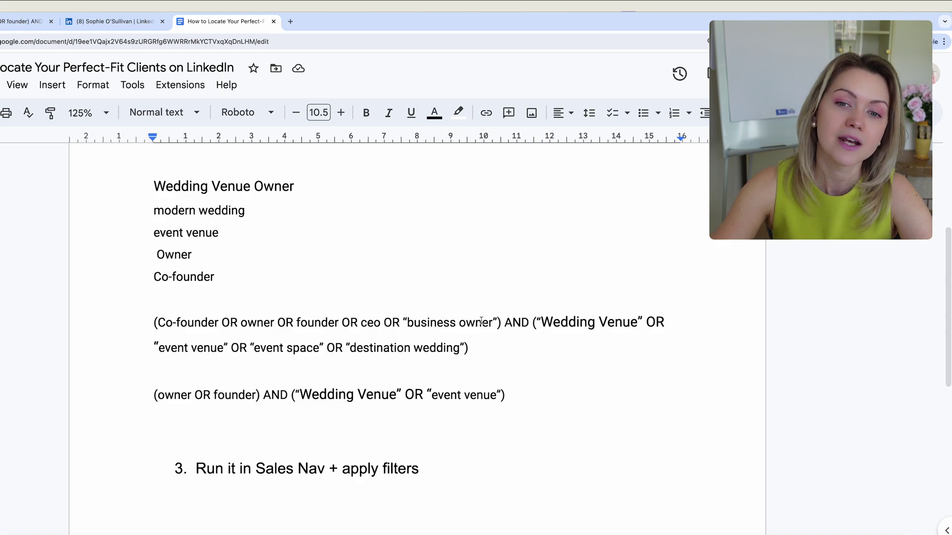
Step: Examine the About, Activity and Experience sections of the Bridebook wedding venue consultant's LinkedIn profile at a reduced page zoom
click(113, 23)
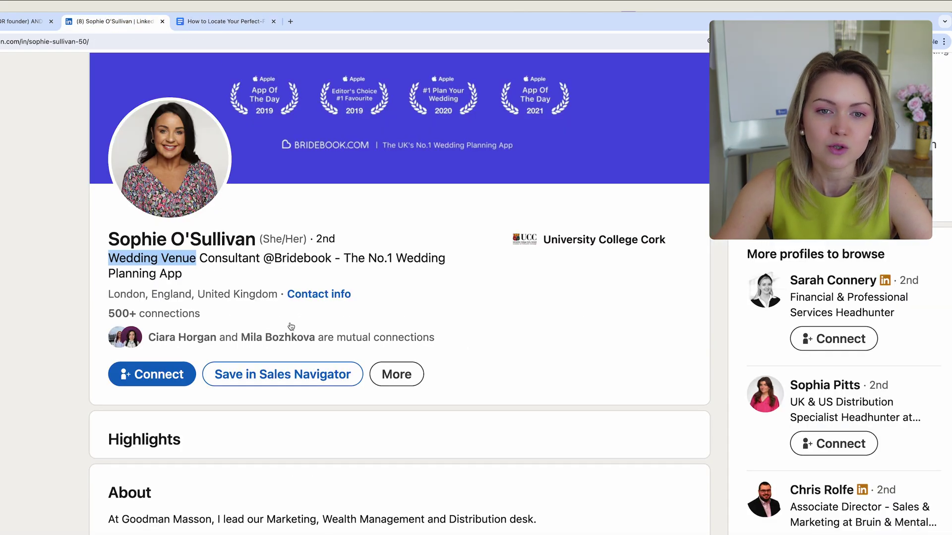
scroll(70, 382, down, 7)
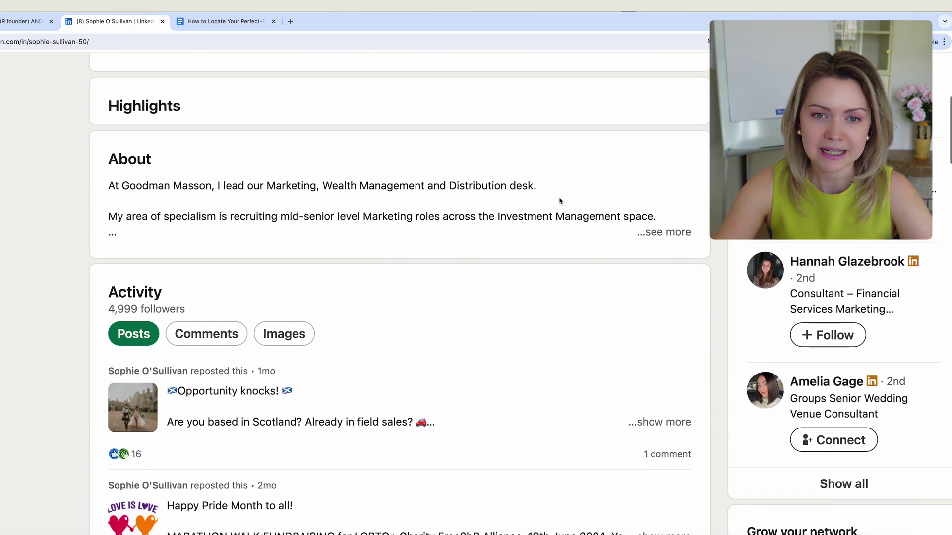
scroll(340, 282, down, 10)
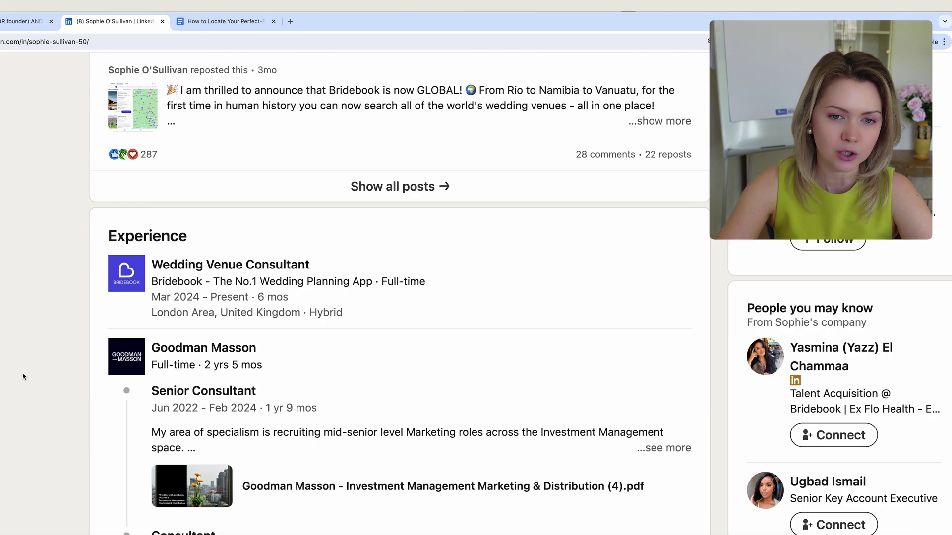
scroll(36, 372, down, 5)
key(super+minus)
key(super+minus)
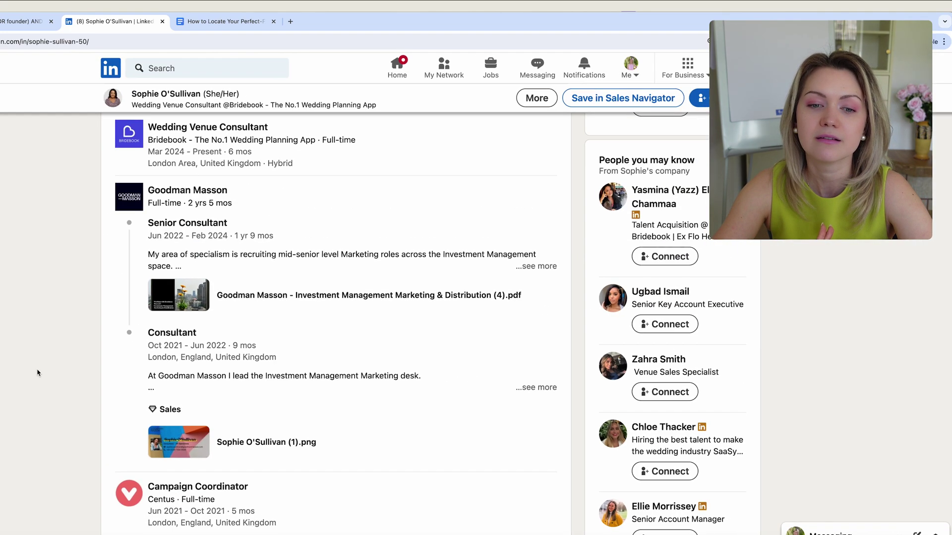
scroll(37, 372, up, 20)
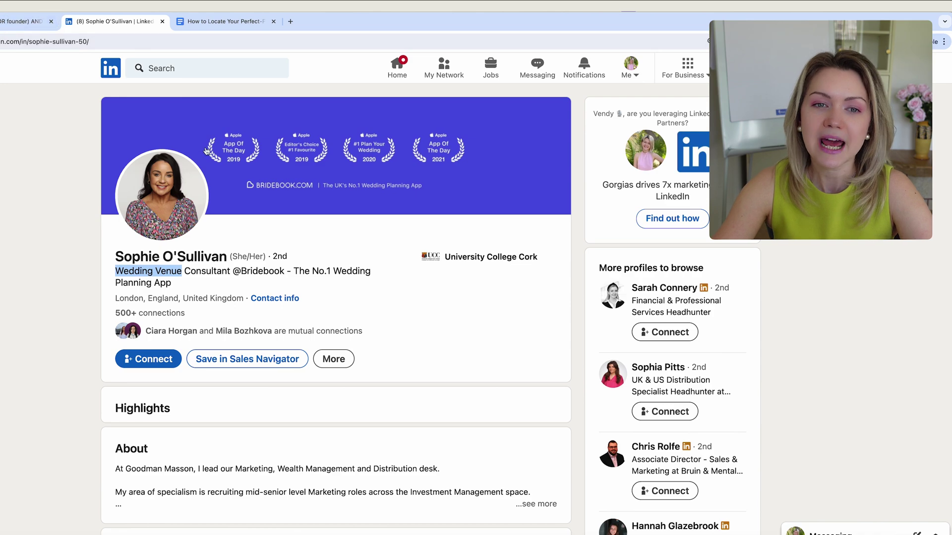
Step: Copy the word “Consultant” from the headline of the Bridebook wedding venue consultant's profile
drag(184, 271, 232, 273)
right_click(225, 272)
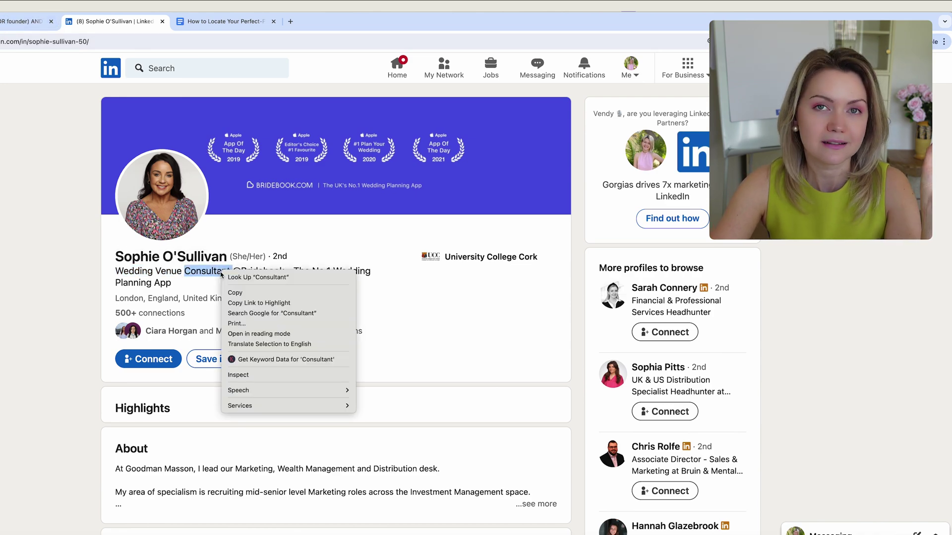
click(238, 293)
Step: Look through the consultant's activity and past positions again, and return to the LinkedIn people results
scroll(85, 344, down, 15)
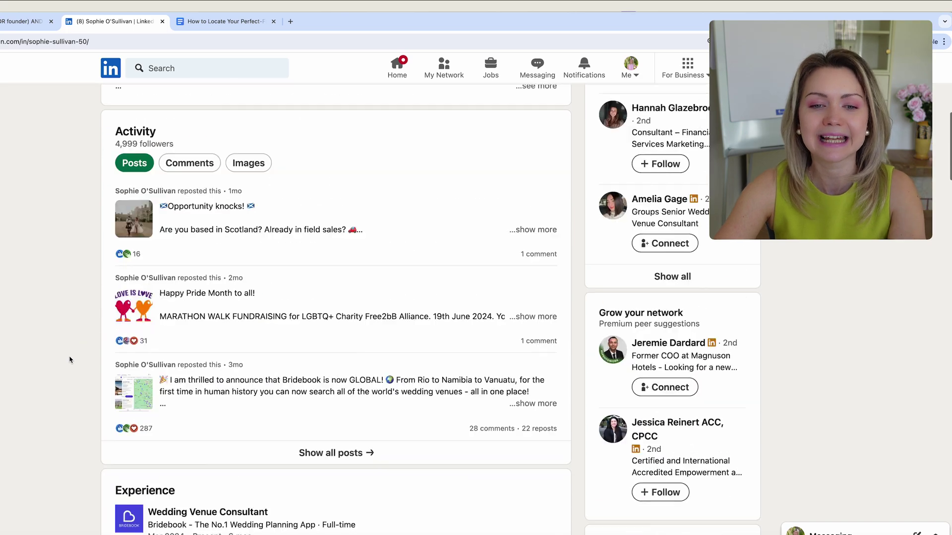
scroll(70, 360, down, 3)
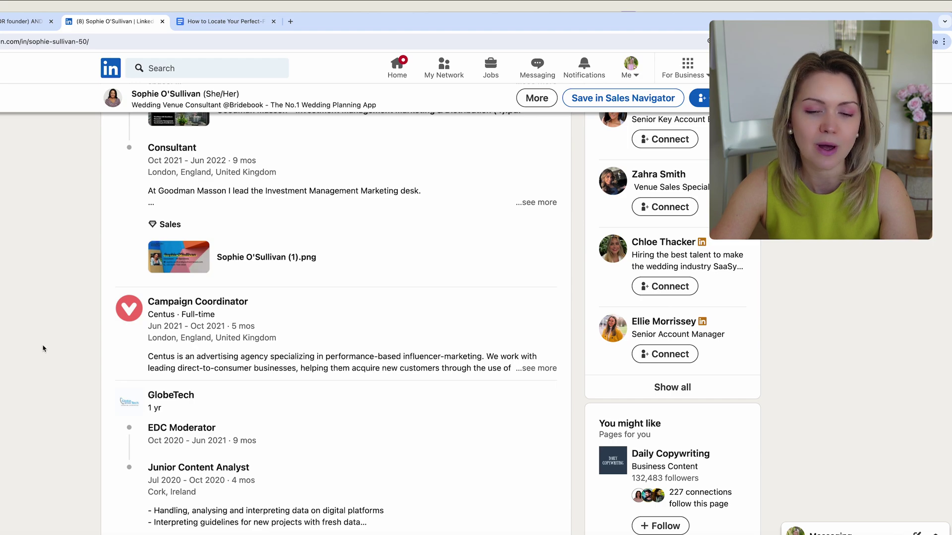
scroll(43, 348, down, 7)
scroll(43, 349, up, 13)
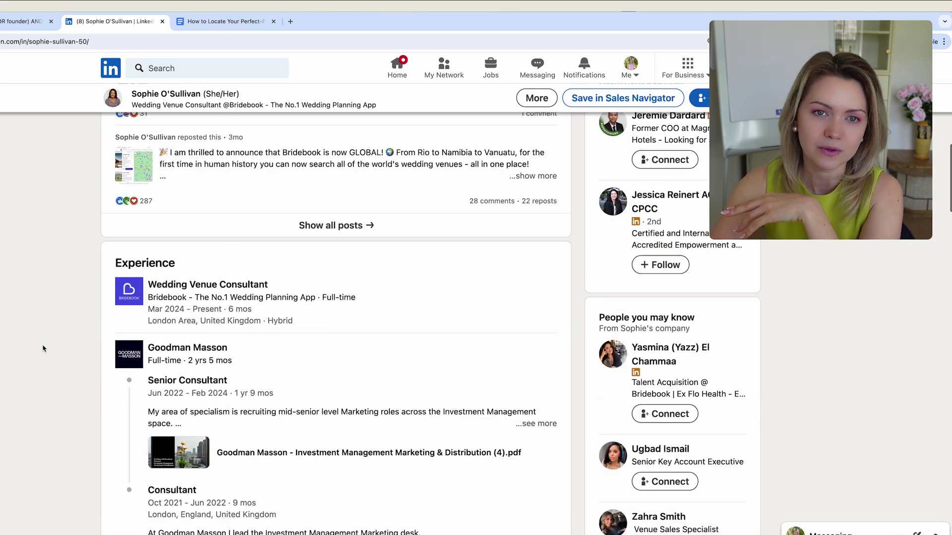
scroll(43, 348, up, 10)
click(20, 21)
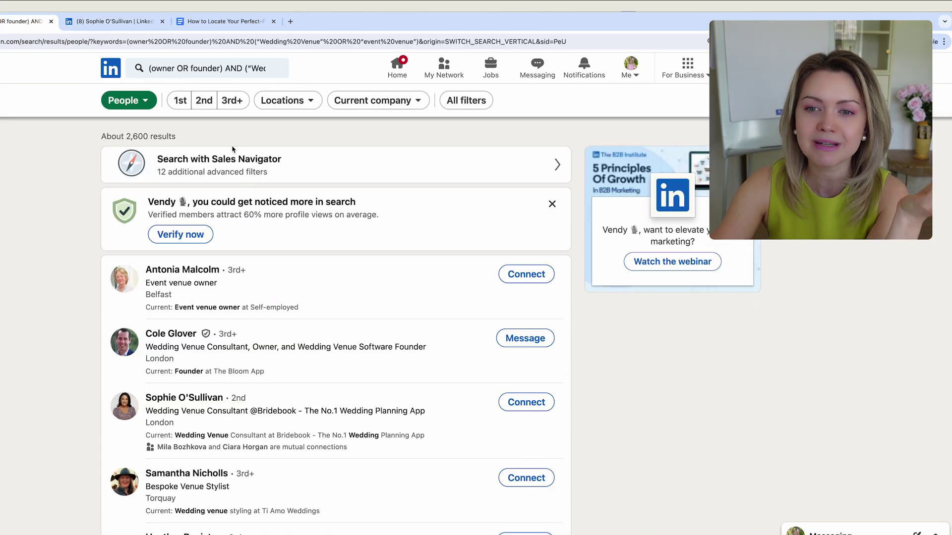
Step: Append NOT consultant to the end of the shortened Boolean string in the Google Docs document
click(223, 22)
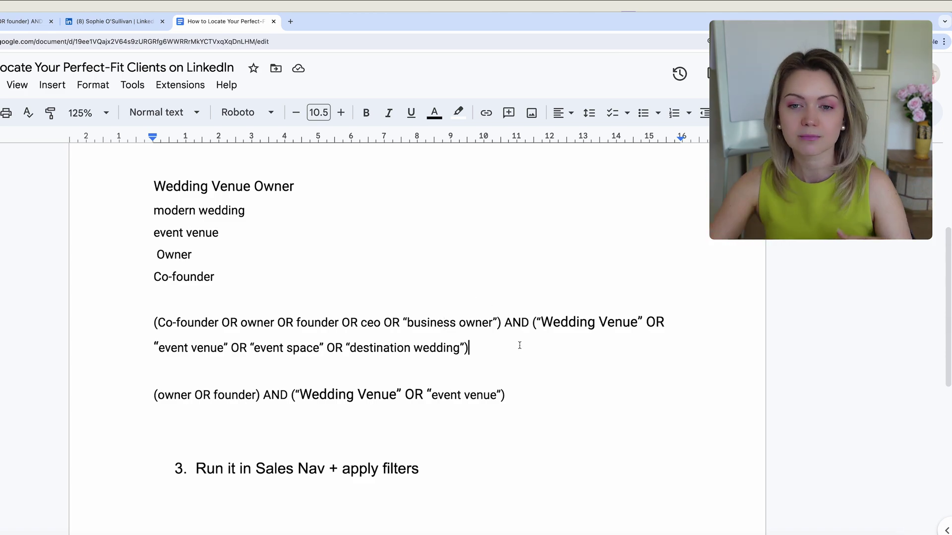
text(NO)
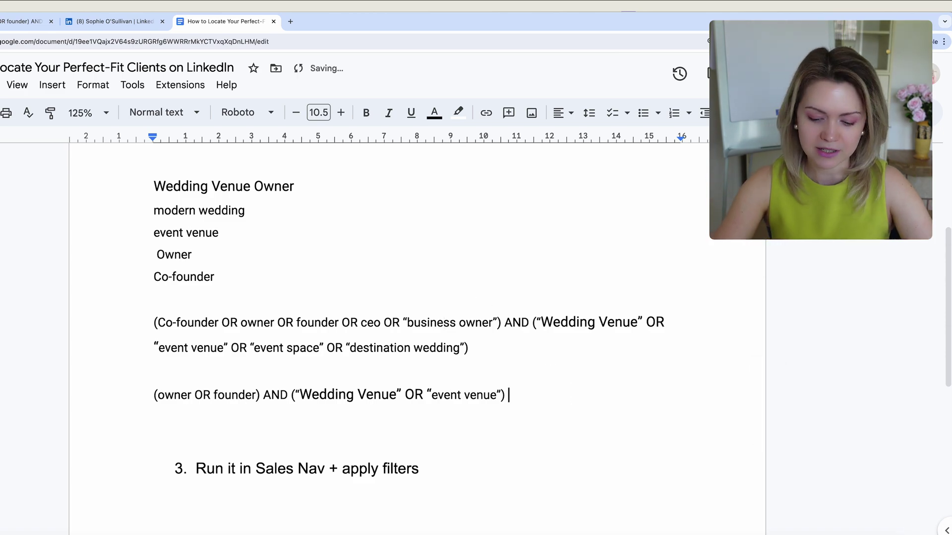
text(T)
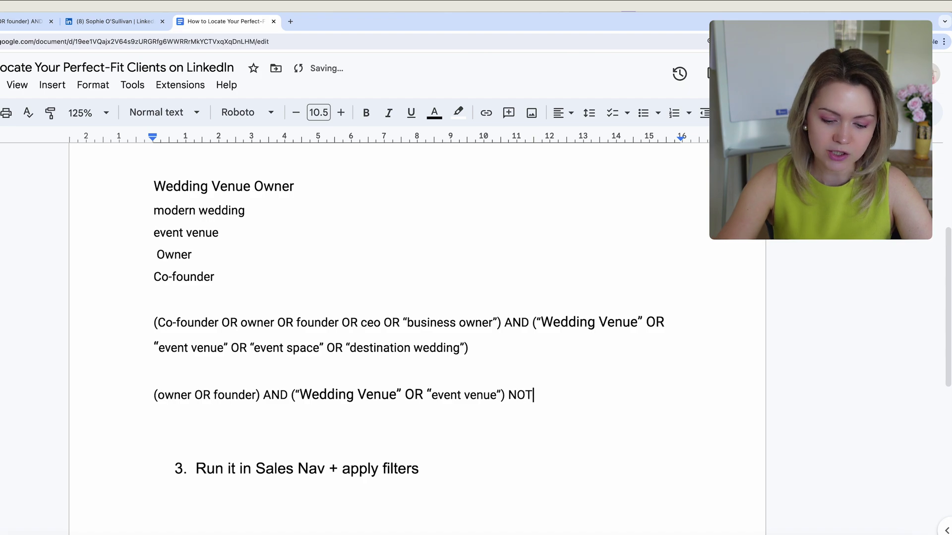
text( consultant)
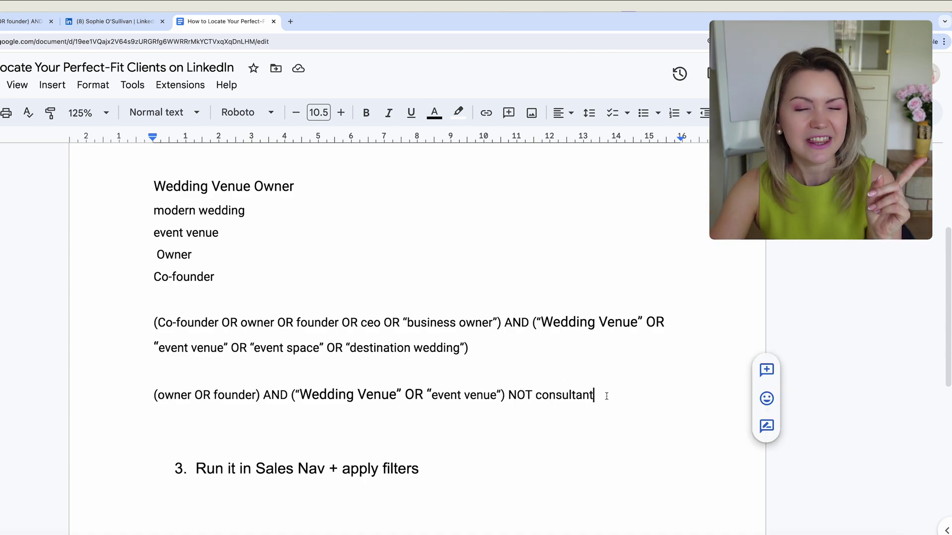
Step: Copy the shortened string including NOT consultant, and run it in LinkedIn in place of the previous people search
drag(606, 396, 163, 392)
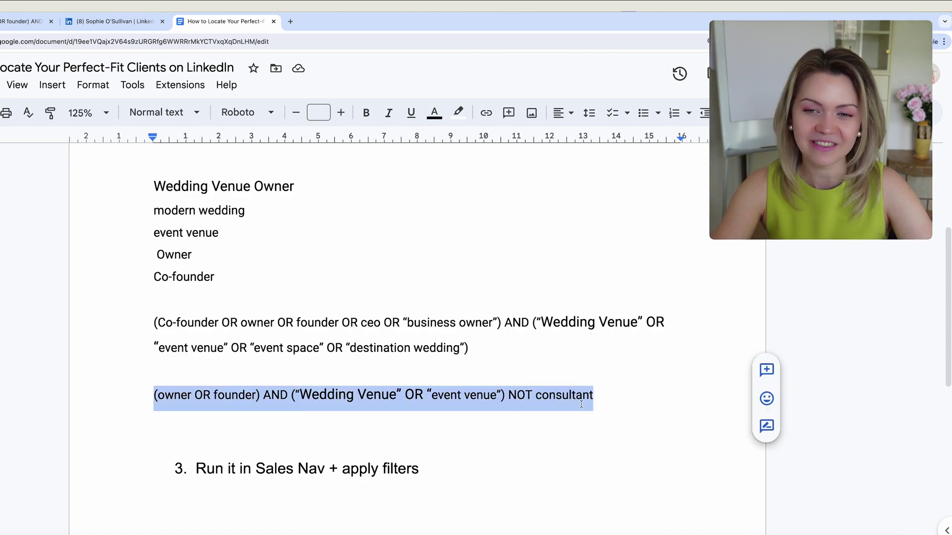
click(532, 396)
click(615, 393)
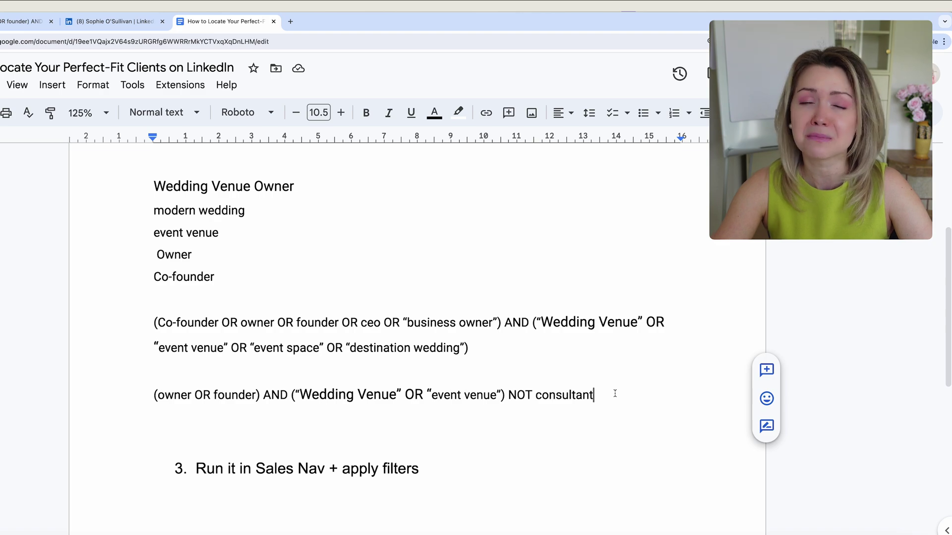
click(15, 24)
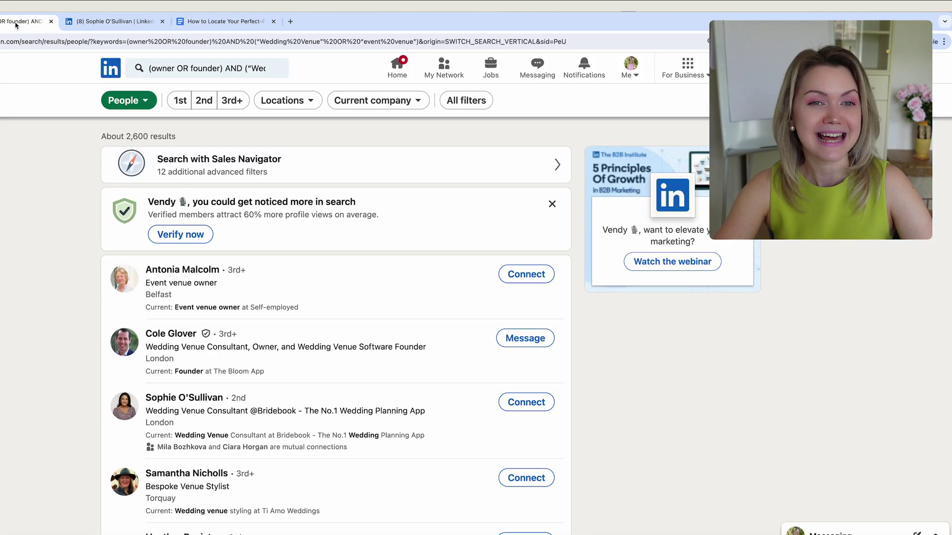
click(233, 67)
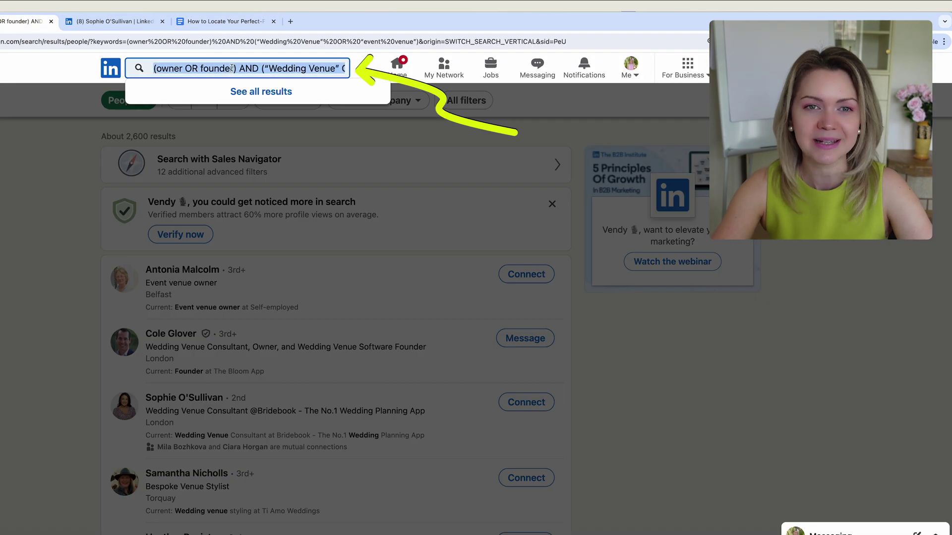
key(Return)
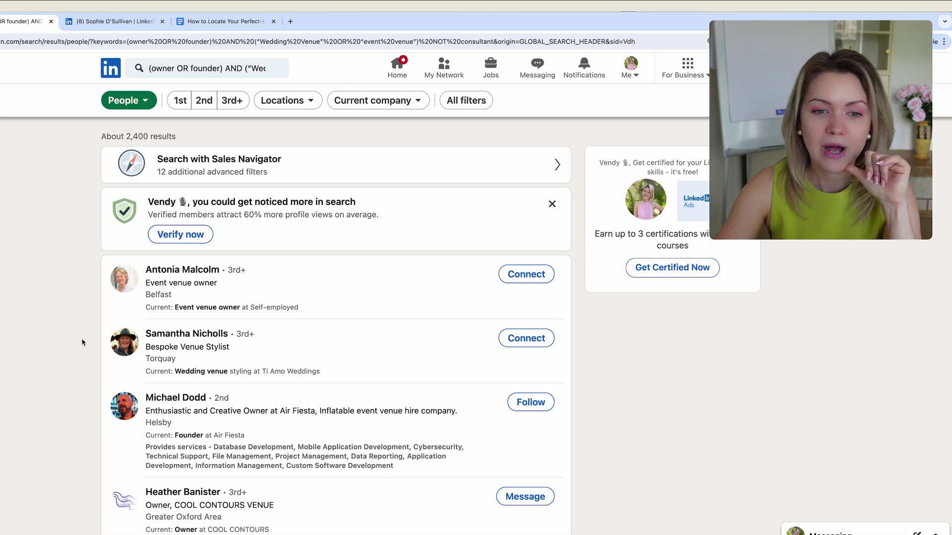
Step: Check the headlines in the new people results, enlarging the page, for other irrelevant roles to exclude
scroll(87, 382, down, 3)
scroll(89, 382, down, 3)
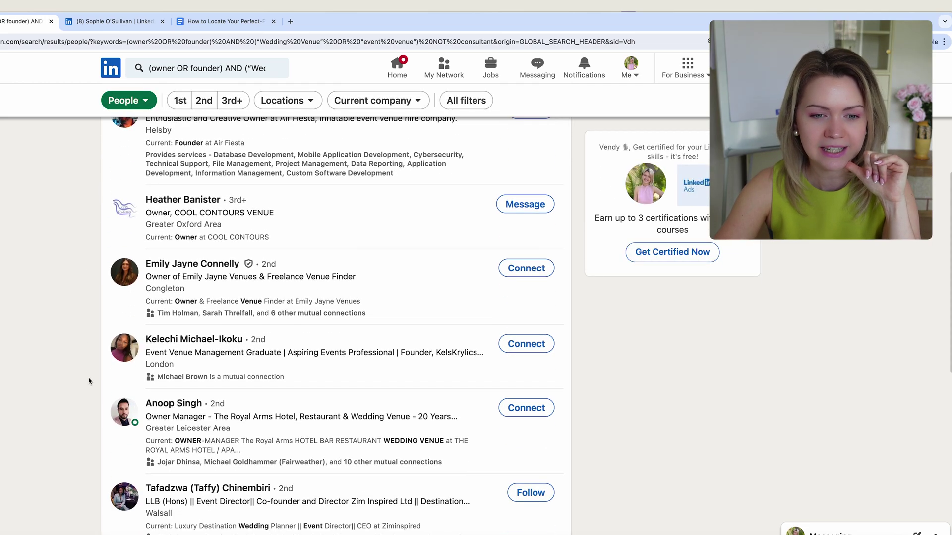
scroll(88, 382, up, 6)
scroll(89, 381, down, 3)
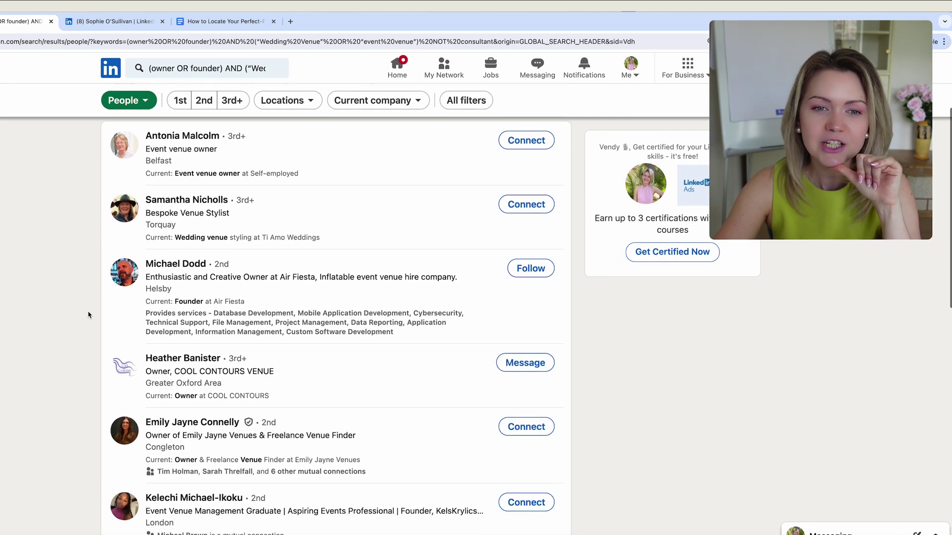
scroll(102, 216, up, 3)
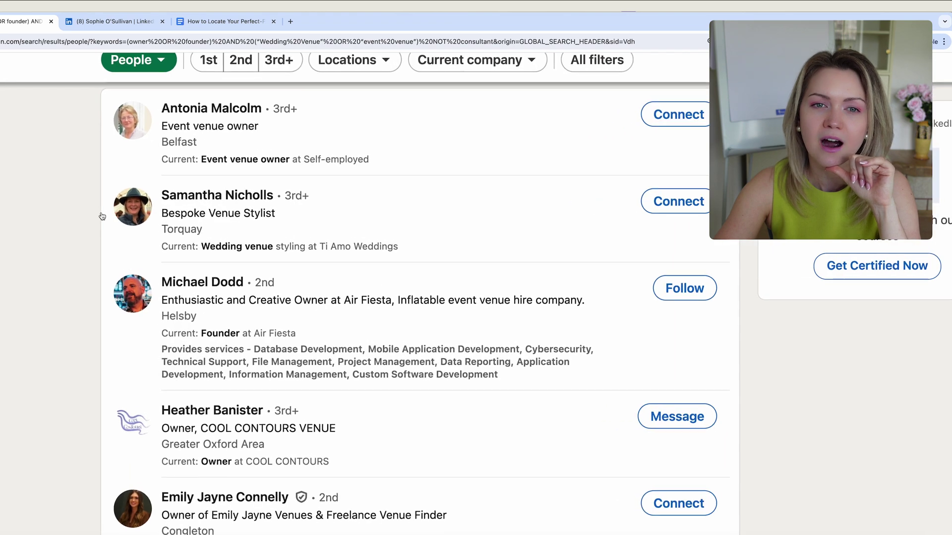
scroll(15, 222, up, 2)
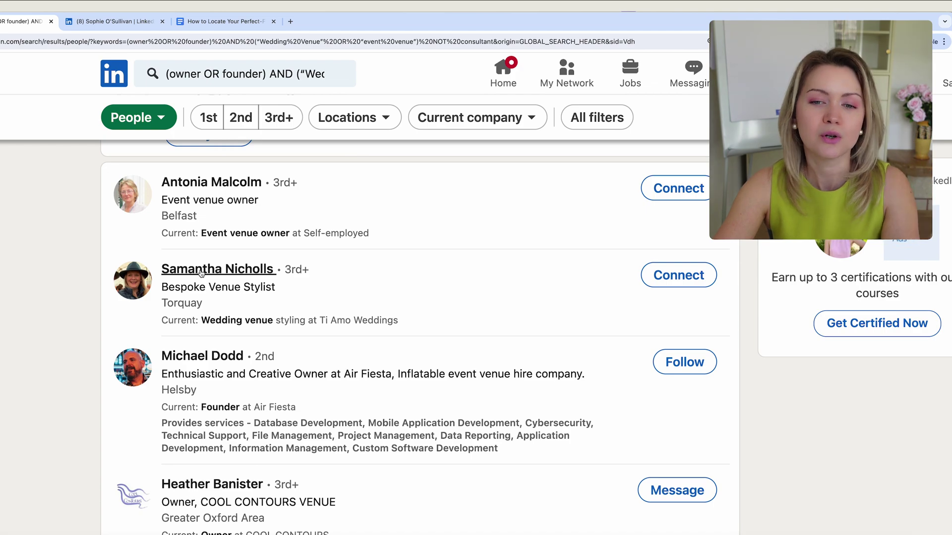
Step: Extend the exclusion in the Google Docs document's shortened string to NOT (consultant OR stylist
click(117, 24)
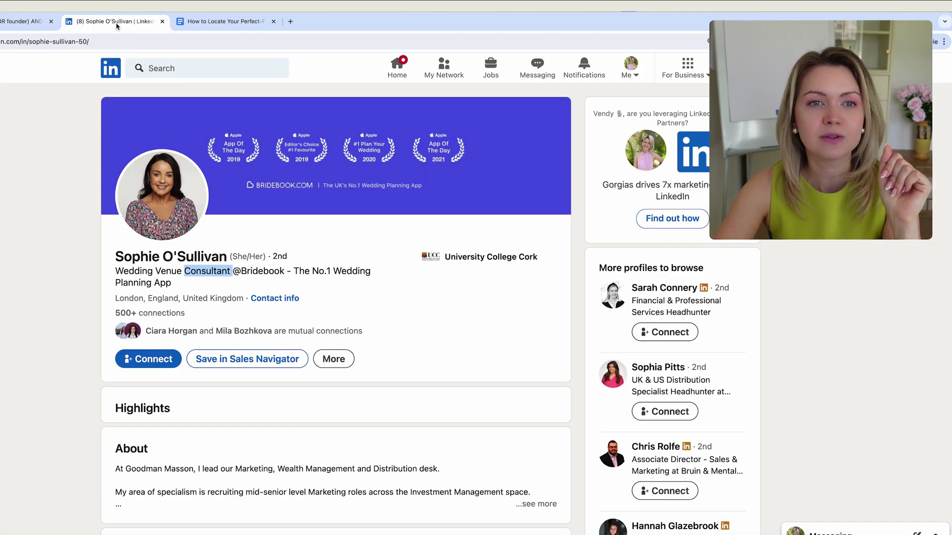
click(227, 21)
click(593, 395)
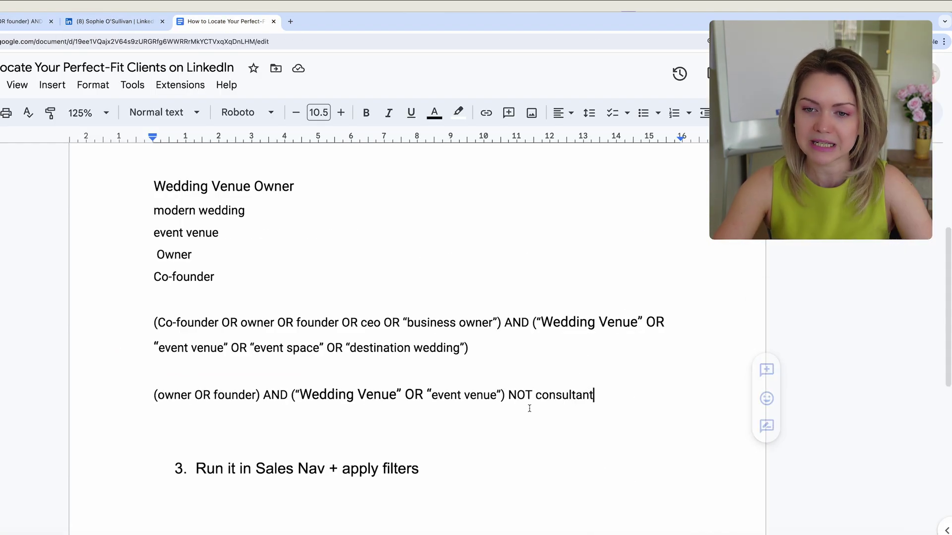
key(alt+Left)
text(()
click(599, 395)
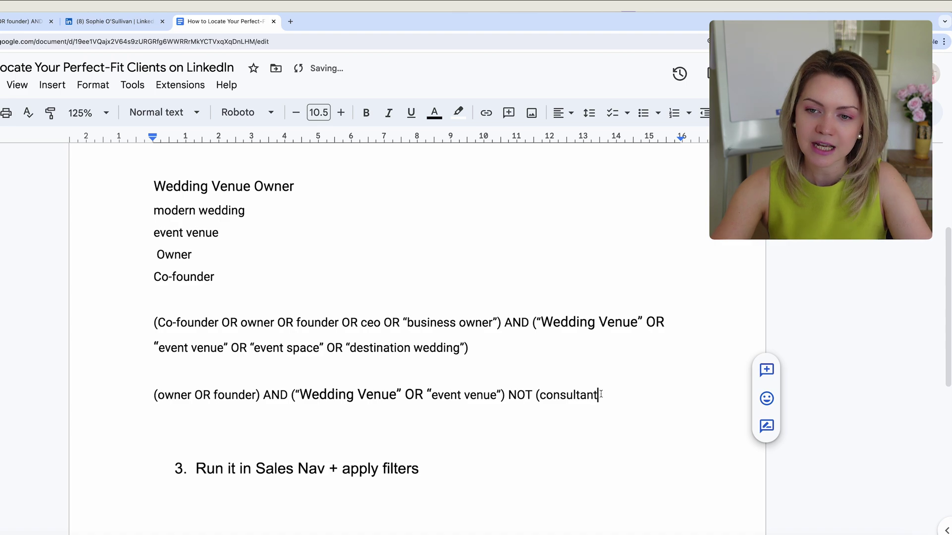
text(NOT)
key(BackSpace)
key(BackSpace)
text(R stylist)
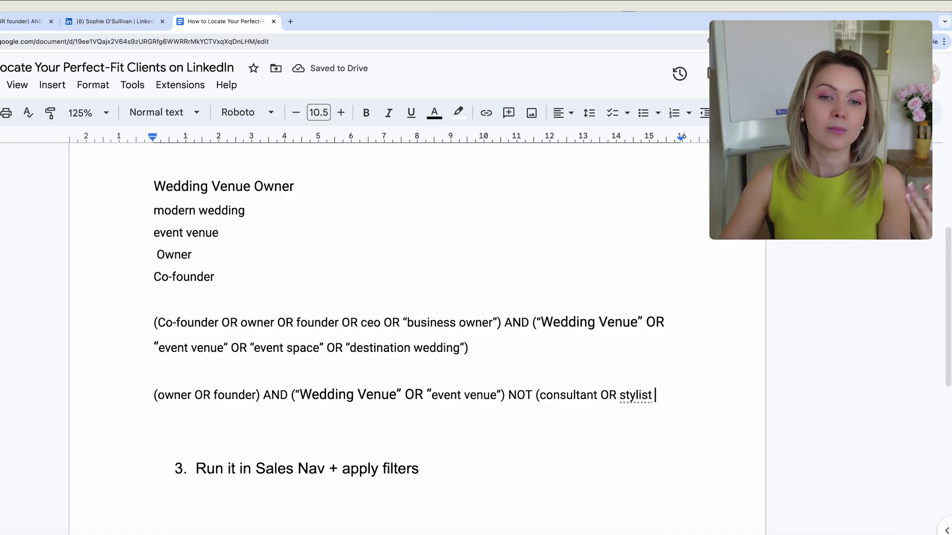
Step: Insert blank lines above the shortened string and paste a copy of the phrase Wedding Venue Owner there
click(516, 355)
key(Return)
key(Return)
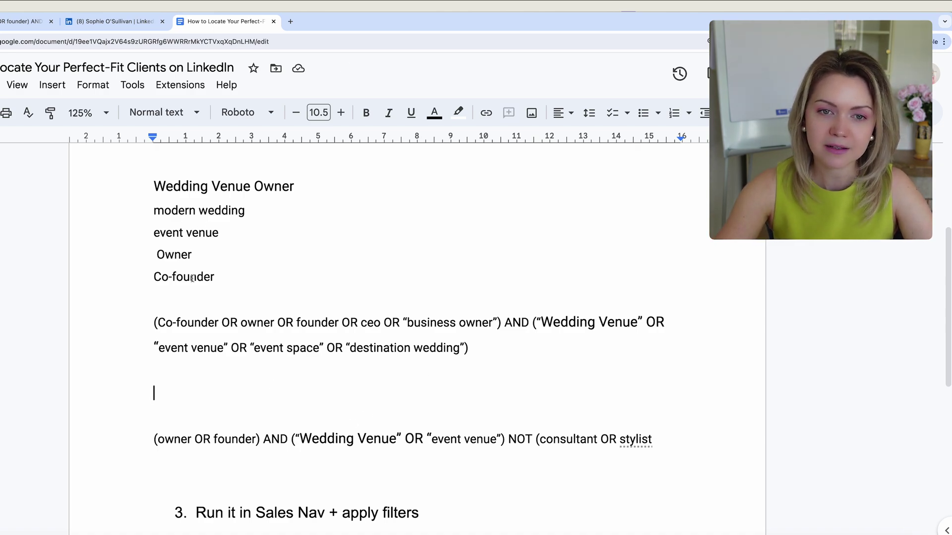
drag(295, 186, 134, 186)
key(ctrl+c)
click(219, 394)
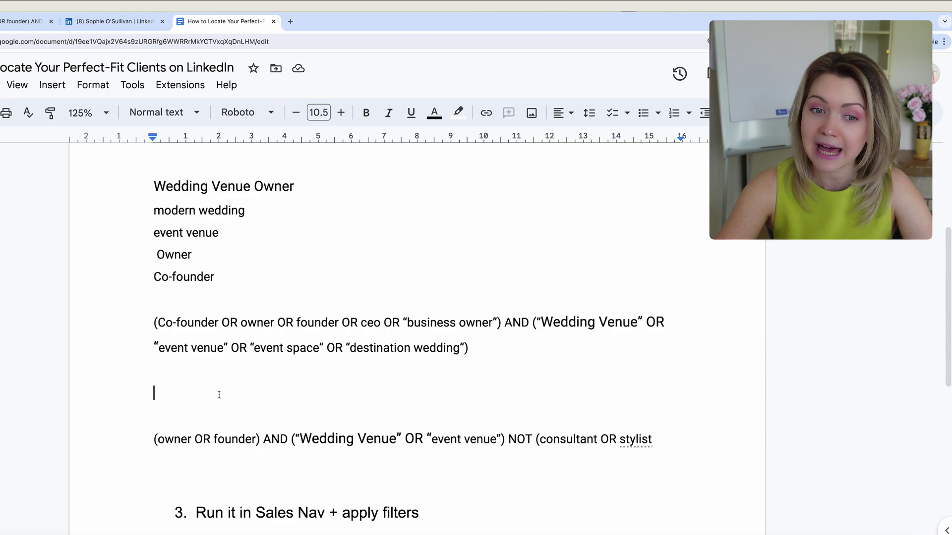
key(ctrl+v)
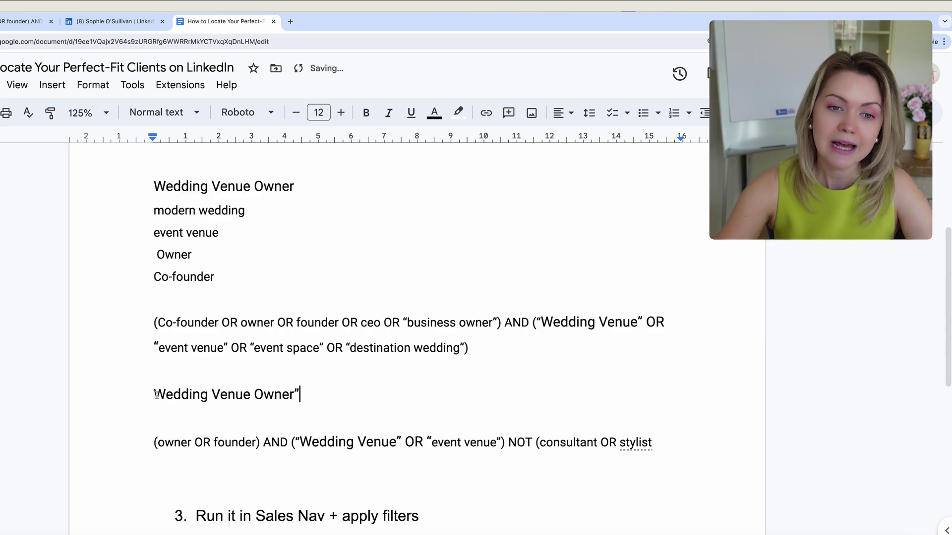
Step: Put the pasted phrase in quotation marks and extend it to the string “Wedding Venue Owner” OR “event venue owner”
text(")
click(335, 392)
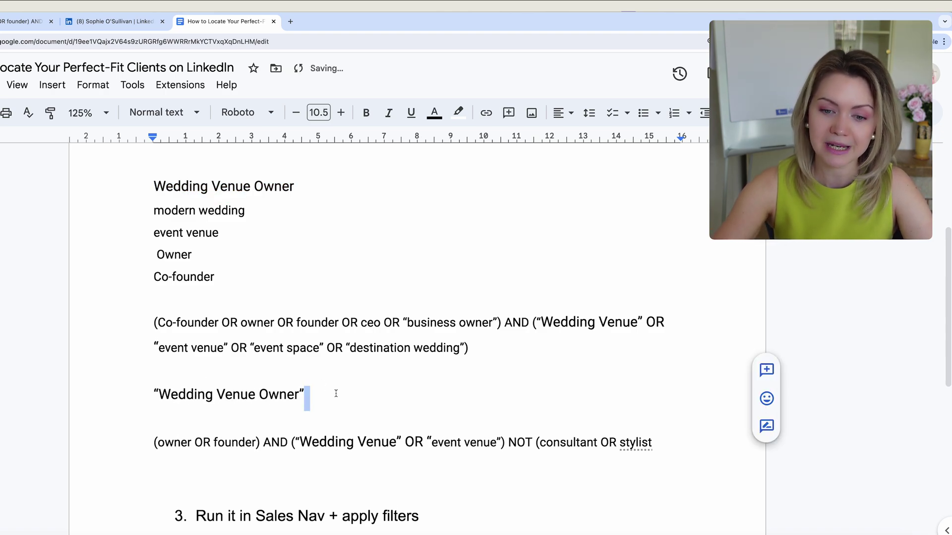
text(OR “)
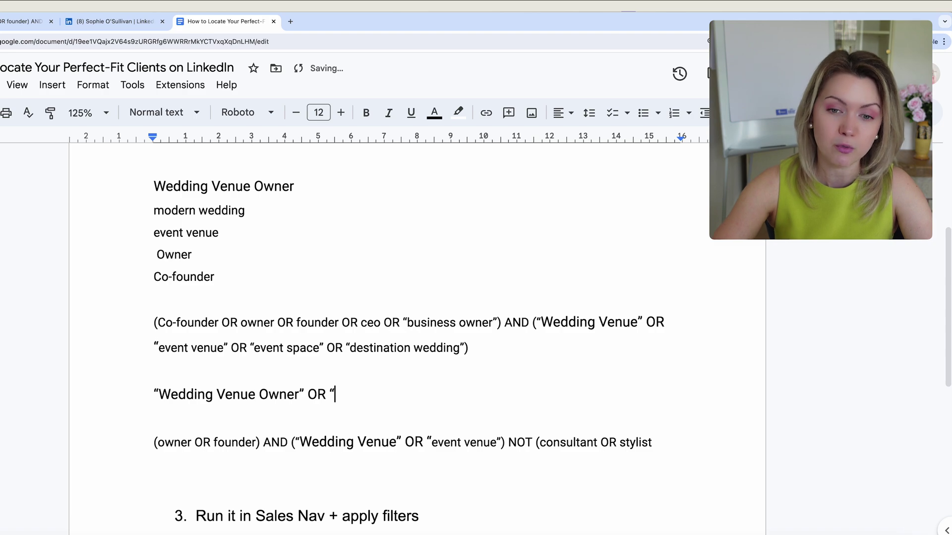
text(event)
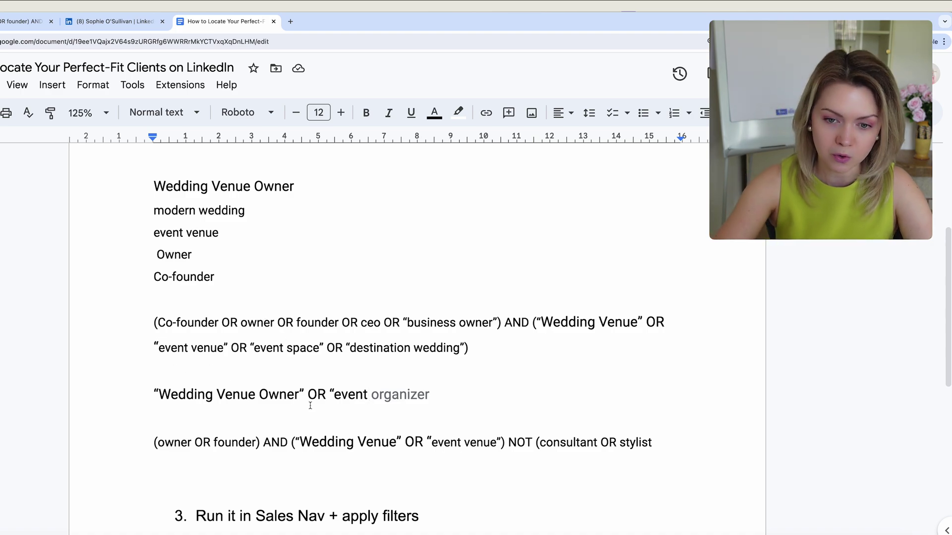
text(venye)
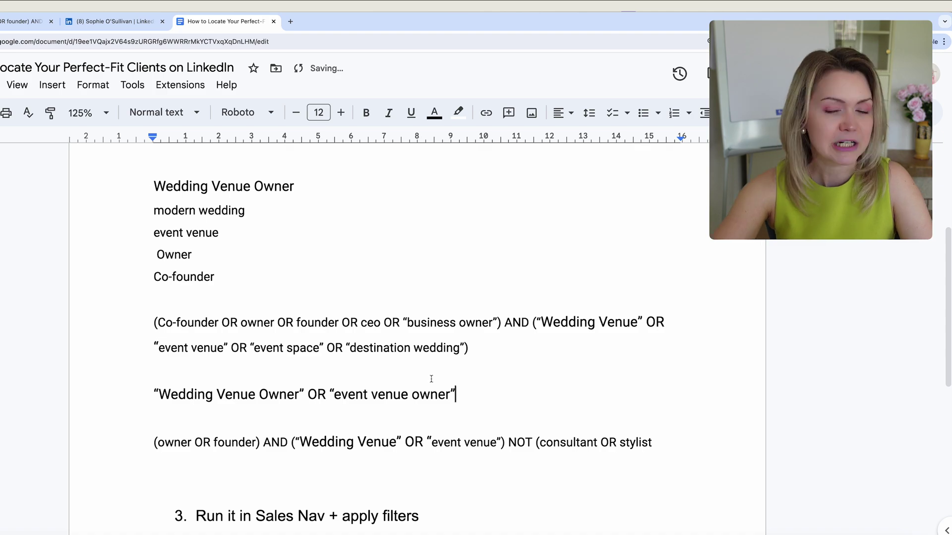
Step: Run the string “Wedding Venue Owner” OR “event venue owner” in LinkedIn in place of the previous people search
click(117, 22)
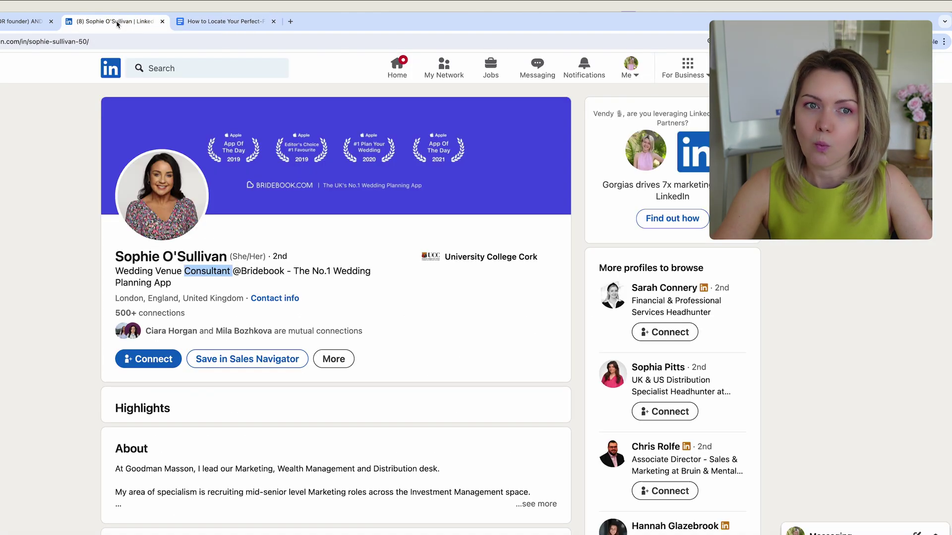
click(33, 23)
double_click(227, 75)
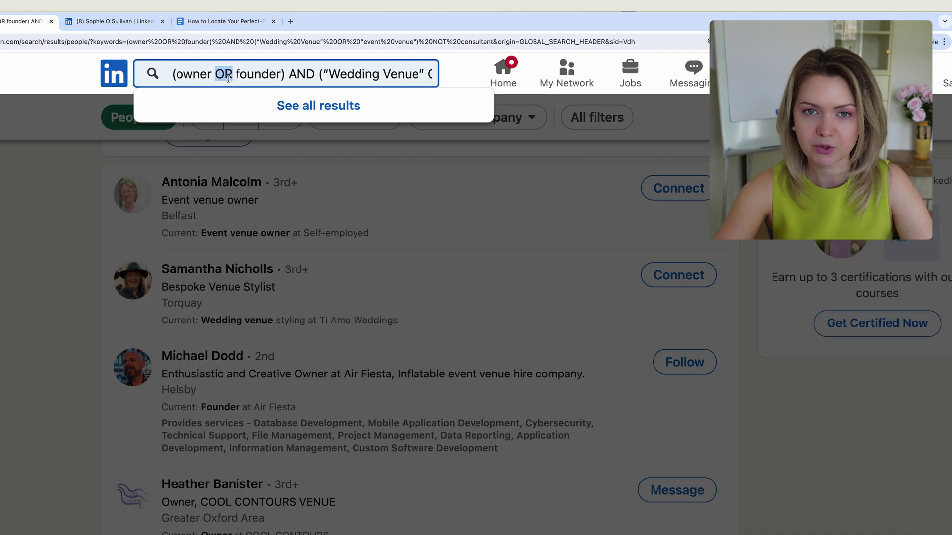
key(super+a)
key(super+v)
key(Return)
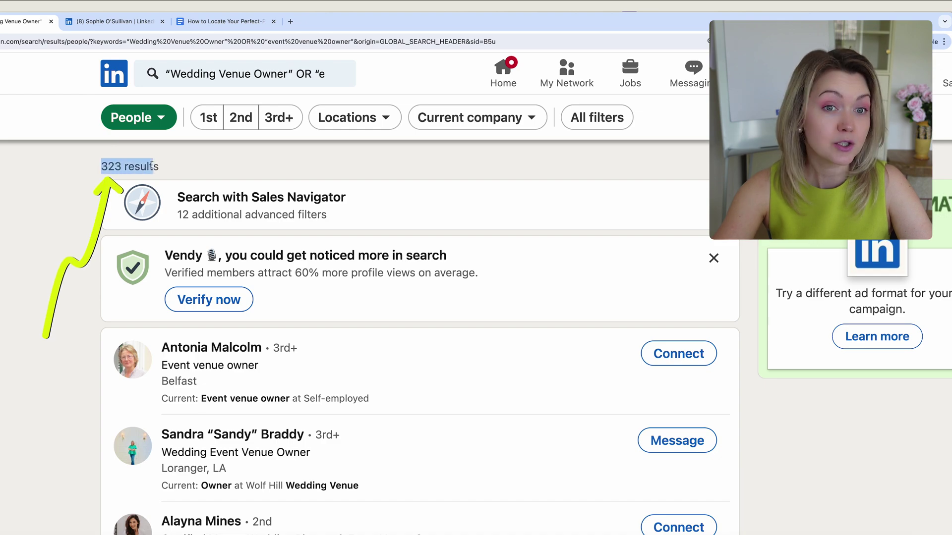
Step: Check the headlines in the new people results and open the former corporate lawyer's profile in a separate tab
scroll(335, 294, down, 5)
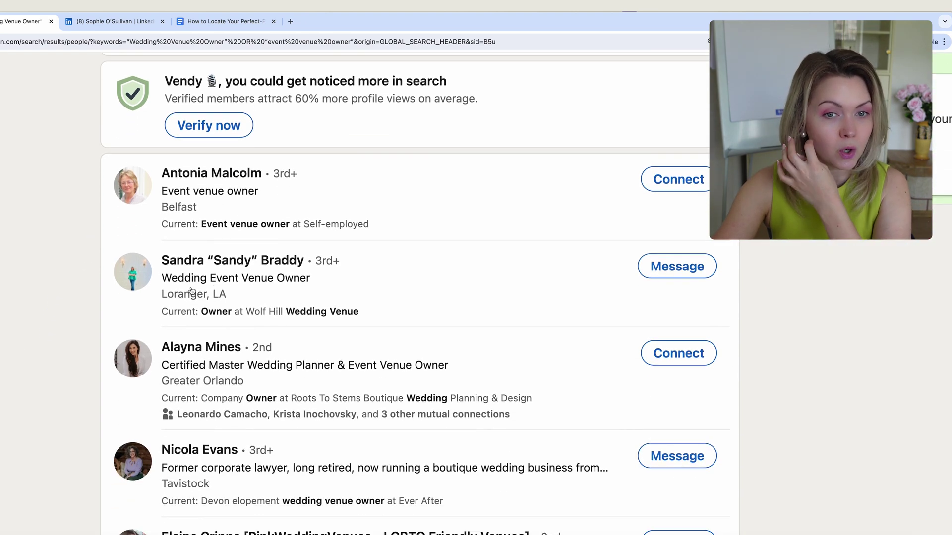
scroll(336, 295, down, 3)
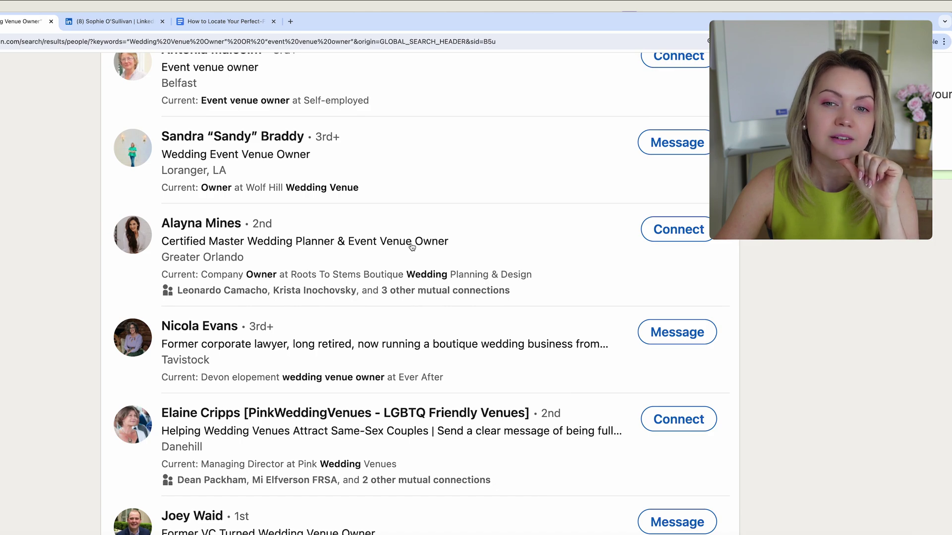
scroll(315, 290, down, 2)
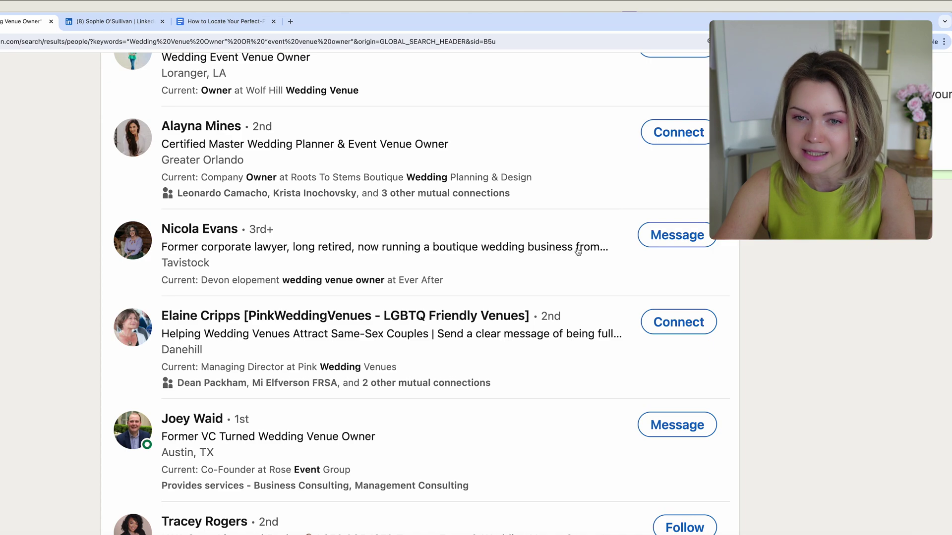
right_click(177, 228)
click(193, 232)
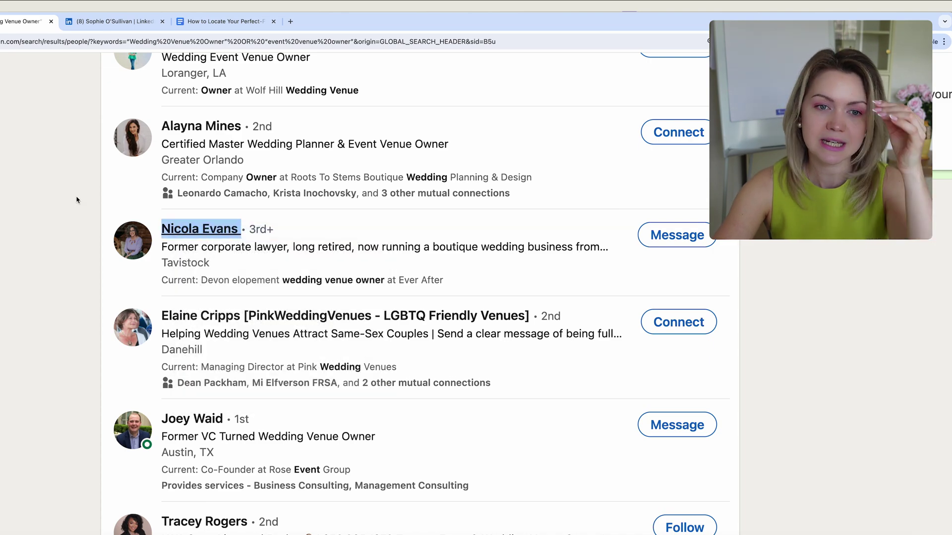
Step: Examine the job titles in the Experience section of the opened profile for the searched phrase, and return to the people results
click(122, 24)
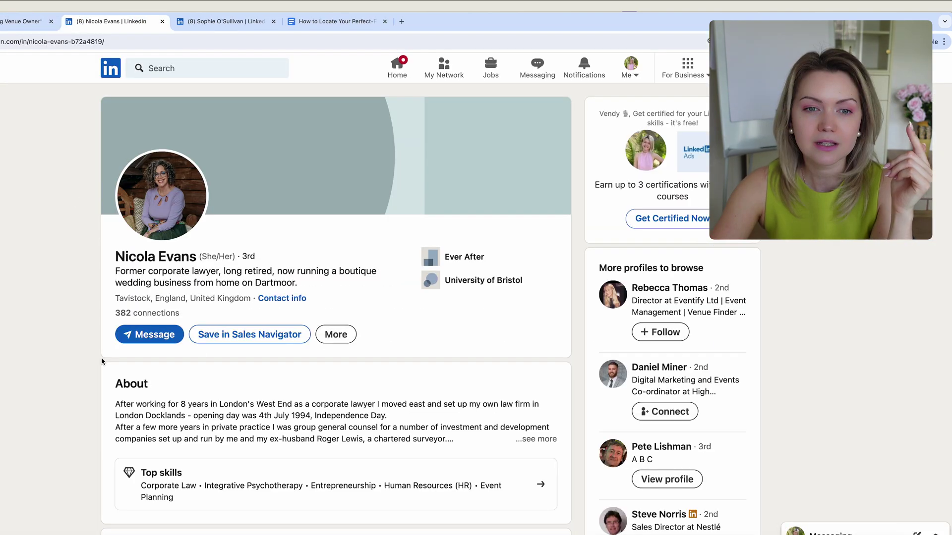
scroll(188, 307, down, 10)
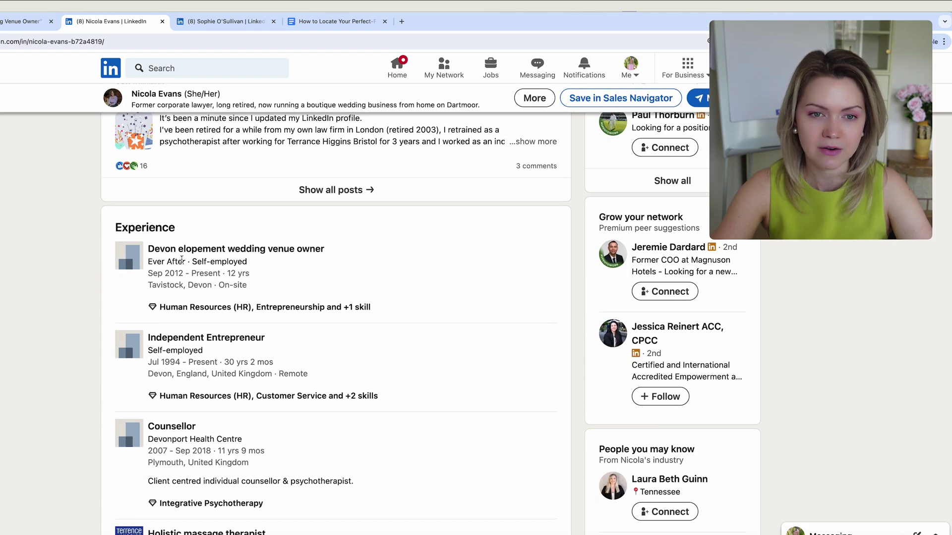
mouse_move(326, 248)
mouse_down()
mouse_move(240, 248)
mouse_move(311, 249)
mouse_up()
click(308, 250)
scroll(308, 251, up, 10)
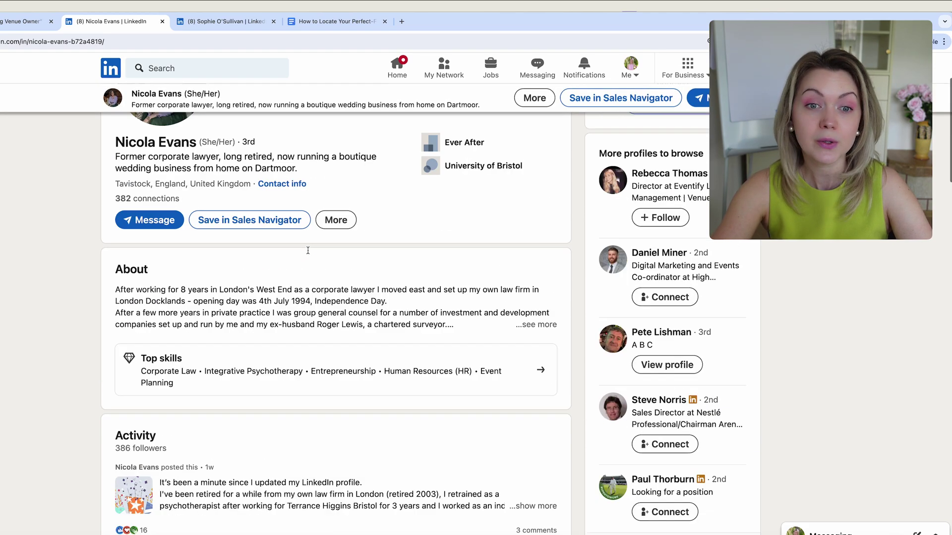
click(6, 23)
click(43, 158)
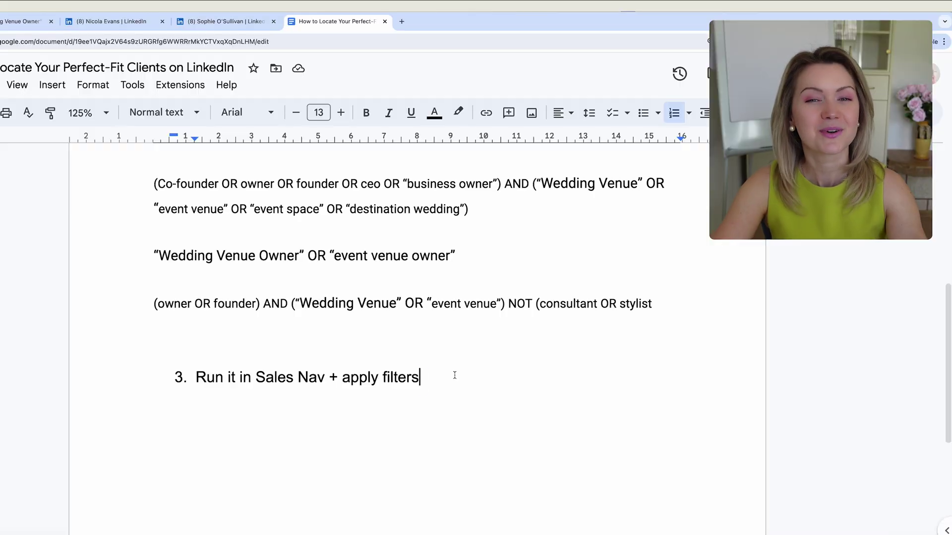
Step: Copy the string “Wedding Venue Owner” OR “event venue owner” from the Google Docs document
drag(454, 375, 196, 377)
click(466, 381)
scroll(466, 381, up, 2)
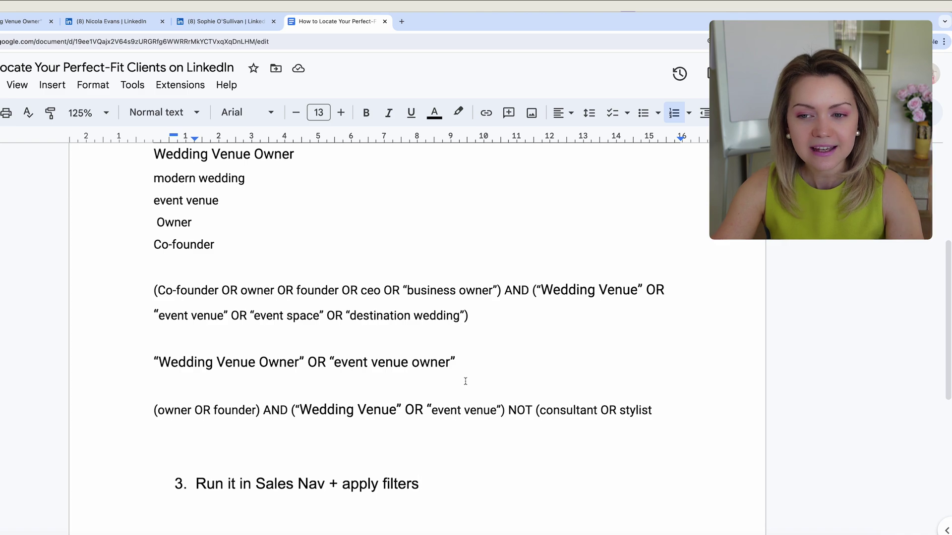
click(478, 363)
drag(495, 366, 154, 363)
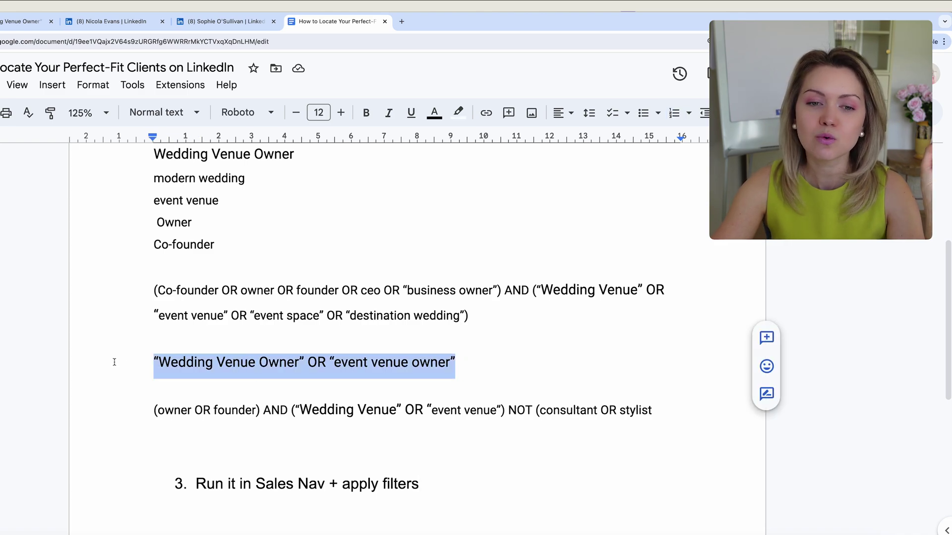
right_click(199, 362)
click(258, 175)
click(251, 268)
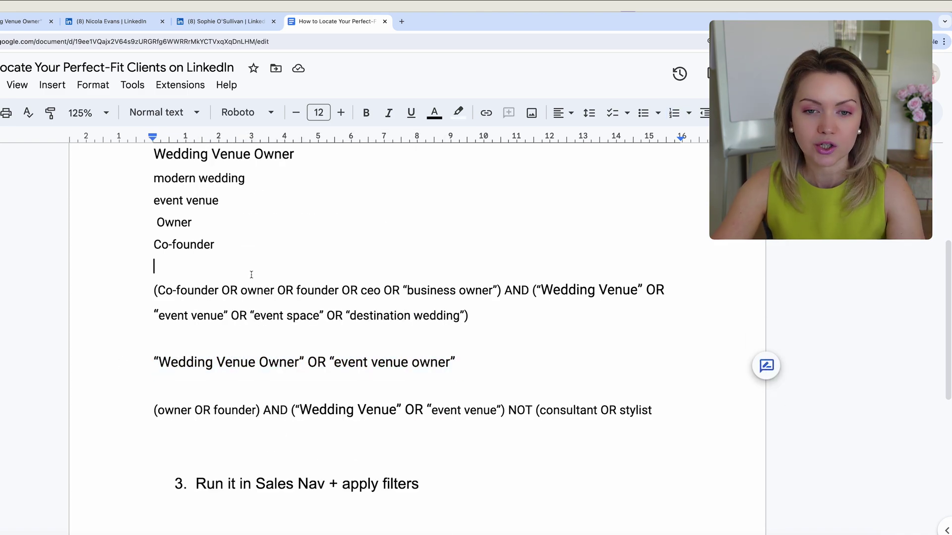
Step: Open Sales Navigator from the LinkedIn feed, dismiss its notifications, and run a search with the copied string
click(178, 24)
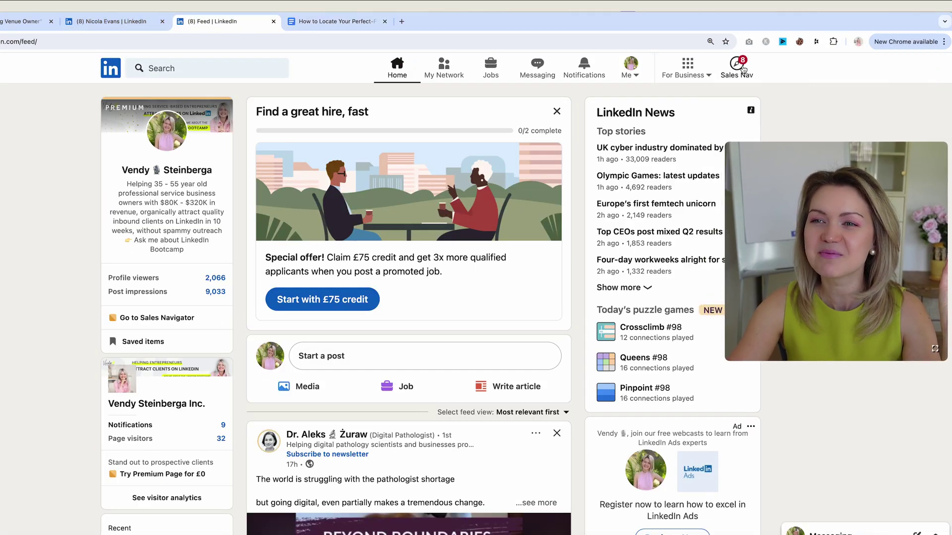
click(725, 69)
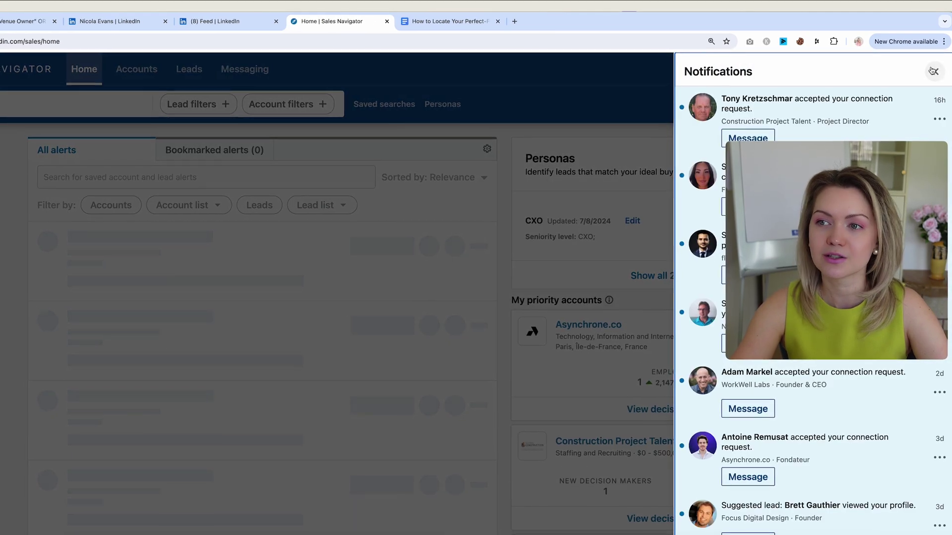
click(934, 72)
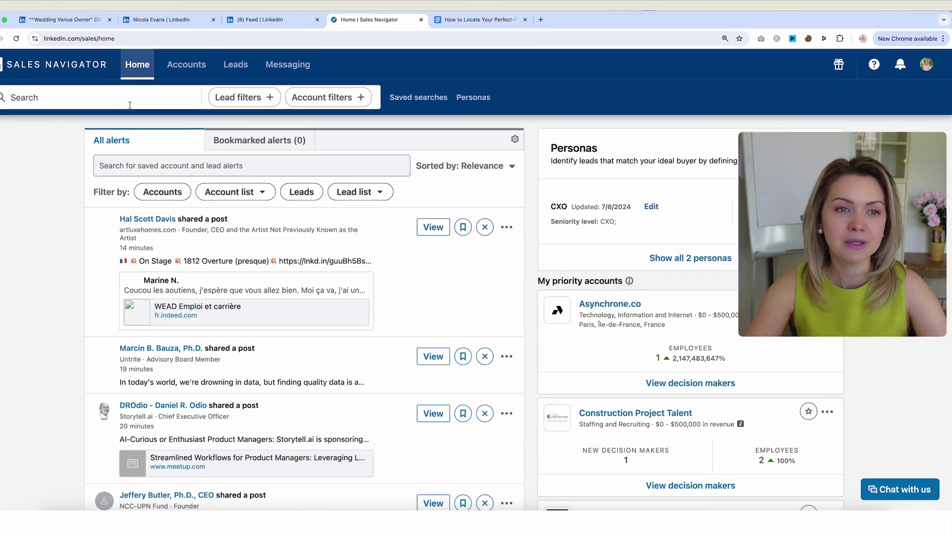
click(79, 106)
key(super+v)
key(Return)
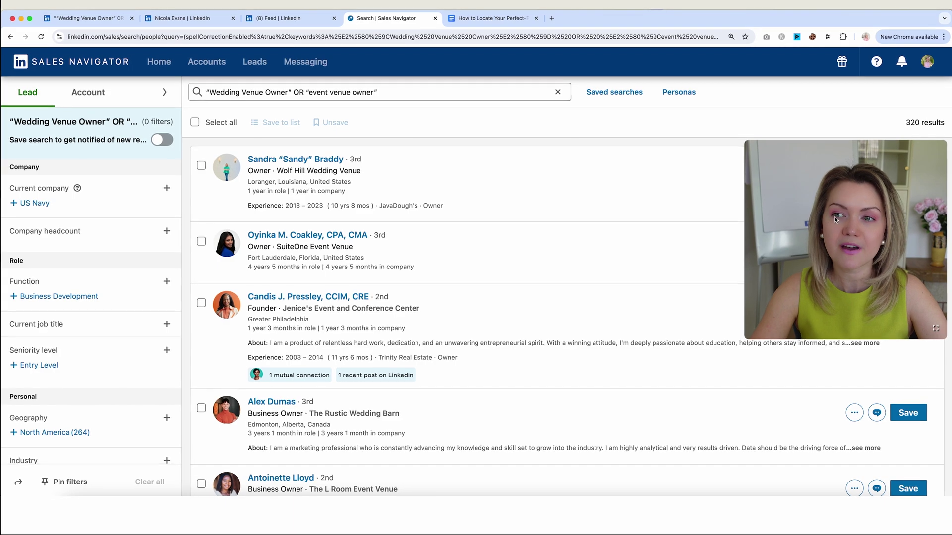
Step: Expand the full set of lead filters and turn on the Posted on LinkedIn filter
drag(840, 153, 828, 109)
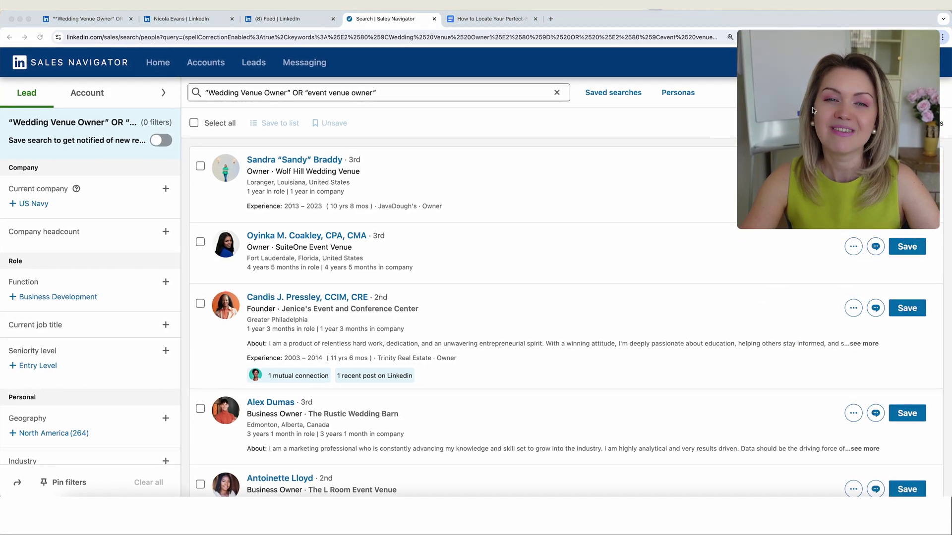
click(441, 120)
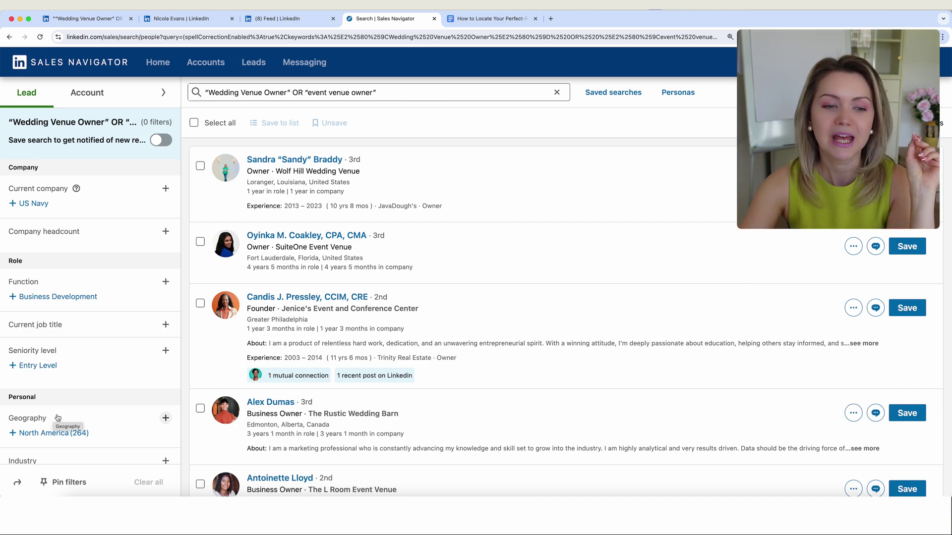
scroll(92, 438, down, 4)
click(90, 446)
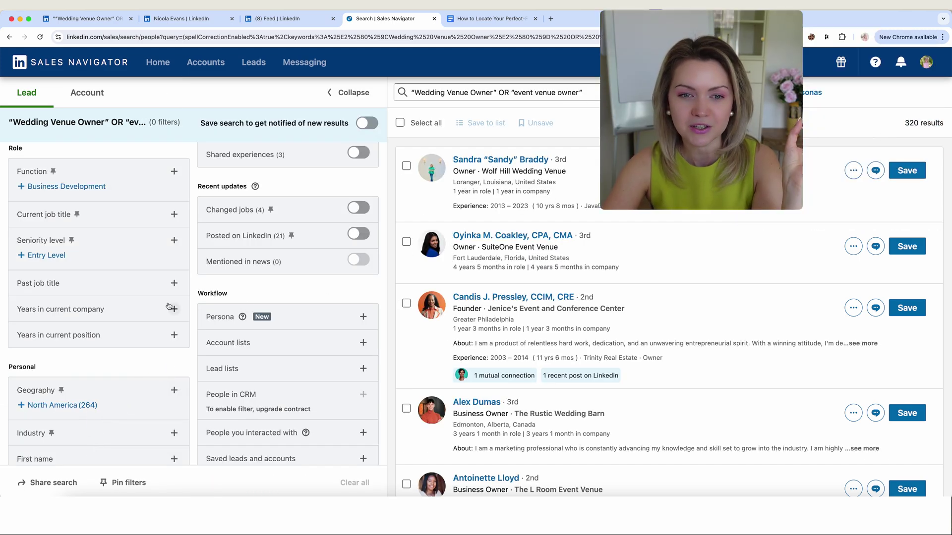
scroll(168, 307, up, 2)
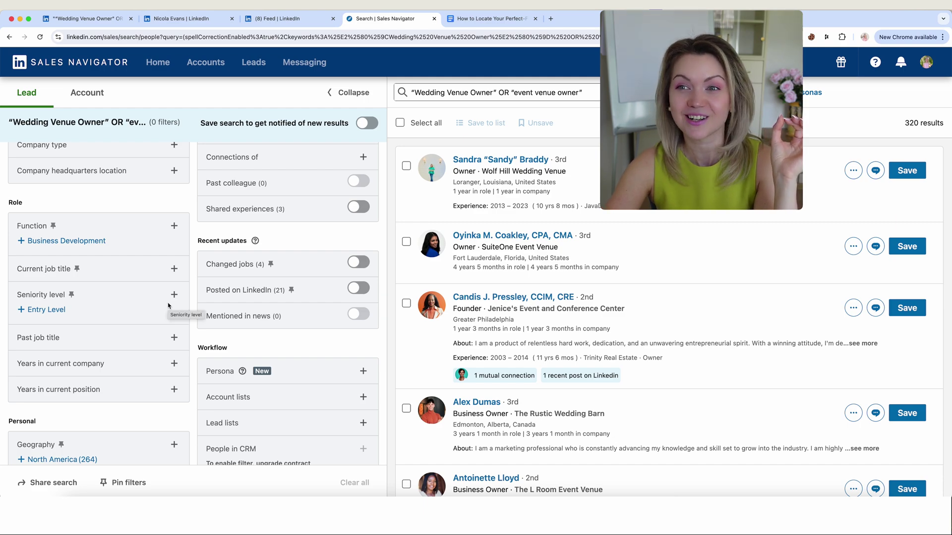
drag(903, 123, 944, 124)
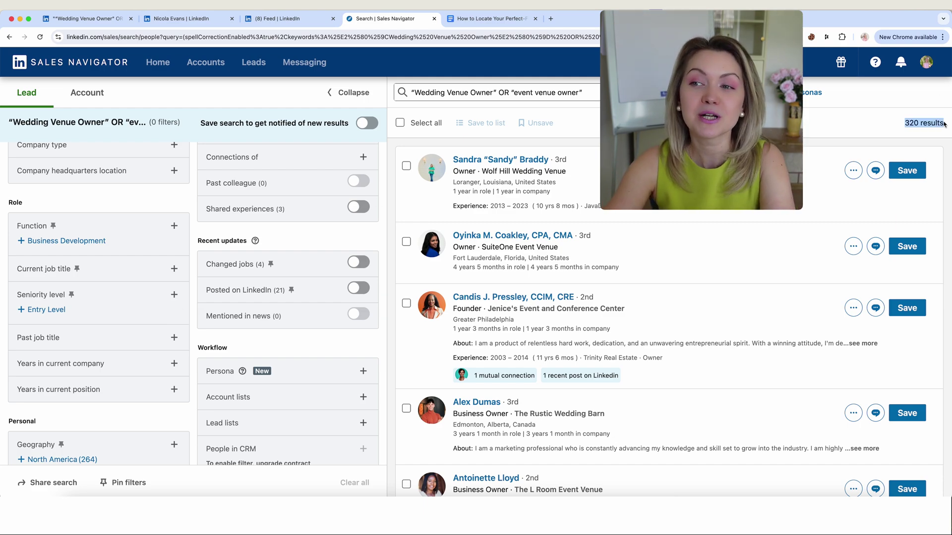
click(945, 125)
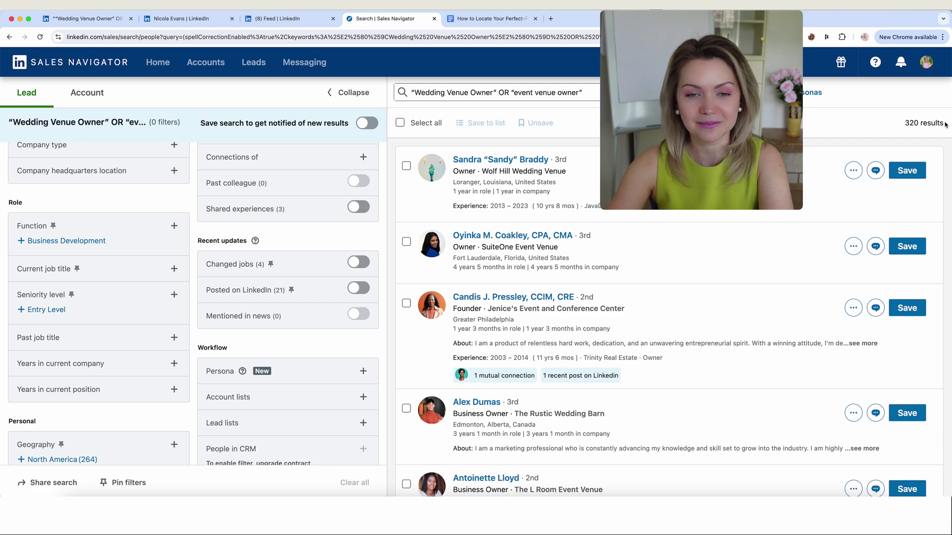
click(358, 290)
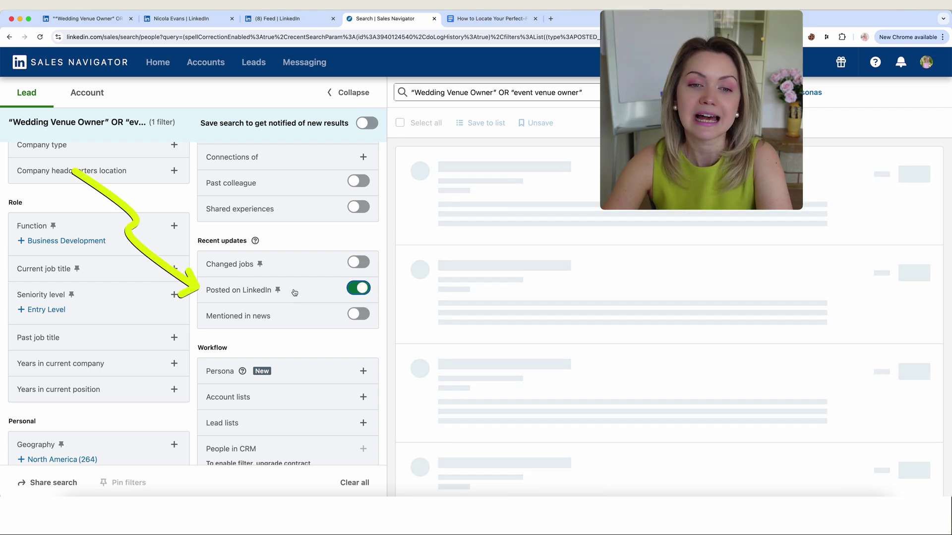
Step: Read the explanation of the Recent updates filters, and look over the remaining lead filters and the number of filtered results
click(255, 242)
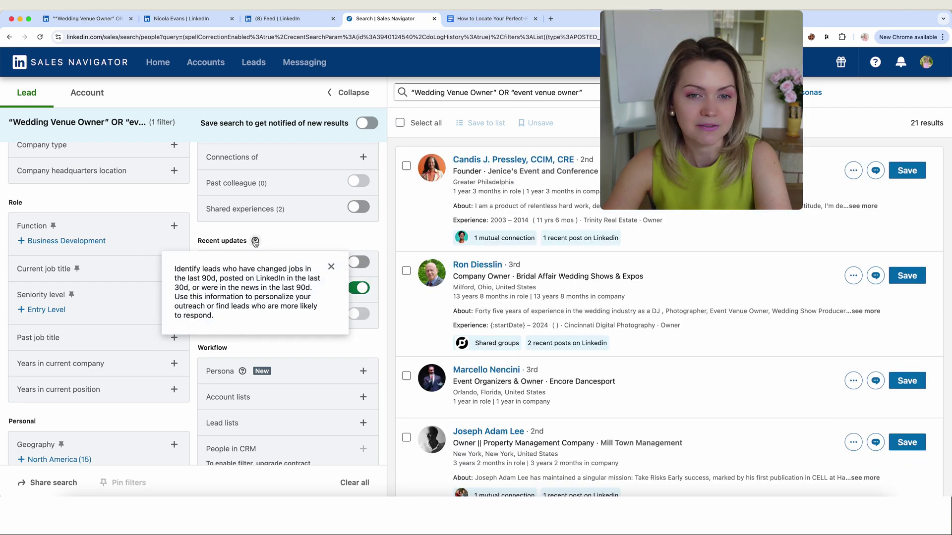
click(337, 242)
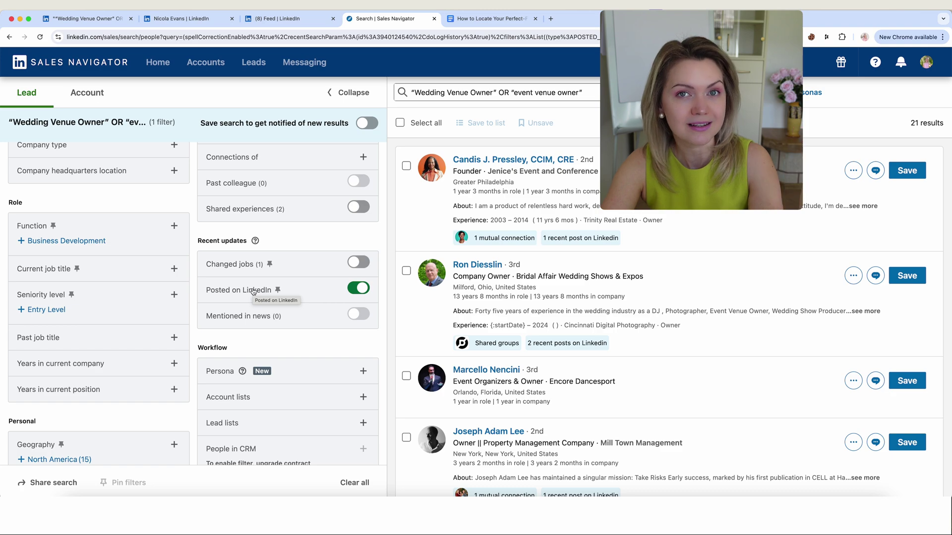
scroll(243, 252, up, 3)
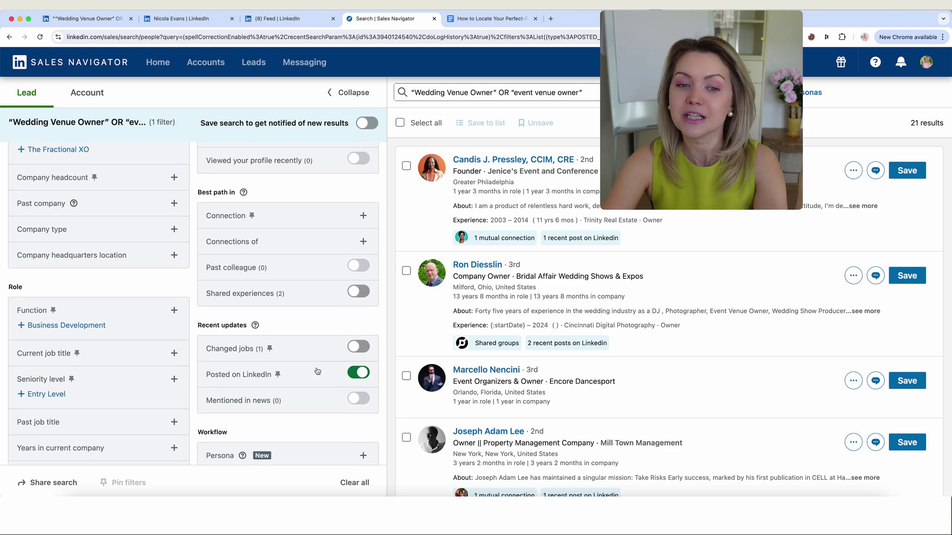
scroll(322, 362, down, 3)
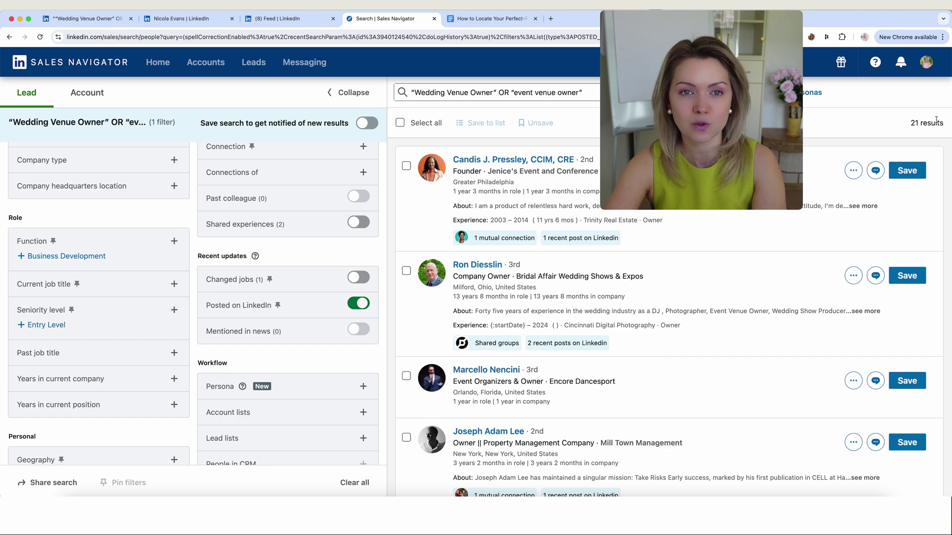
Step: Return to the LinkedIn people results and open the Belfast event venue owner's profile in a separate tab
click(86, 21)
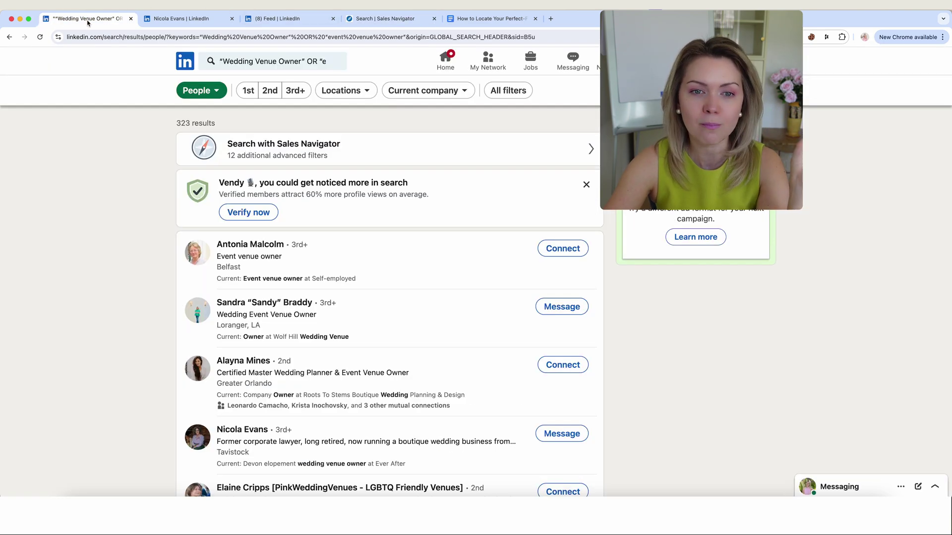
scroll(41, 181, down, 2)
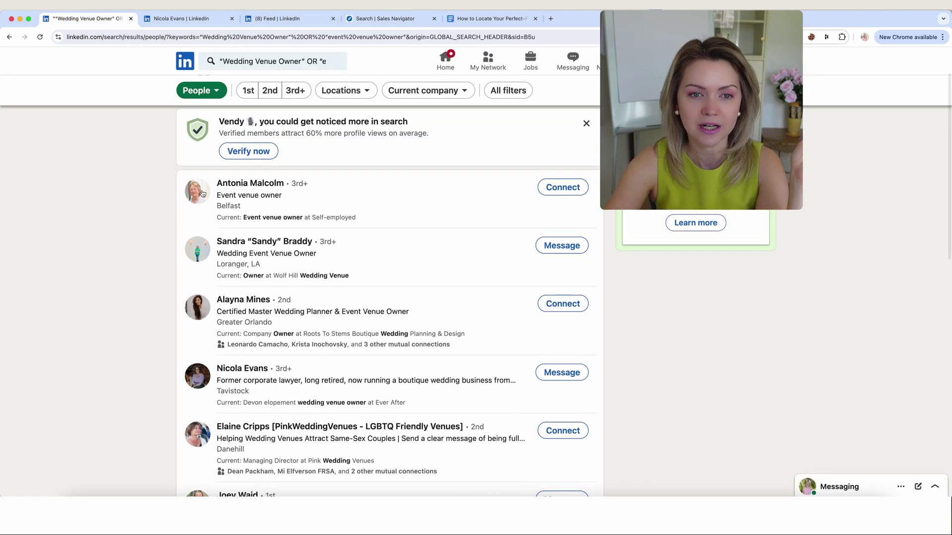
triple_click(243, 184)
right_click(242, 185)
click(265, 188)
key(ctrl+Tab)
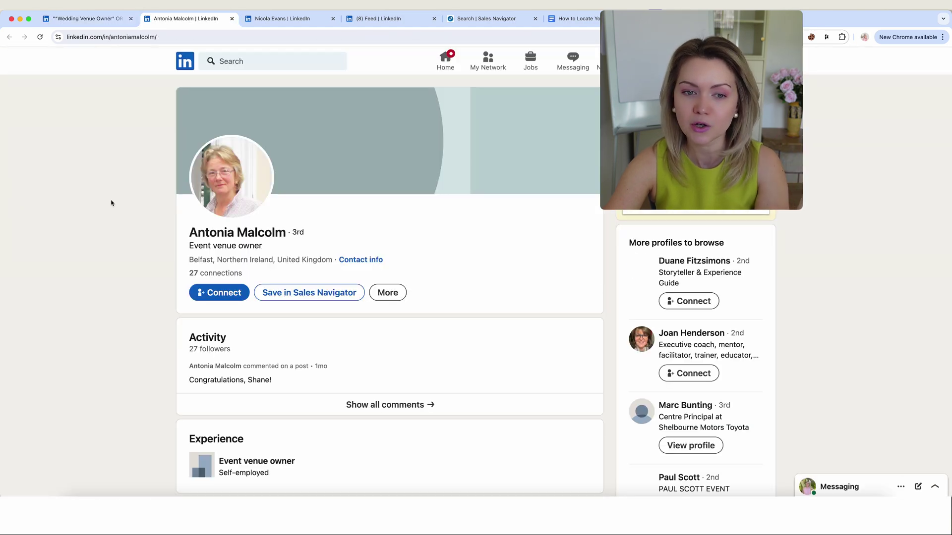
Step: Examine the Belfast venue owner's profile, focusing on the Activity section for how recently and how often they engage
scroll(110, 276, down, 3)
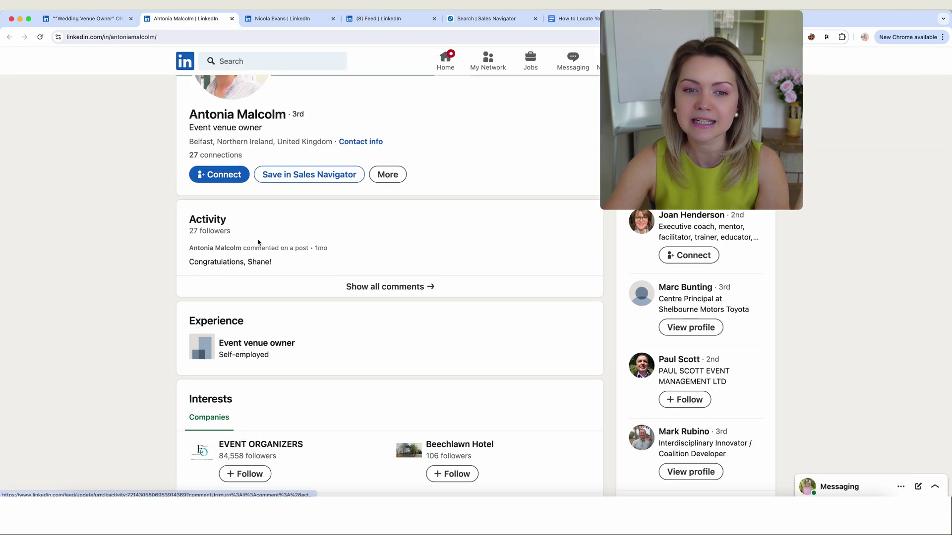
scroll(225, 313, down, 5)
scroll(225, 314, up, 8)
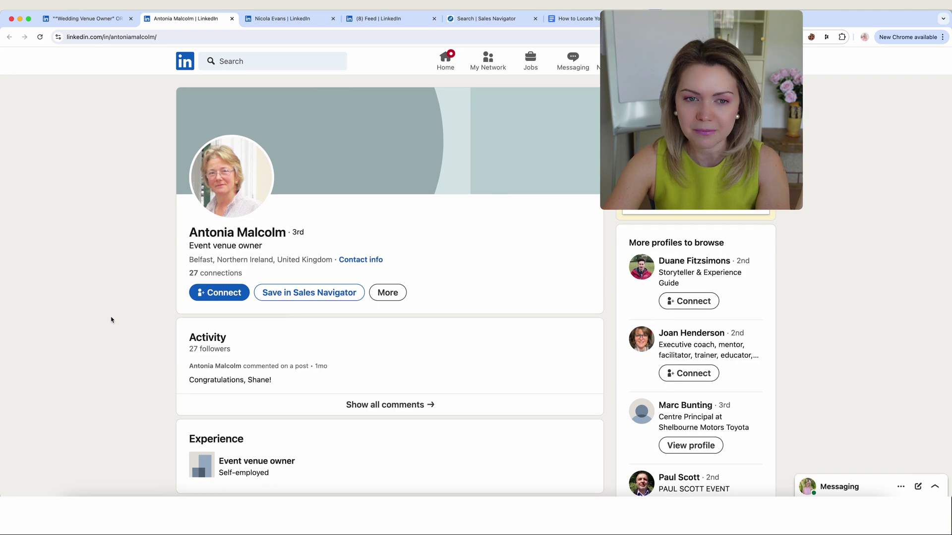
drag(187, 341, 248, 340)
click(250, 339)
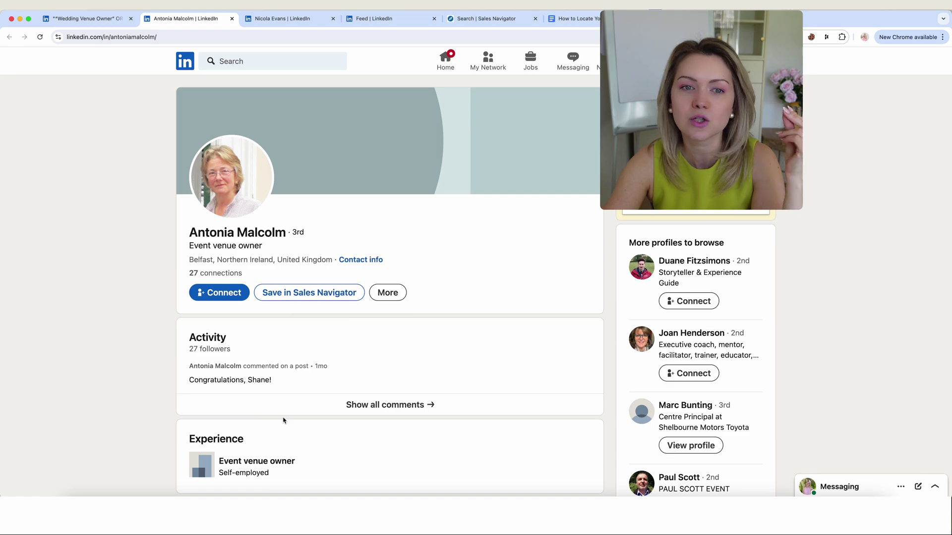
scroll(248, 383, up, 4)
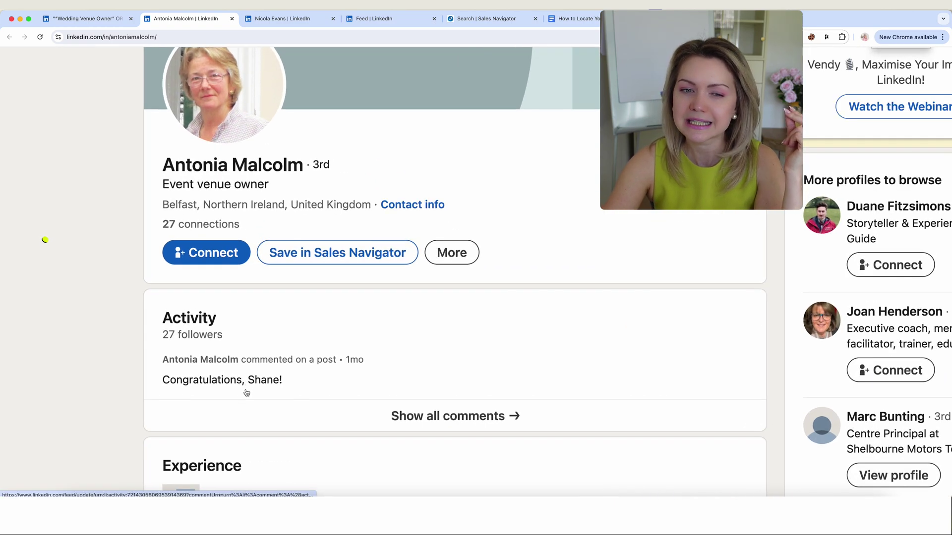
scroll(277, 394, down, 4)
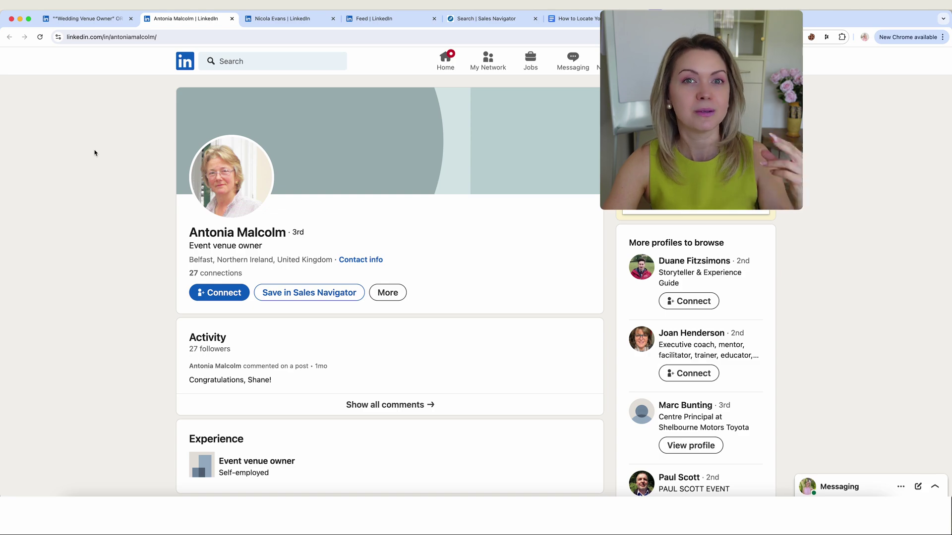
Step: From the people results, open the profiles of the Tavistock and Guilsborough wedding venue owners in separate tabs
click(99, 19)
scroll(114, 228, down, 7)
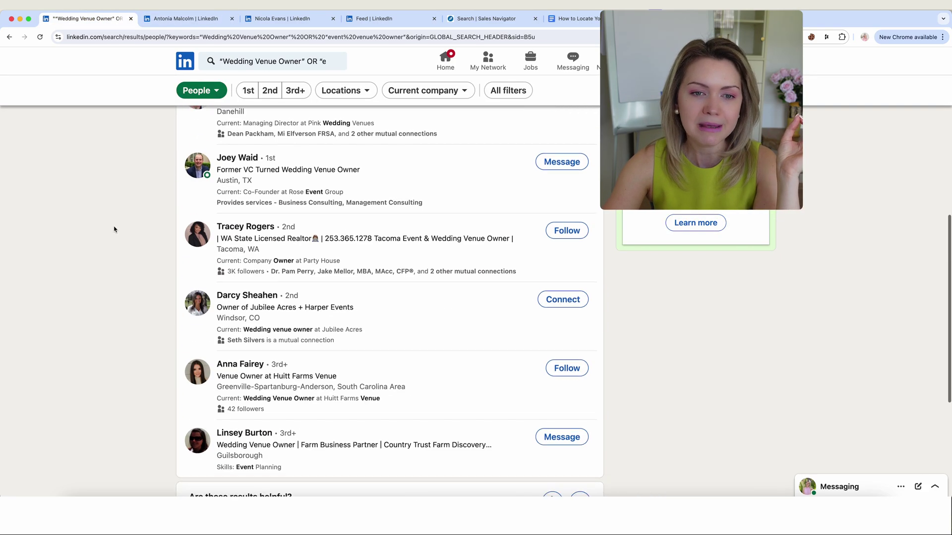
scroll(114, 229, up, 2)
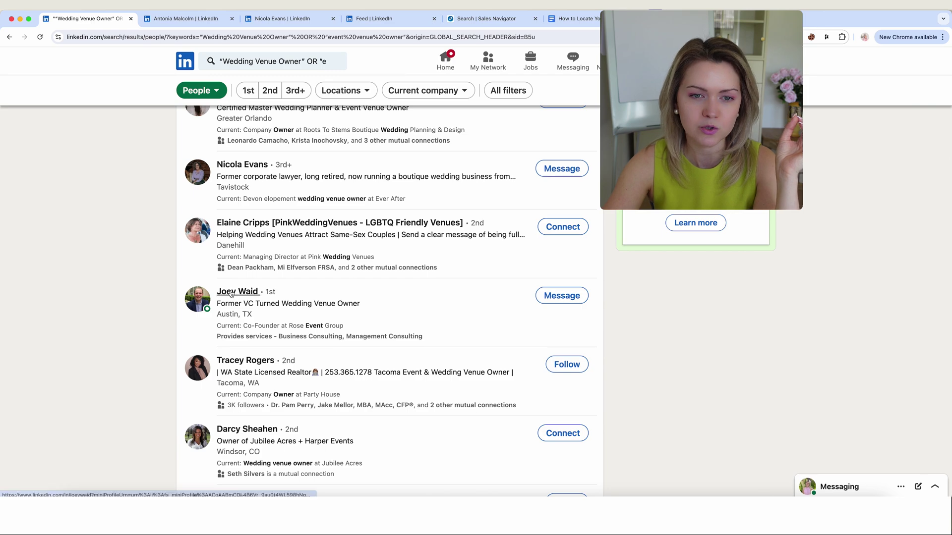
scroll(237, 302, up, 1)
right_click(241, 195)
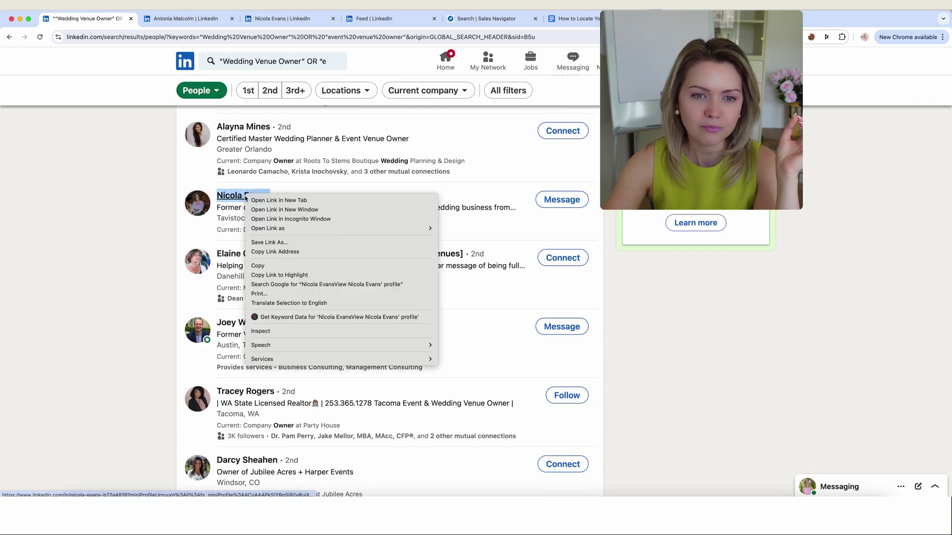
click(263, 199)
scroll(314, 265, down, 7)
right_click(235, 294)
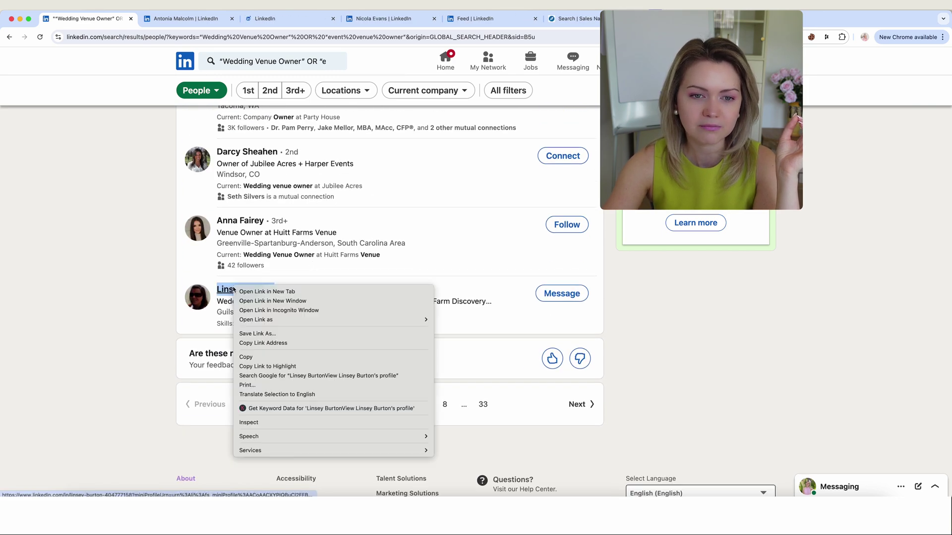
click(255, 300)
Step: Check the Activity section of the Tavistock wedding venue owner's profile for recent posts
click(182, 20)
click(260, 19)
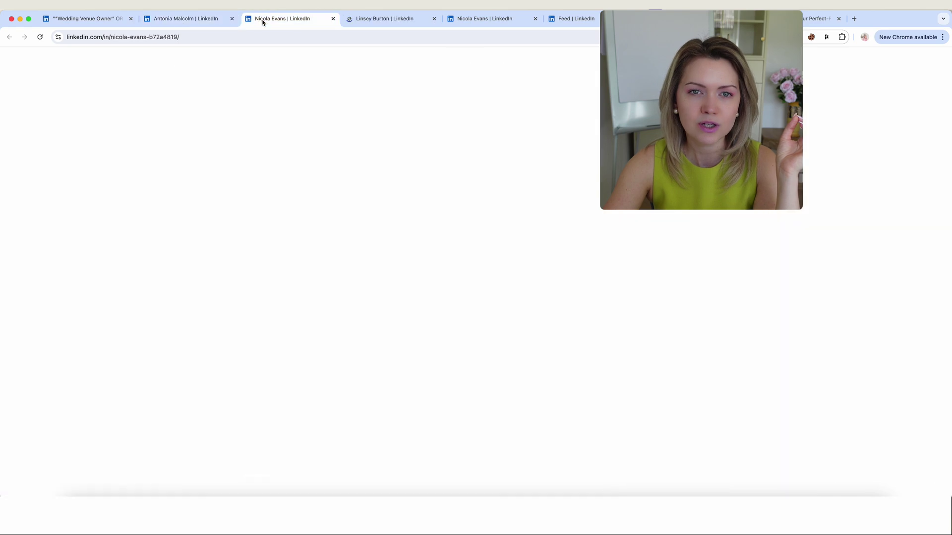
scroll(112, 223, down, 5)
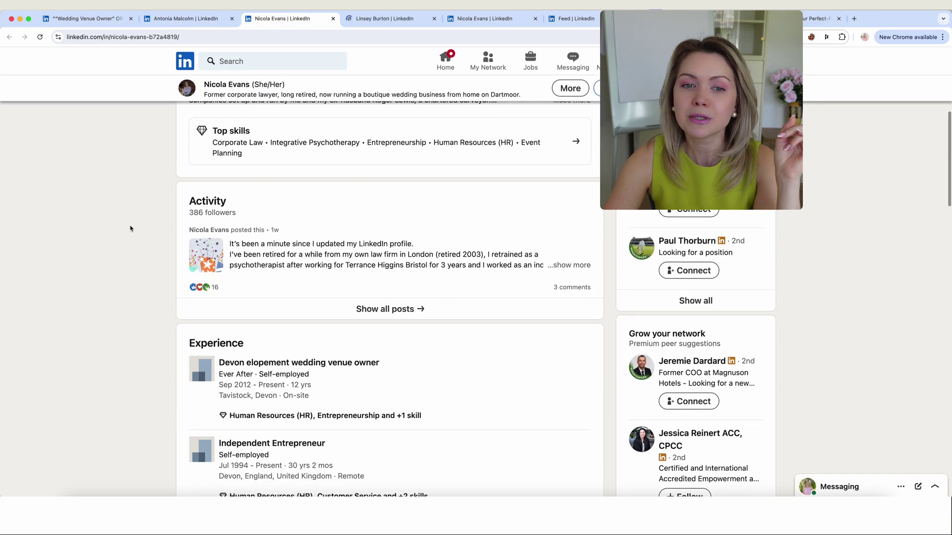
scroll(176, 252, up, 4)
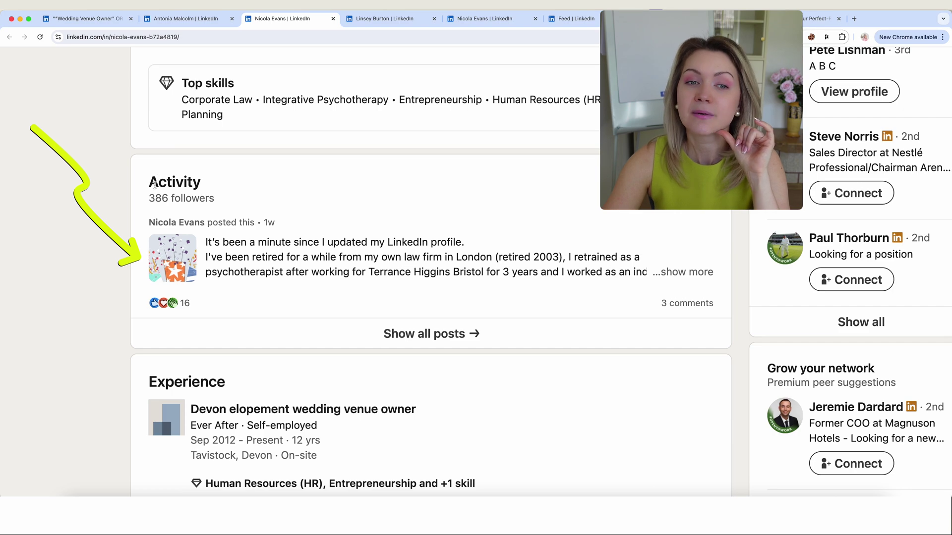
drag(154, 185, 217, 186)
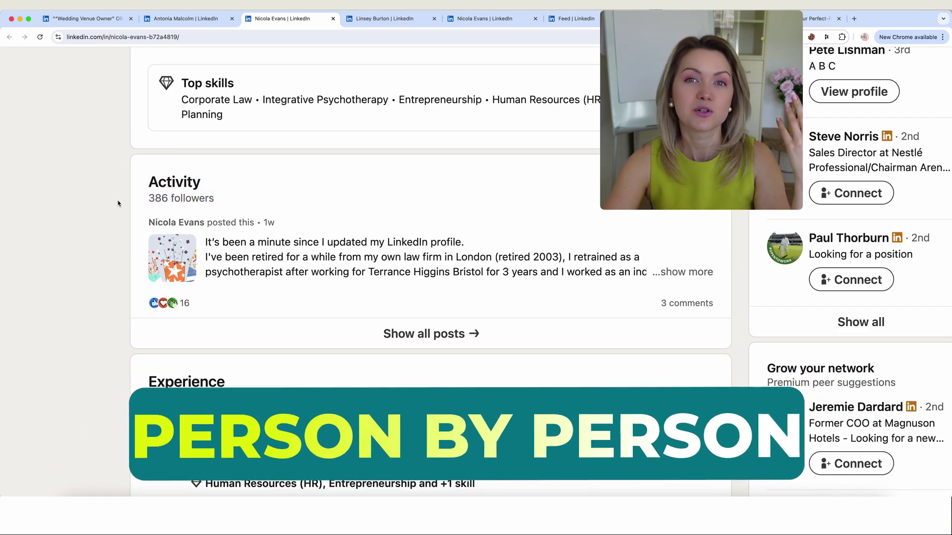
Step: Go back to the LinkedIn people results and review the total result count and the number of result pages
click(189, 21)
click(117, 21)
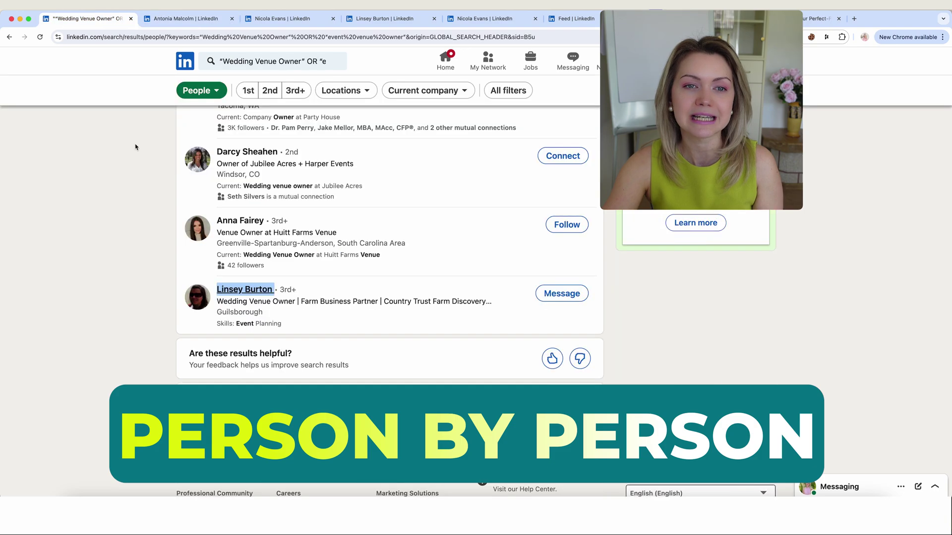
scroll(132, 144, up, 10)
drag(171, 123, 243, 124)
scroll(130, 330, down, 10)
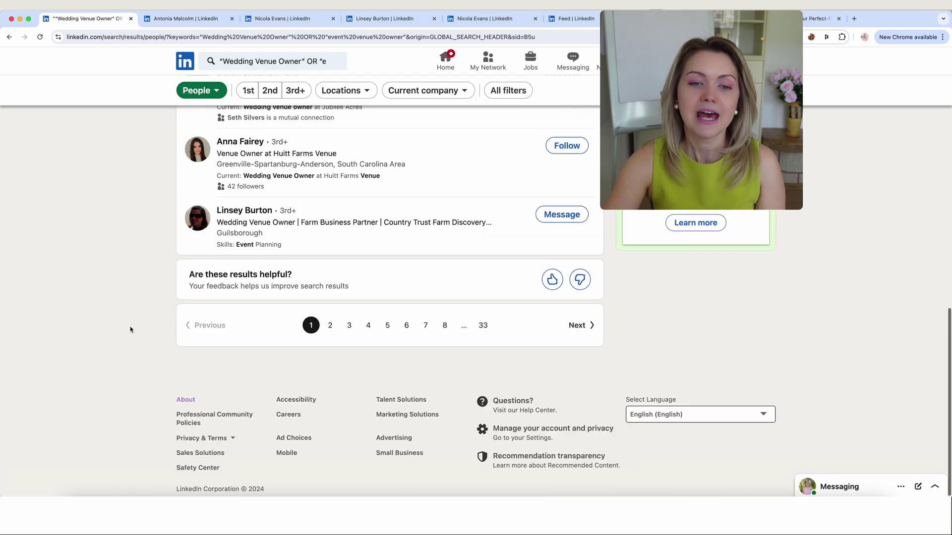
scroll(79, 367, up, 3)
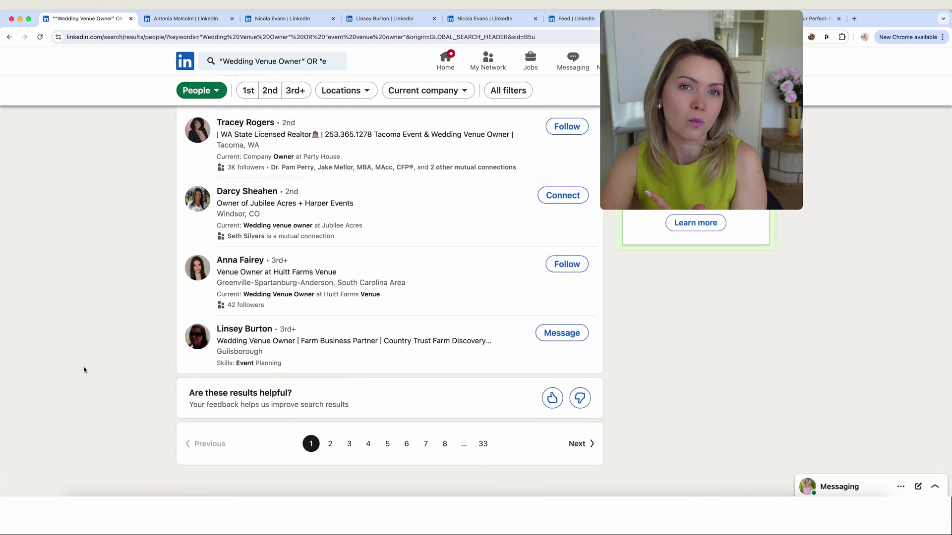
Step: Revisit the Belfast venue owner's profile, and close both that profile and the Tavistock owner's profile
click(190, 15)
scroll(177, 274, down, 1)
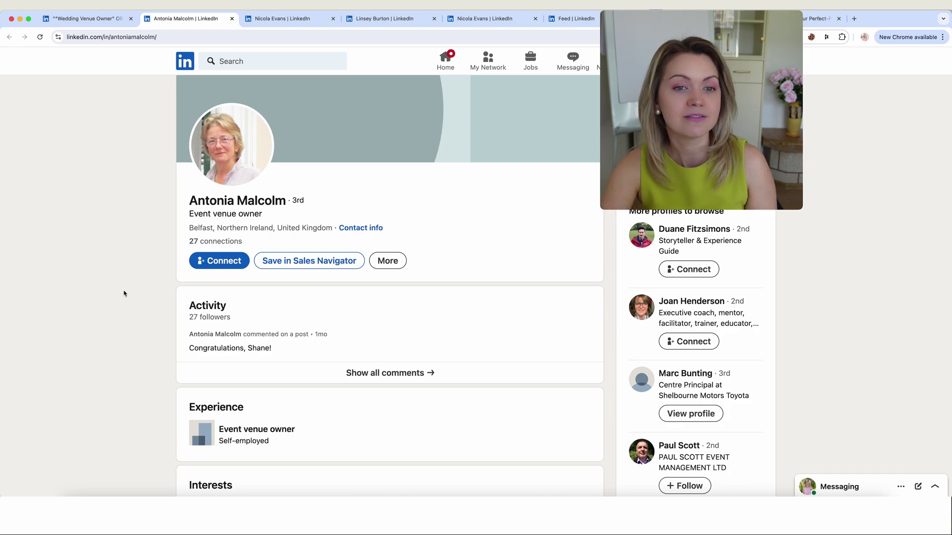
click(232, 18)
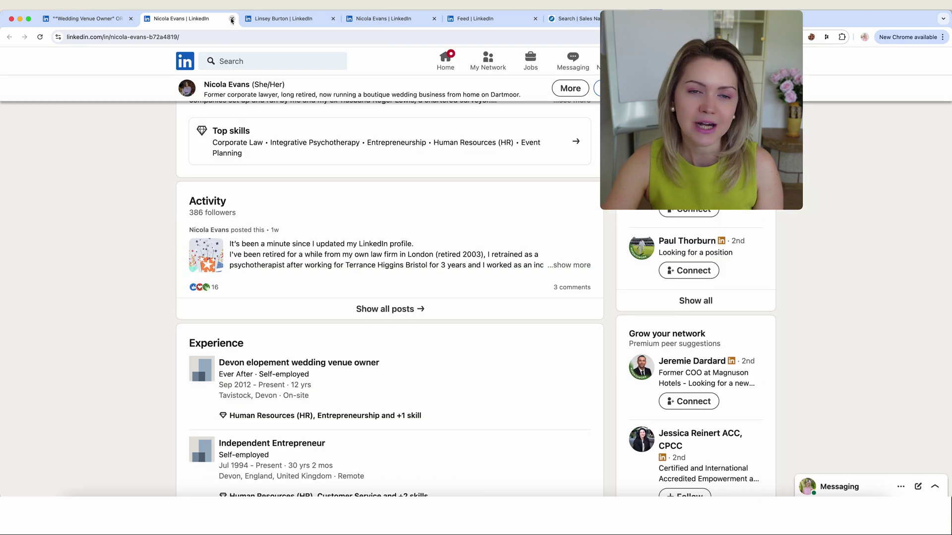
click(232, 18)
Step: Check the posting activity on the Guilsborough wedding venue owner's profile and close the profile
drag(190, 295, 288, 295)
click(141, 277)
scroll(142, 279, up, 1)
scroll(141, 278, up, 3)
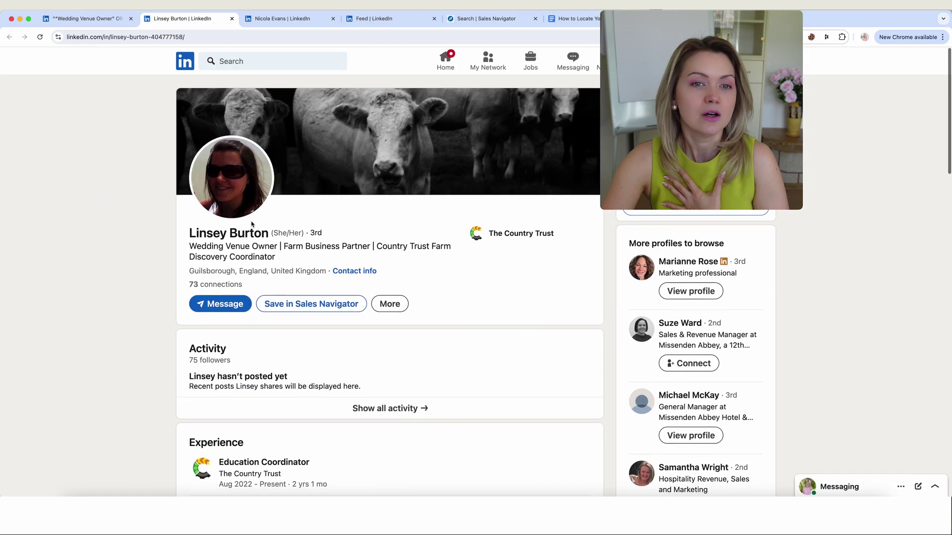
click(232, 19)
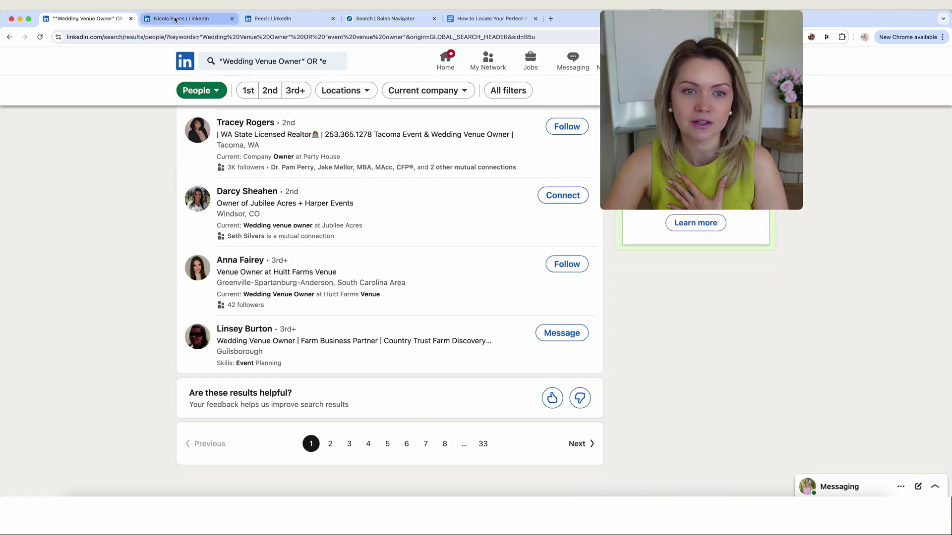
Step: Open the profile of the Jubilee Acres owner in a separate tab and check its Activity section for posts
right_click(234, 189)
click(252, 195)
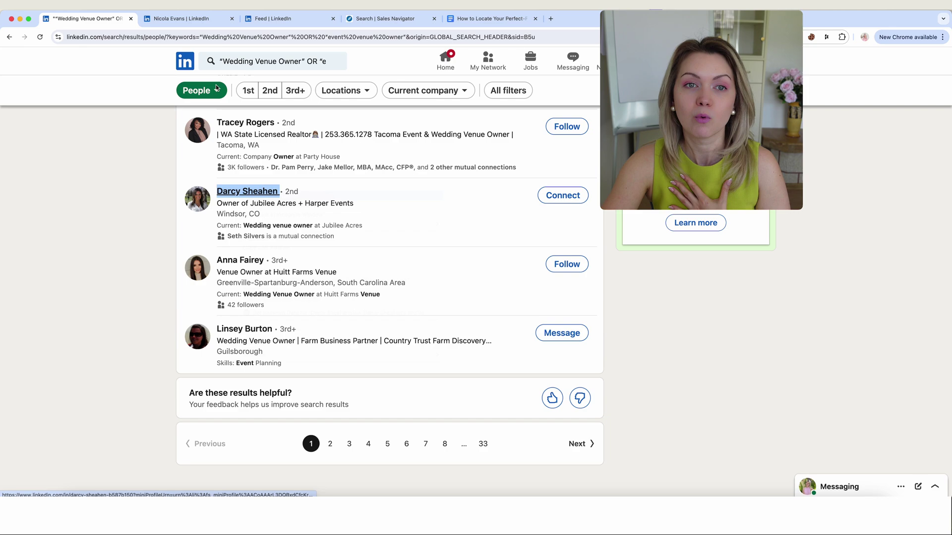
click(189, 20)
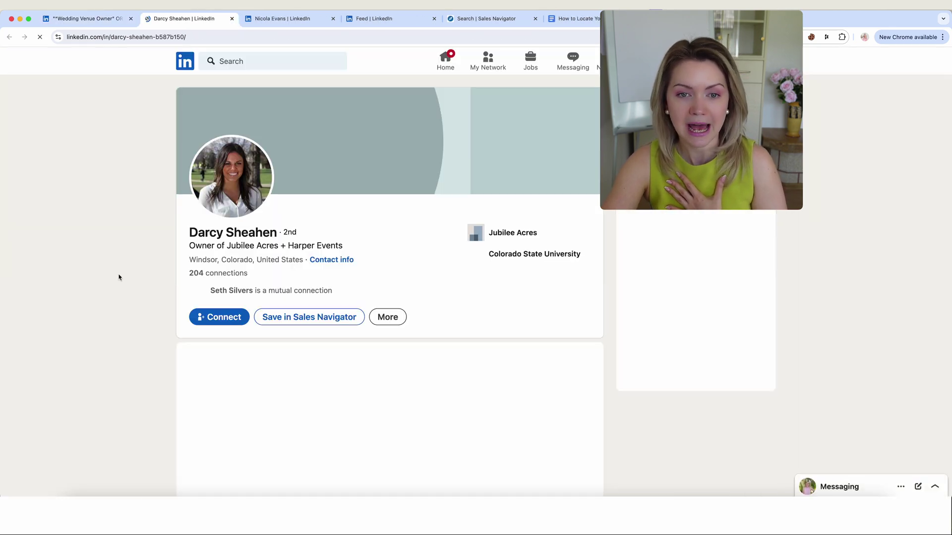
scroll(119, 276, down, 5)
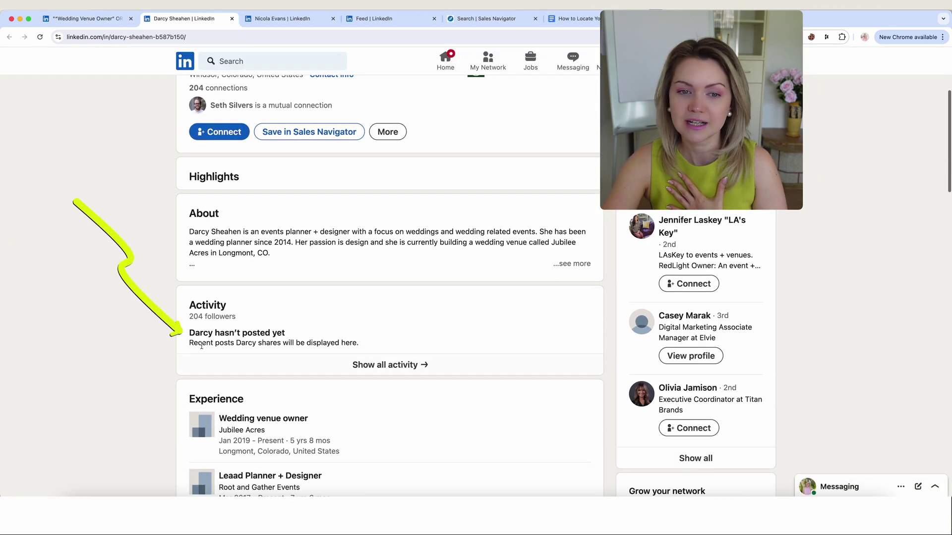
scroll(351, 278, up, 4)
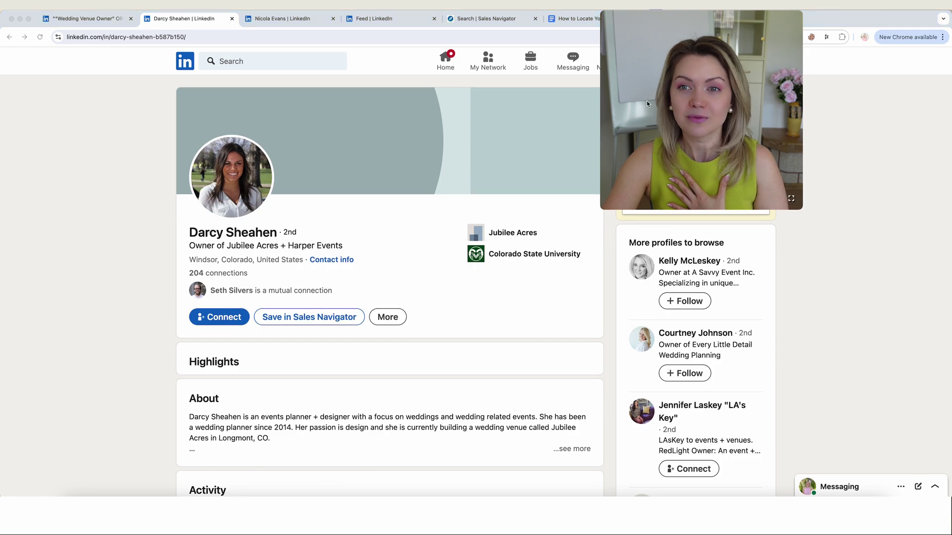
Step: Look at the LinkedIn people results from the start of the list, and return to the filtered Sales Navigator search
click(513, 19)
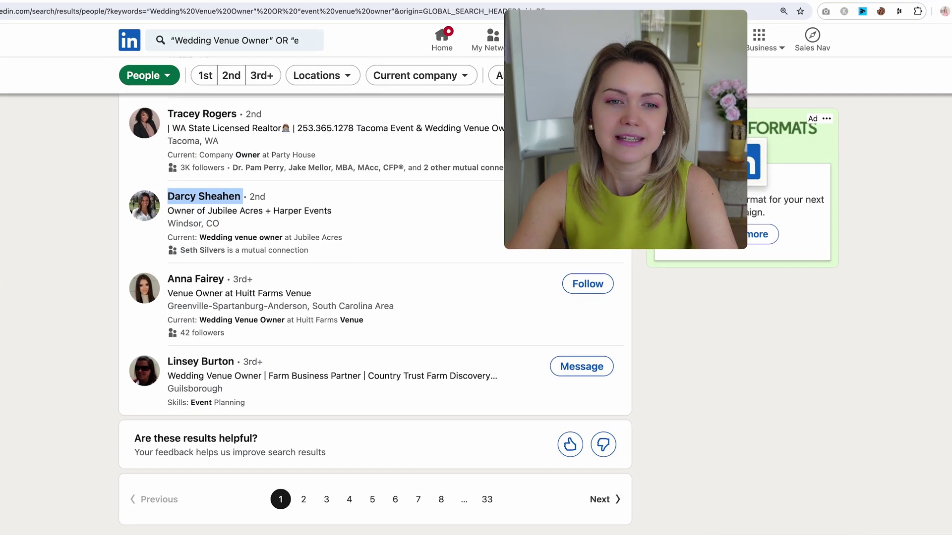
scroll(97, 287, up, 20)
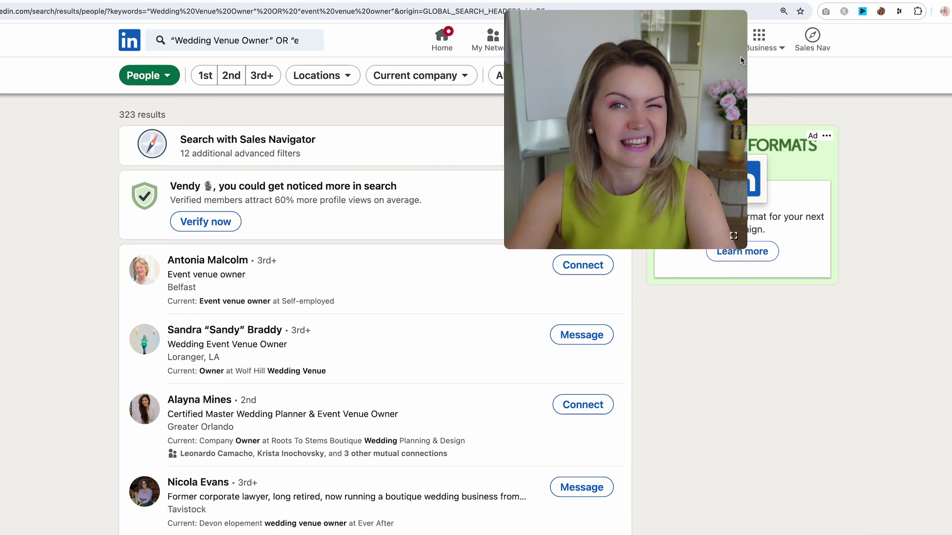
drag(680, 69, 824, 150)
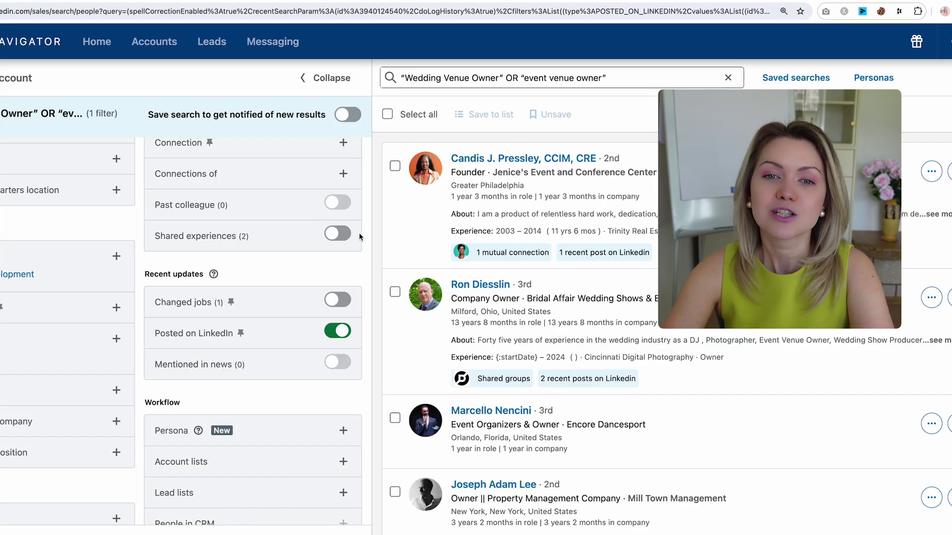
Step: Look through the size ranges of the Company headcount filter and close it without choosing any
scroll(333, 328, up, 5)
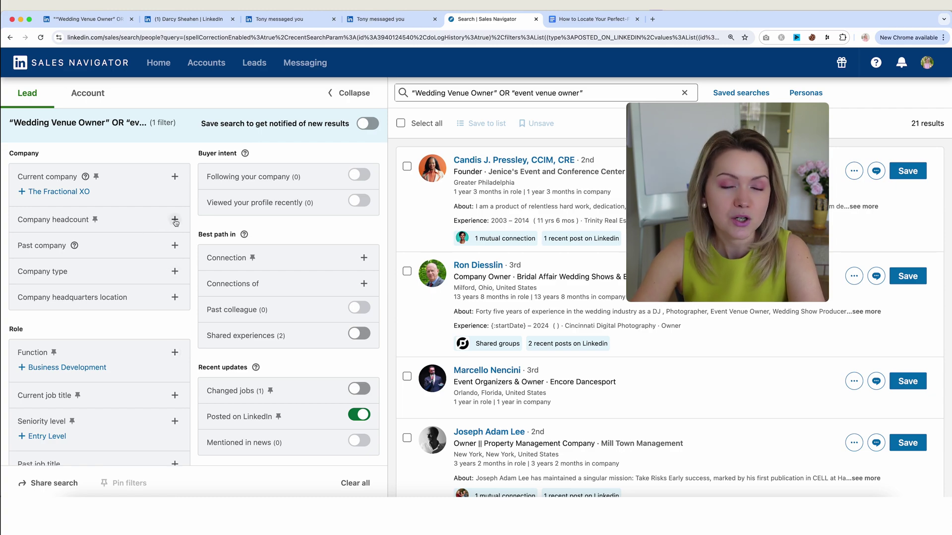
click(129, 226)
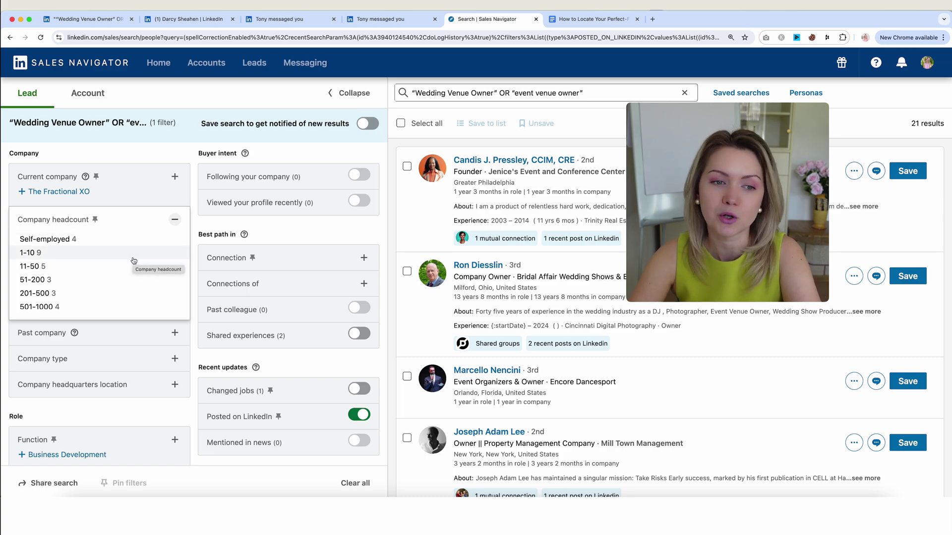
scroll(110, 287, down, 1)
scroll(113, 278, down, 1)
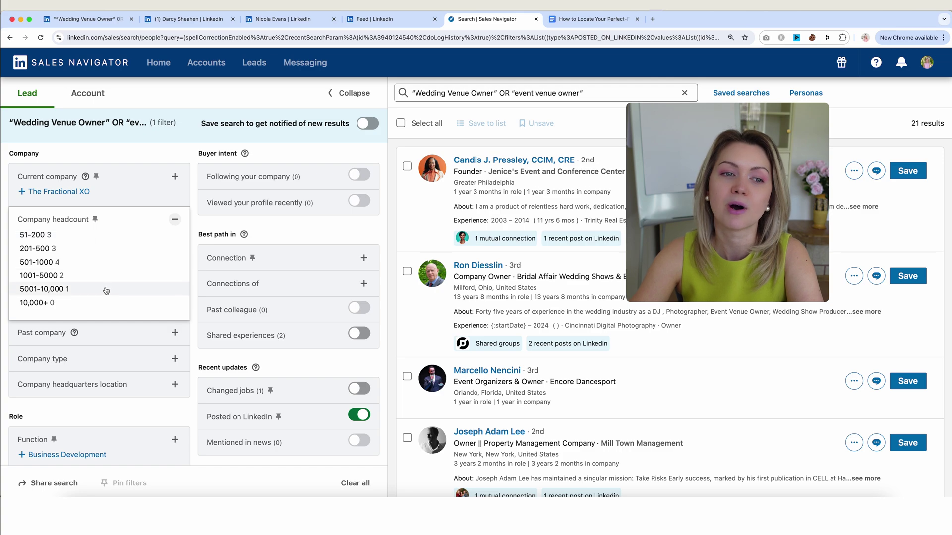
click(174, 220)
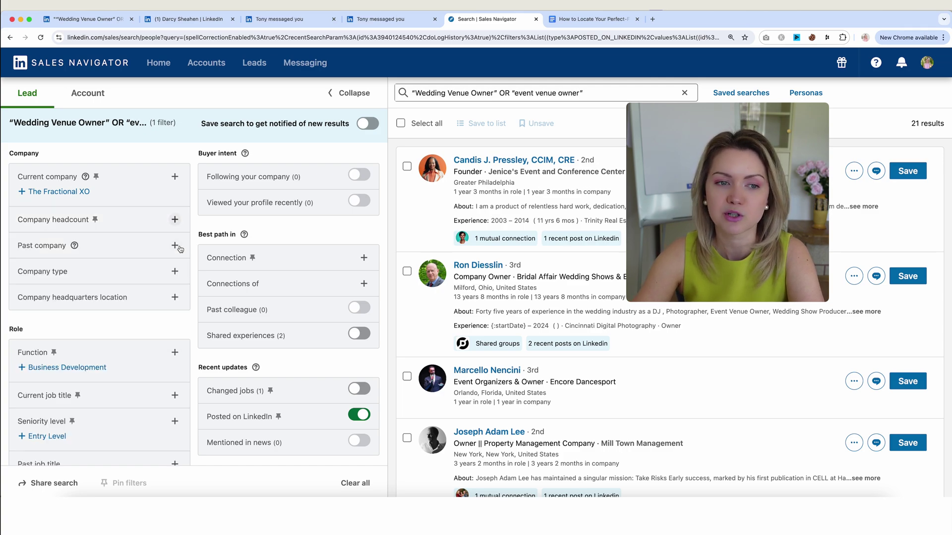
Step: Look through the options of the Company type filter and close it without choosing any
scroll(178, 246, down, 2)
click(175, 219)
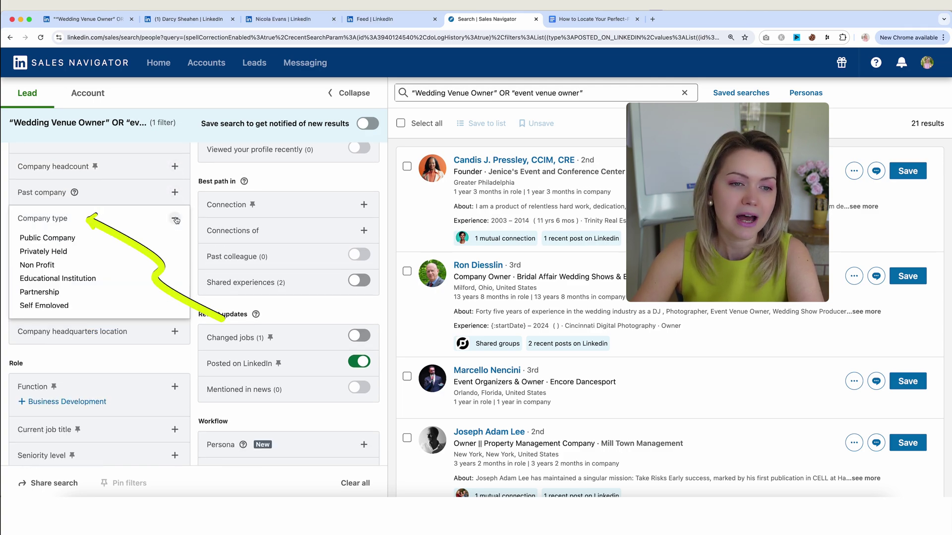
click(176, 219)
Step: Restrict the lead search to Texas, United States with the Geography filter
scroll(122, 256, down, 10)
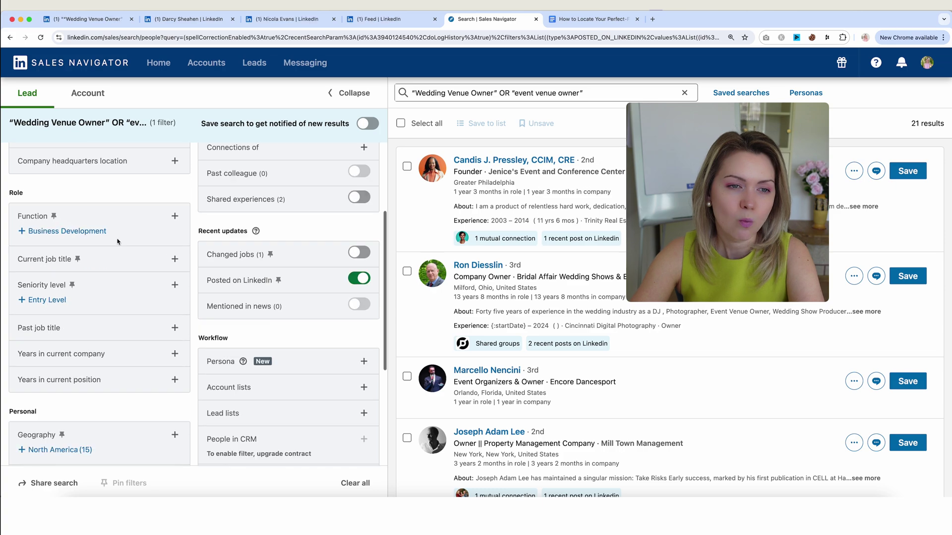
click(177, 248)
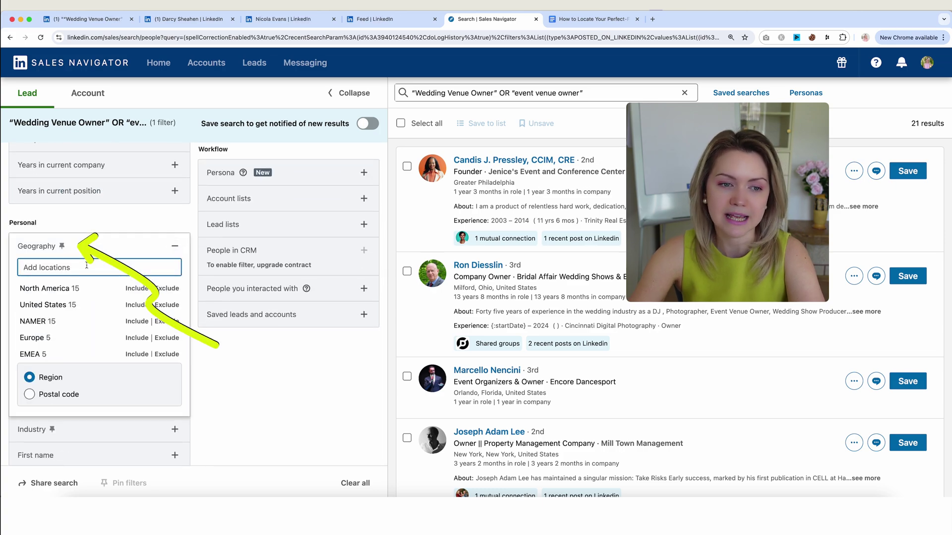
text(texas)
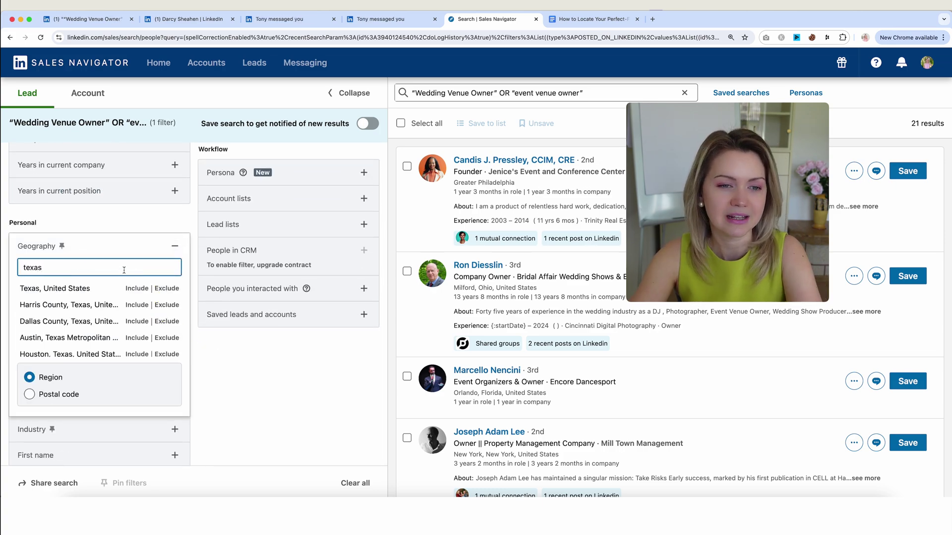
key(Return)
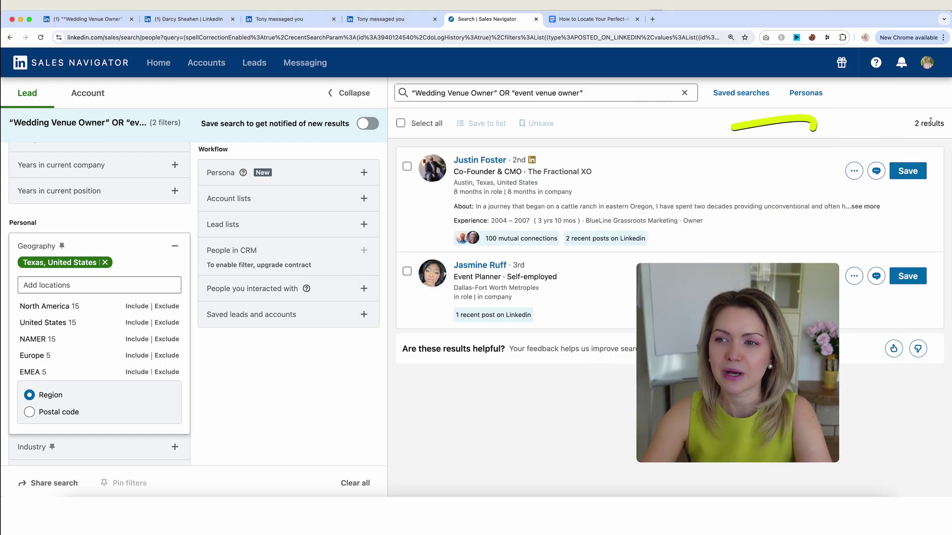
drag(945, 124, 913, 124)
click(913, 125)
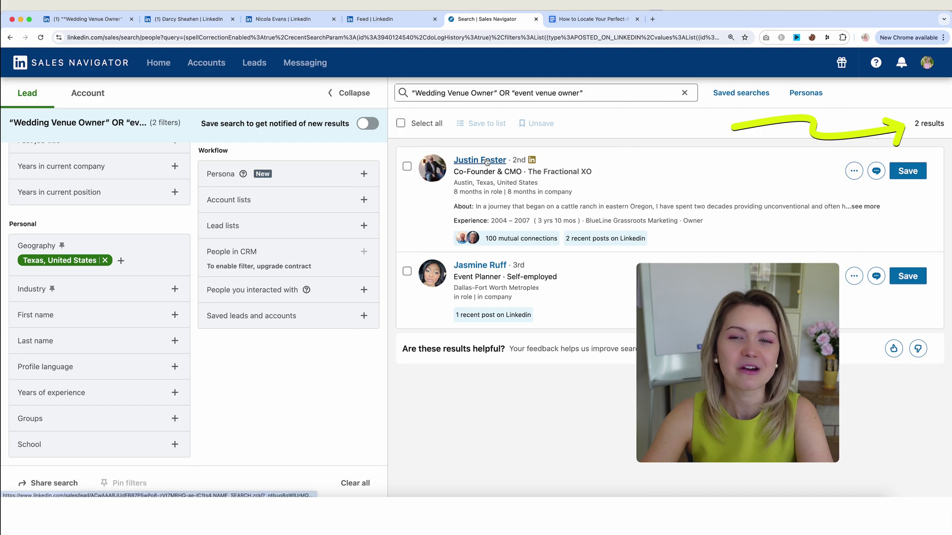
scroll(281, 299, up, 3)
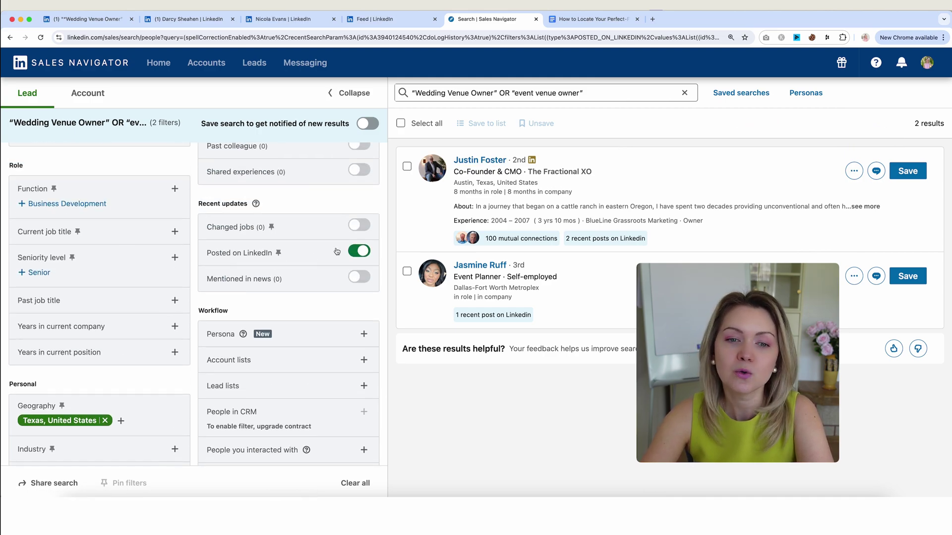
Step: In the Google Docs document, append the exclusion NOT (consultant OR stylist) to the long co-founder and wedding venue Boolean string
click(585, 19)
scroll(272, 214, down, 5)
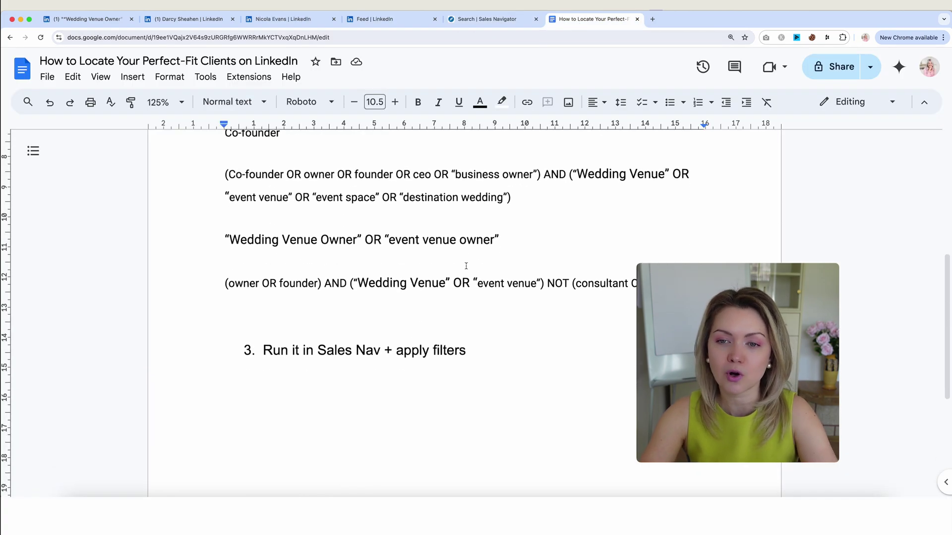
scroll(471, 245, down, 1)
drag(679, 233, 547, 229)
scroll(547, 230, up, 4)
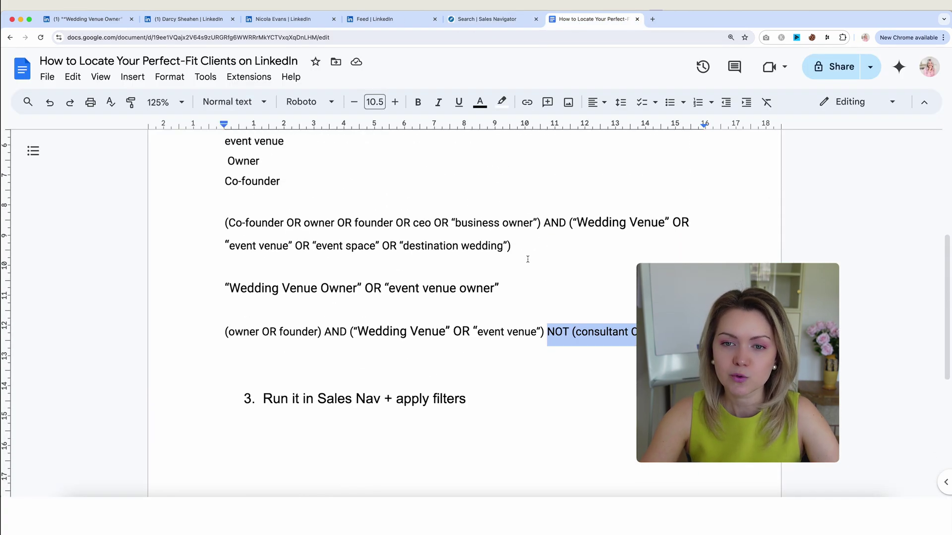
click(527, 248)
scroll(606, 227, down, 2)
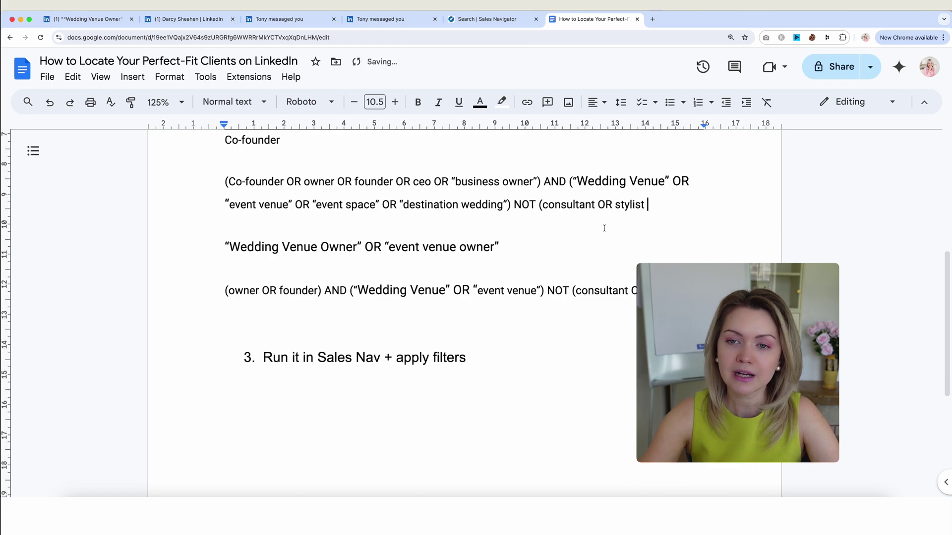
drag(322, 208, 459, 207)
click(470, 207)
click(647, 208)
text())
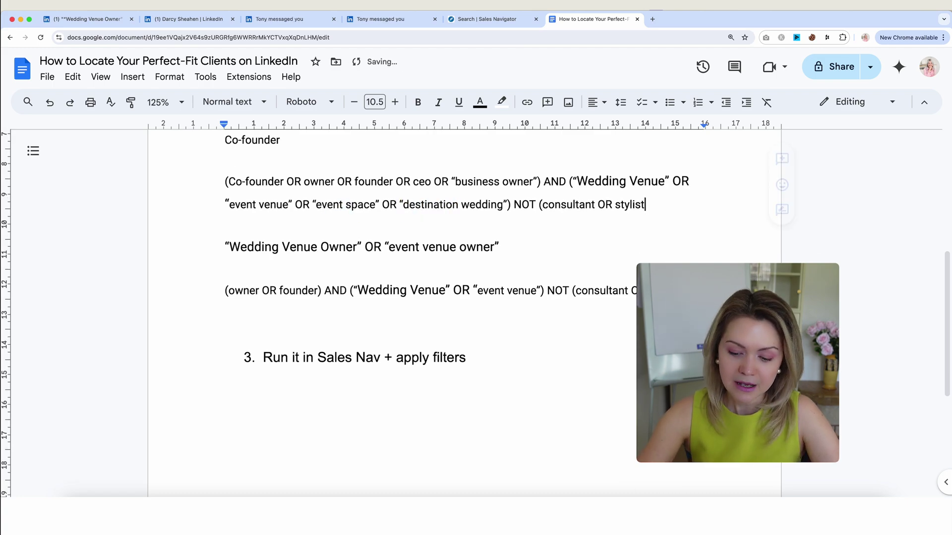
Step: Copy the extended co-founder Boolean string and run it in Sales Navigator in place of the "Wedding Venue Owner" keywords
double_click(670, 210)
drag(670, 210, 232, 171)
click(497, 19)
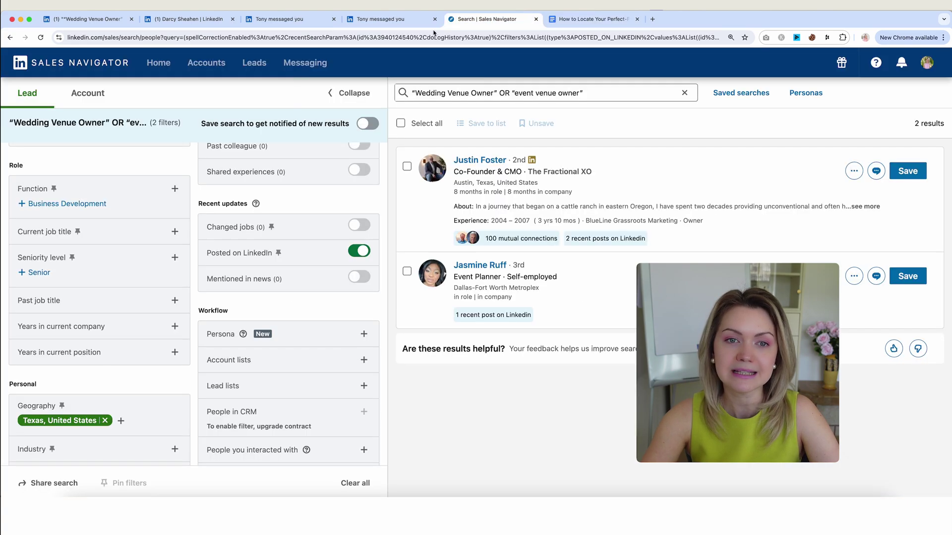
triple_click(494, 89)
key(ctrl+v)
key(Return)
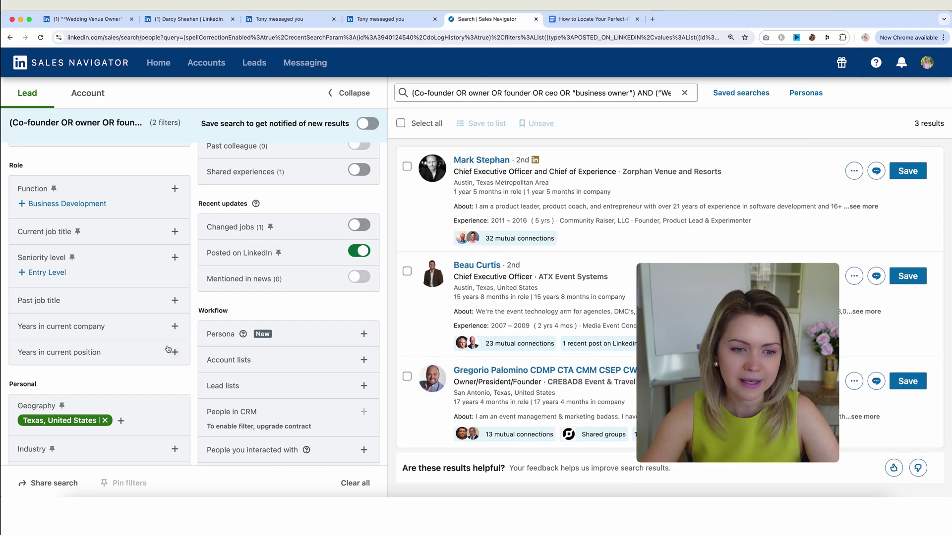
Step: Remove the Texas, United States geography filter and look over the widened lead list
scroll(62, 274, down, 3)
click(62, 274)
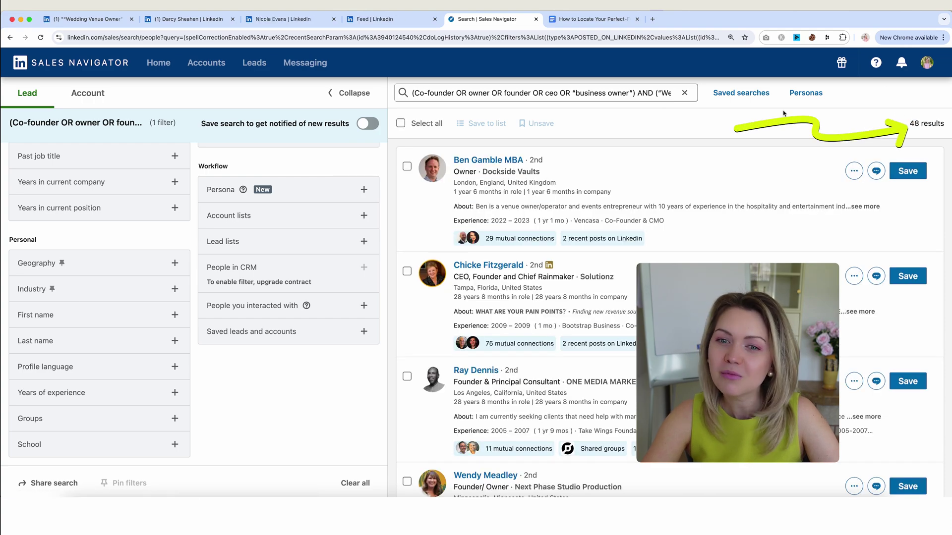
scroll(238, 229, up, 3)
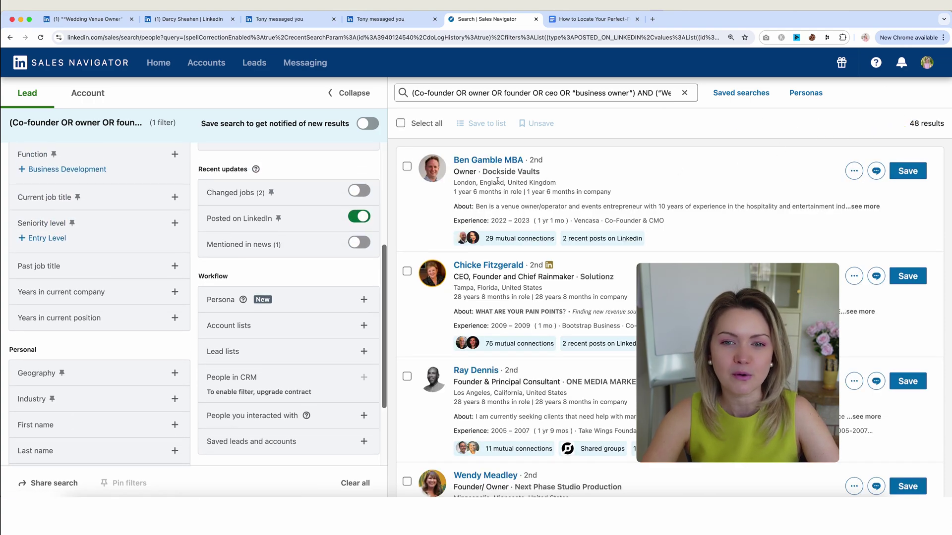
scroll(252, 307, down, 3)
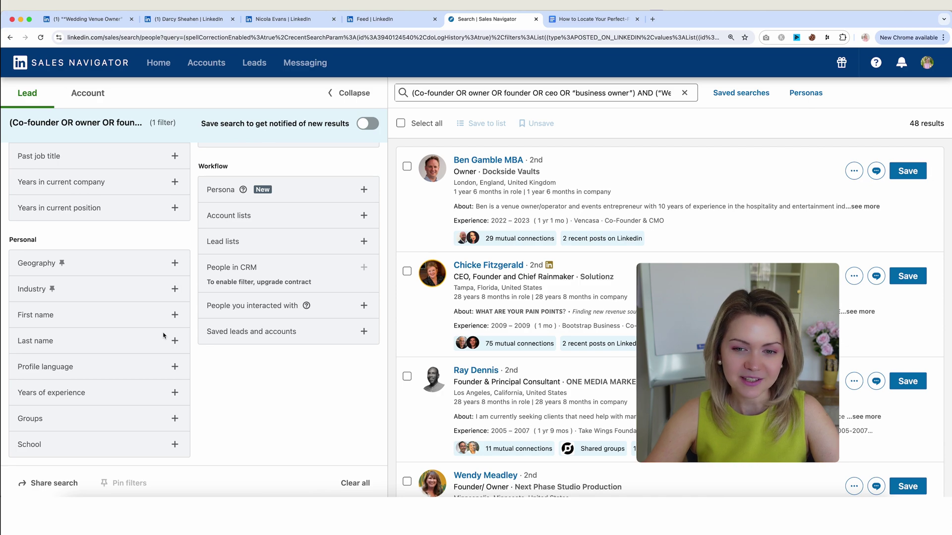
scroll(455, 351, down, 5)
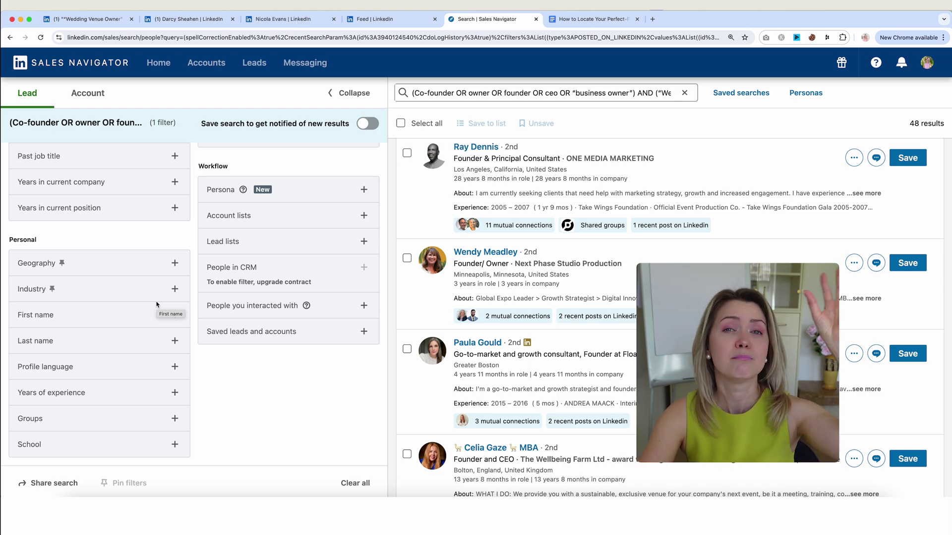
Step: Look through the ranges of the Years in current position filter and close it without choosing any
scroll(233, 290, up, 10)
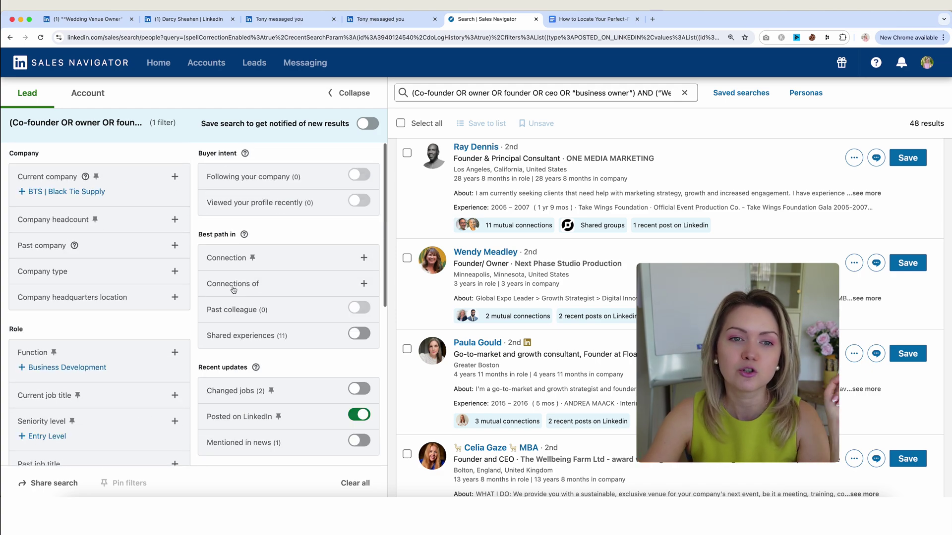
scroll(304, 284, down, 5)
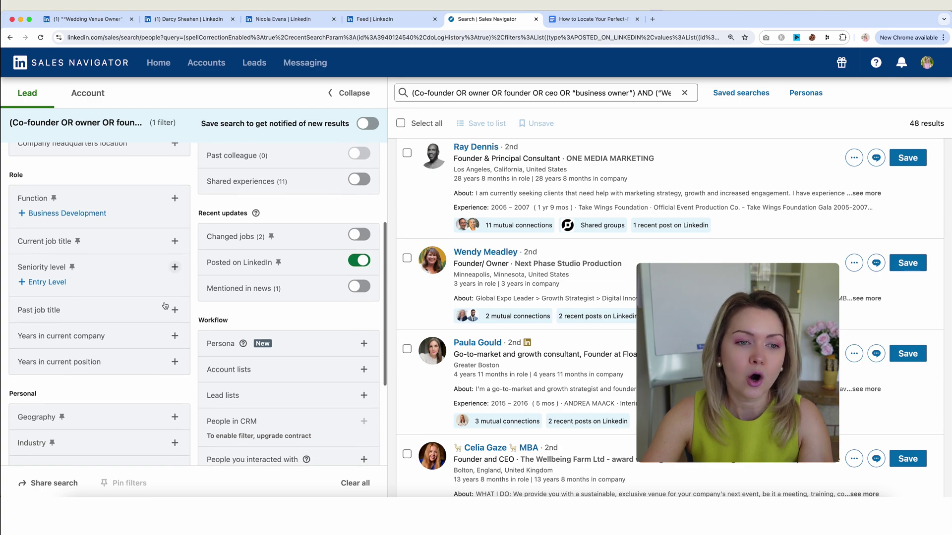
click(174, 361)
scroll(128, 347, down, 3)
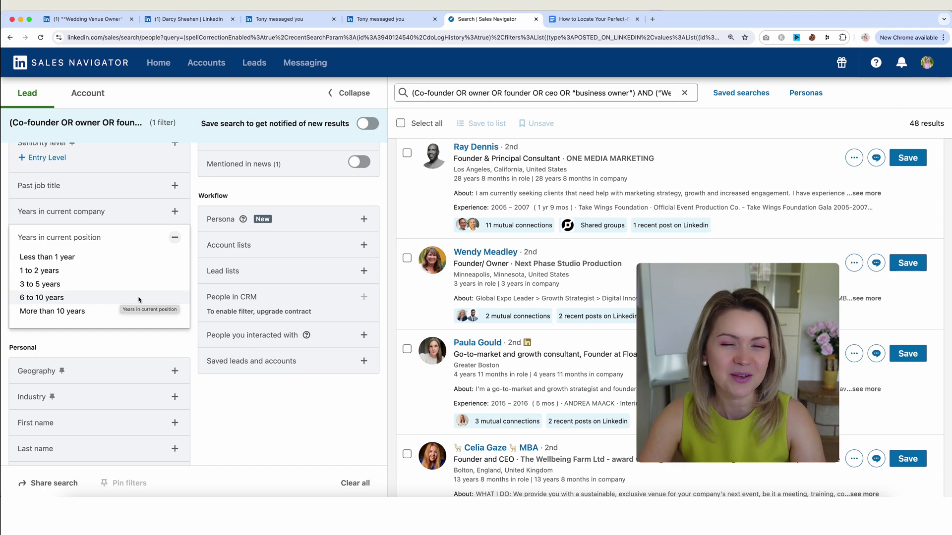
click(175, 237)
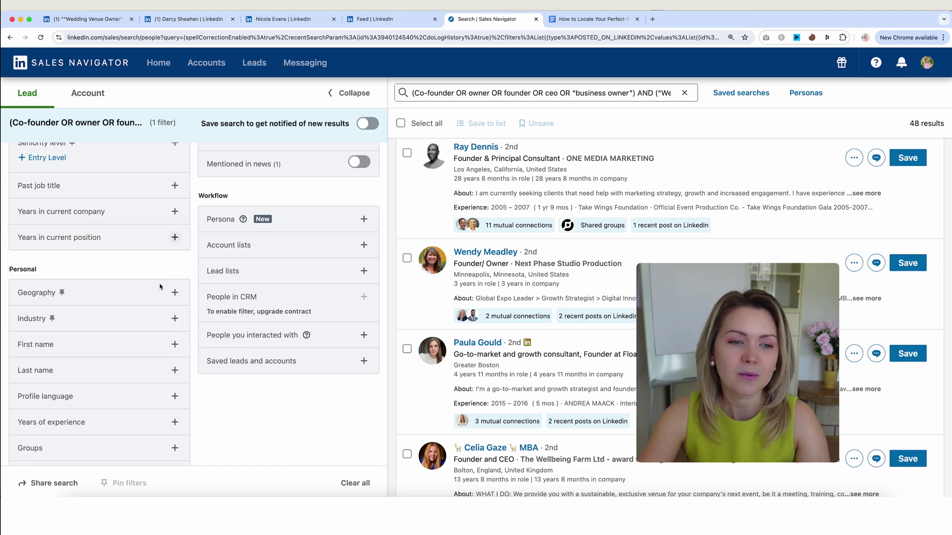
Step: Save the current lead search to get notified of new results
scroll(160, 288, down, 1)
scroll(182, 374, up, 5)
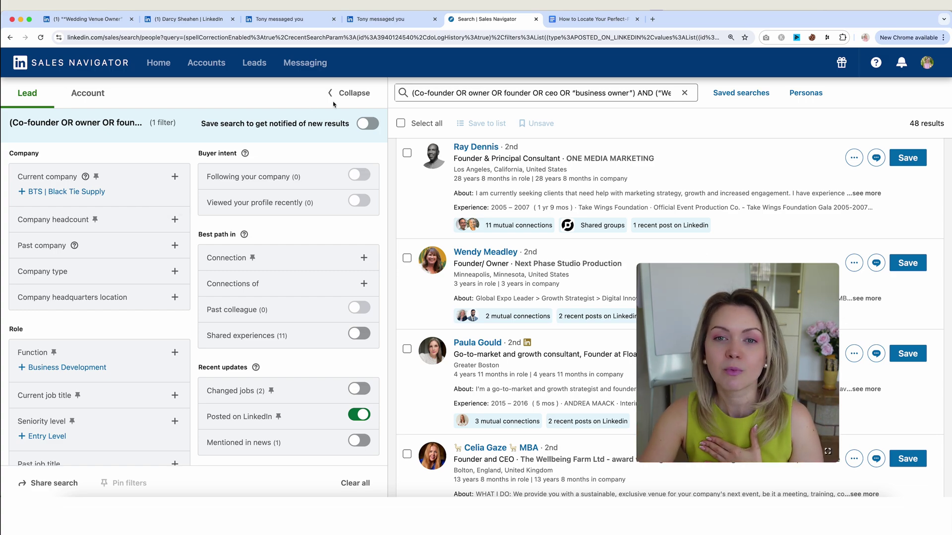
click(356, 124)
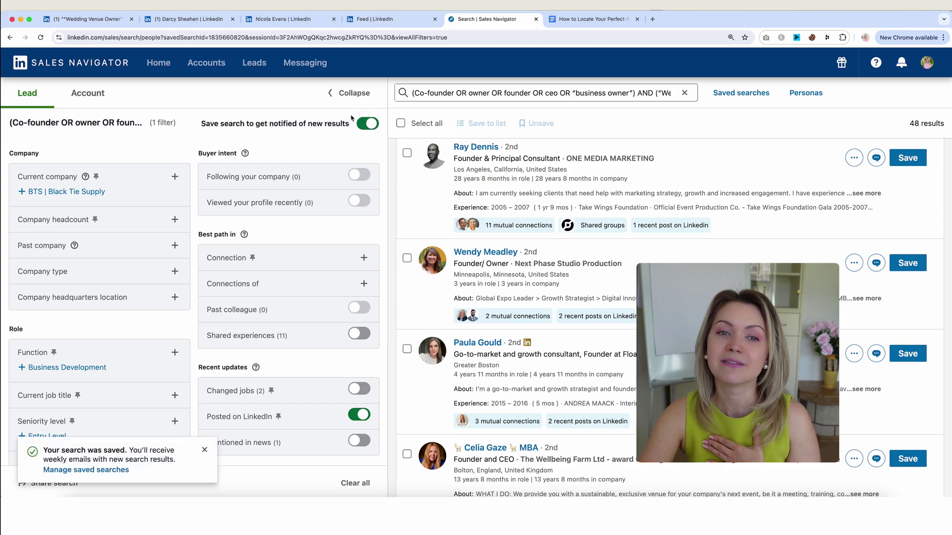
Step: Open the saved searches from the Sales Navigator home page and rename the new lead search to Wedding Venues
click(59, 64)
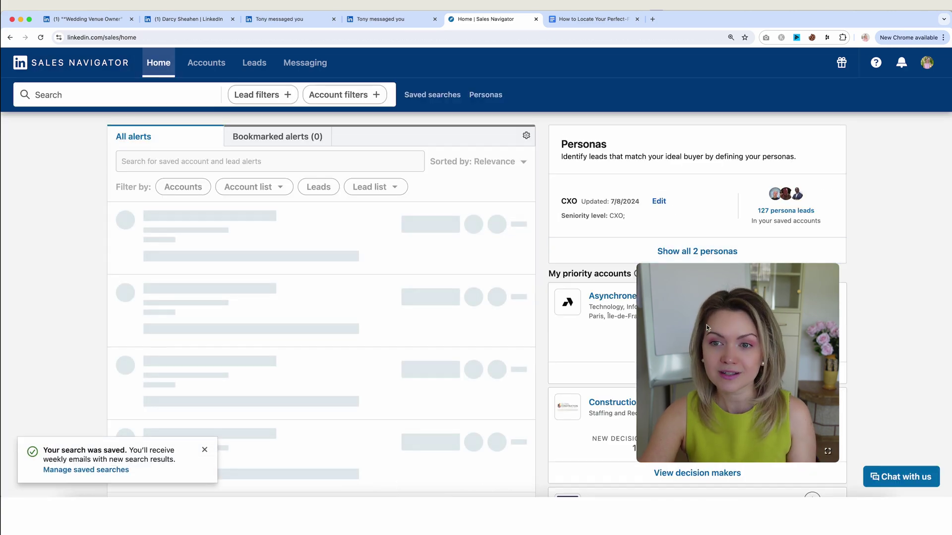
drag(716, 278, 244, 174)
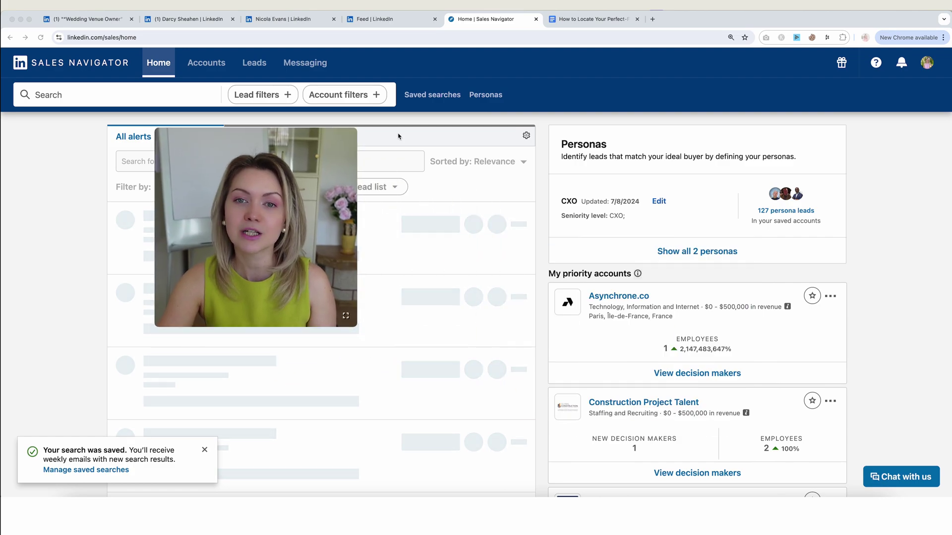
click(434, 95)
click(894, 136)
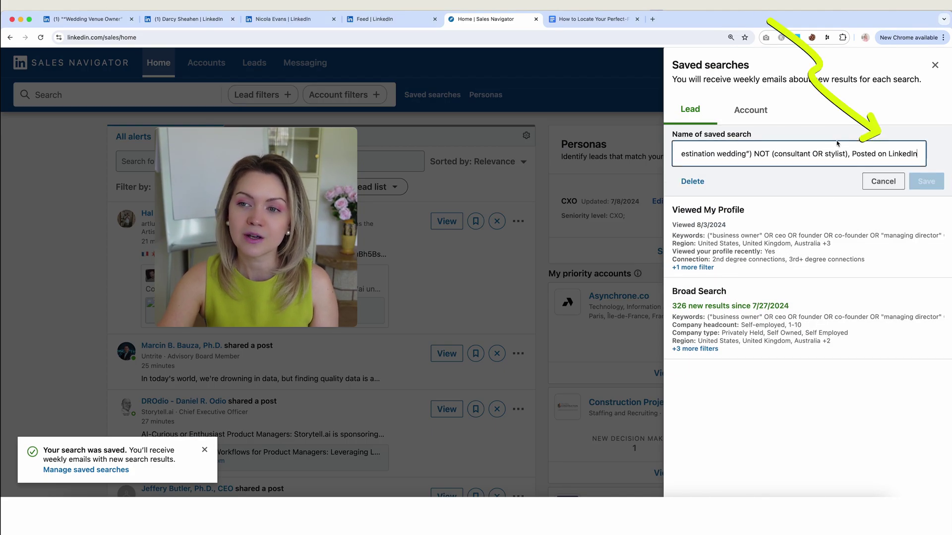
key(super+a)
text(Weddin)
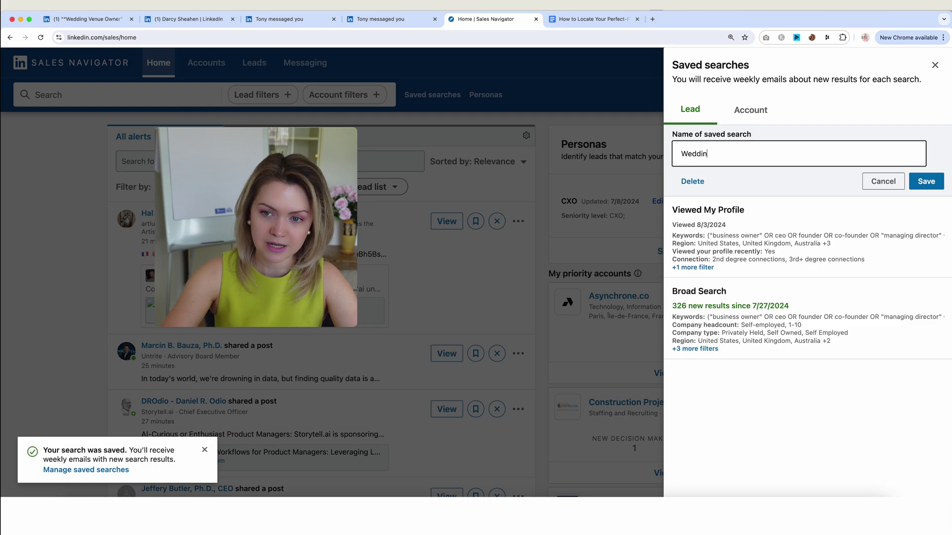
text(g Venues)
click(925, 181)
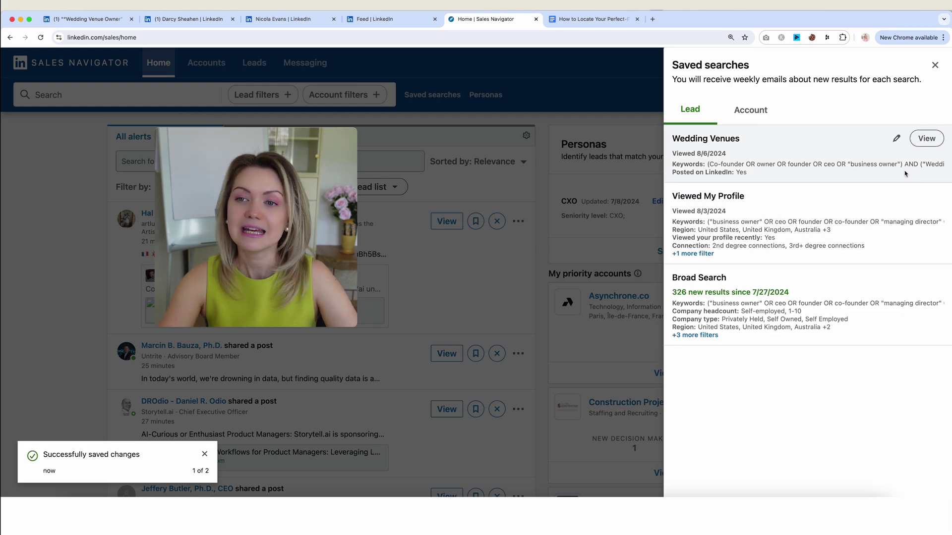
Step: Open the results of the Wedding Venues saved search and dismiss the notifications
click(700, 141)
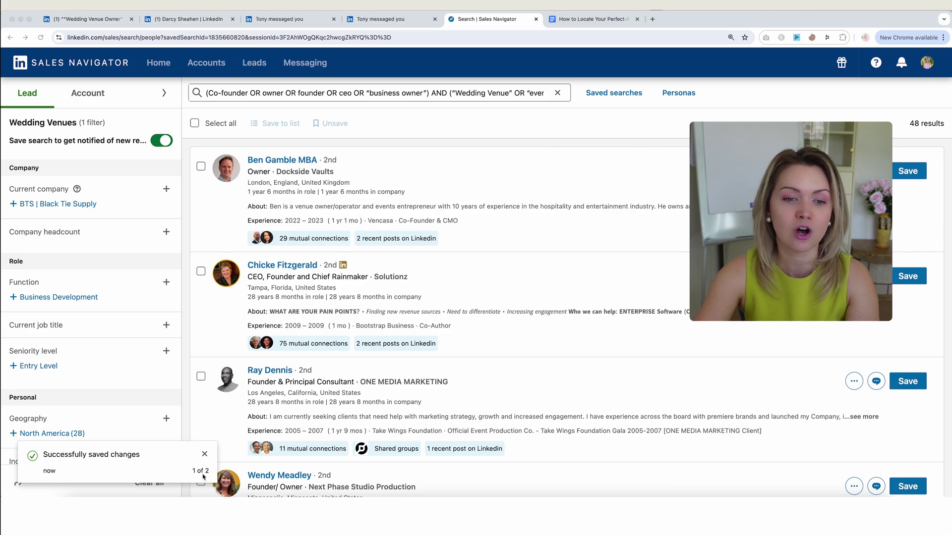
click(204, 455)
click(204, 449)
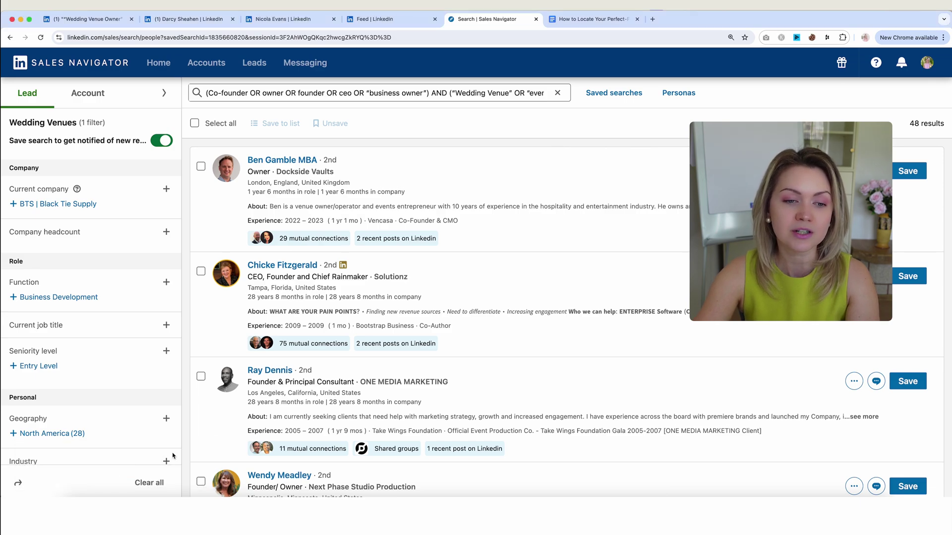
scroll(59, 470, down, 5)
Step: Send the Dockside Vaults owner a connection invitation without a personal message, keeping Save as lead enabled
scroll(59, 446, up, 5)
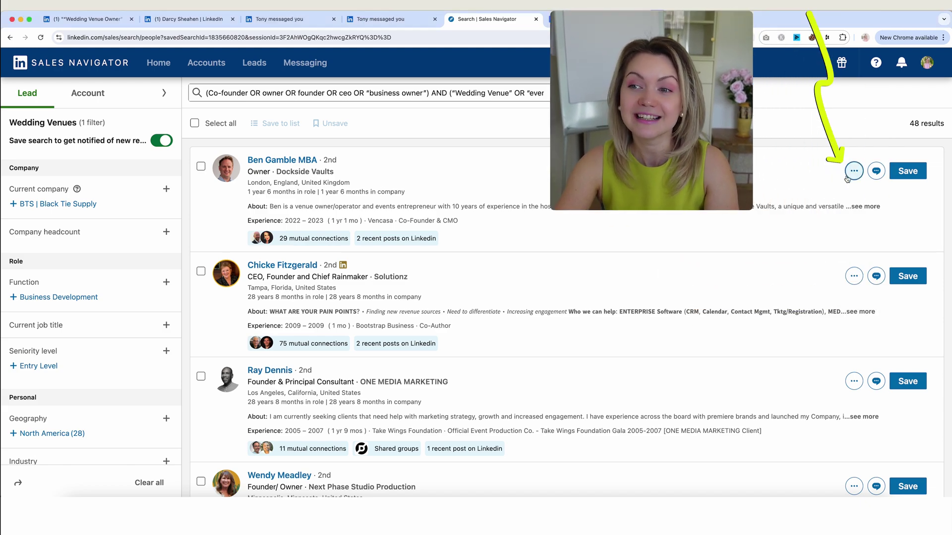
click(848, 206)
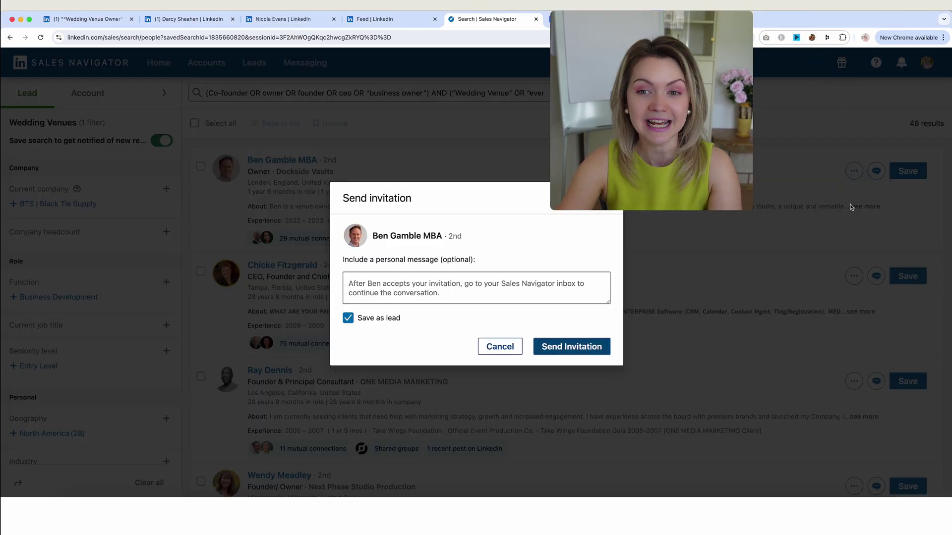
click(578, 346)
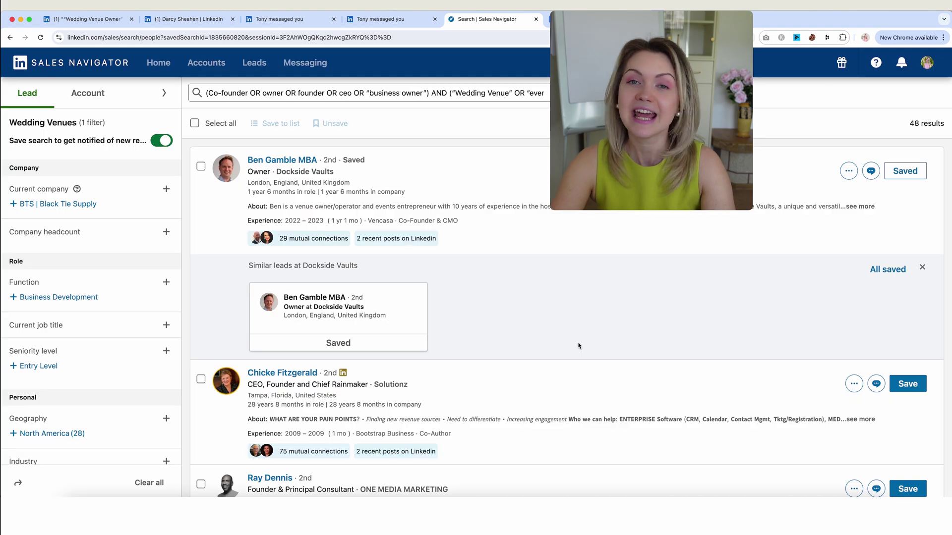
Step: Send the CEO, Founder and Chief Rainmaker of Solutionz a connection invitation from the Wedding Venues search results
scroll(732, 366, down, 1)
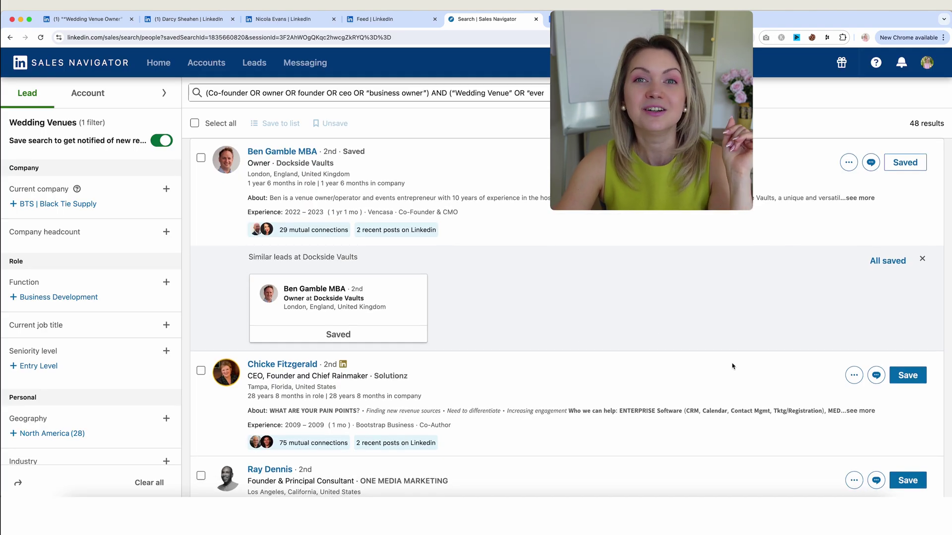
scroll(733, 366, down, 3)
click(855, 303)
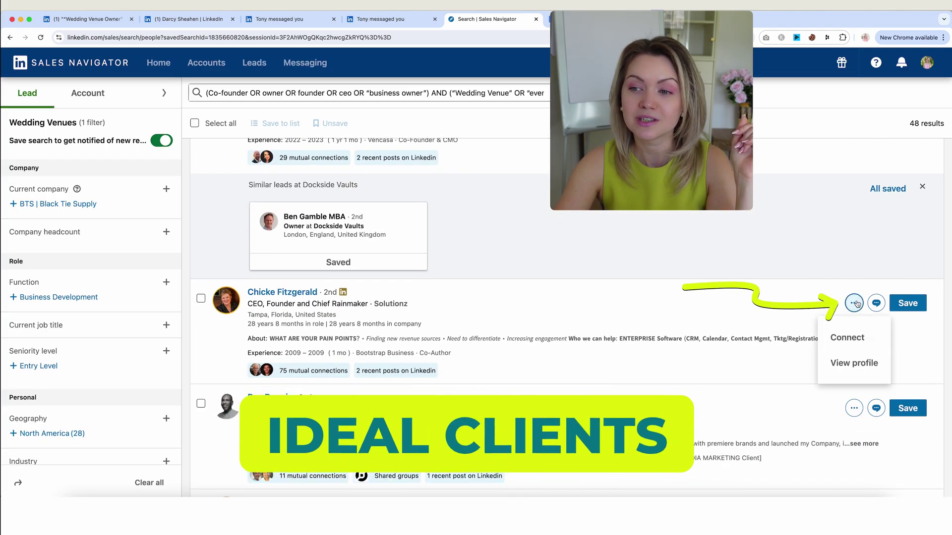
click(847, 338)
click(585, 348)
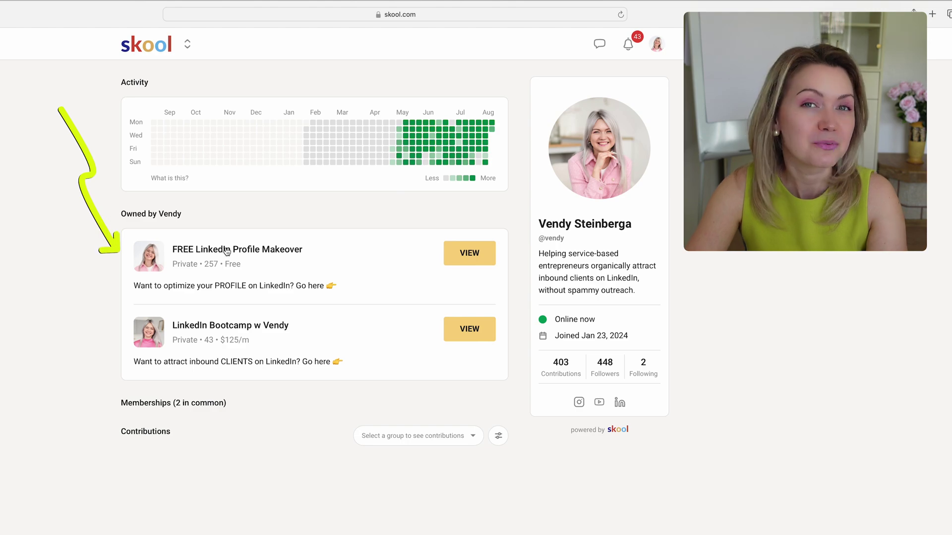
Step: On Skool, open the FREE LinkedIn Profile Makeover community and its classroom course STEP #1: Profile Makeover
click(459, 266)
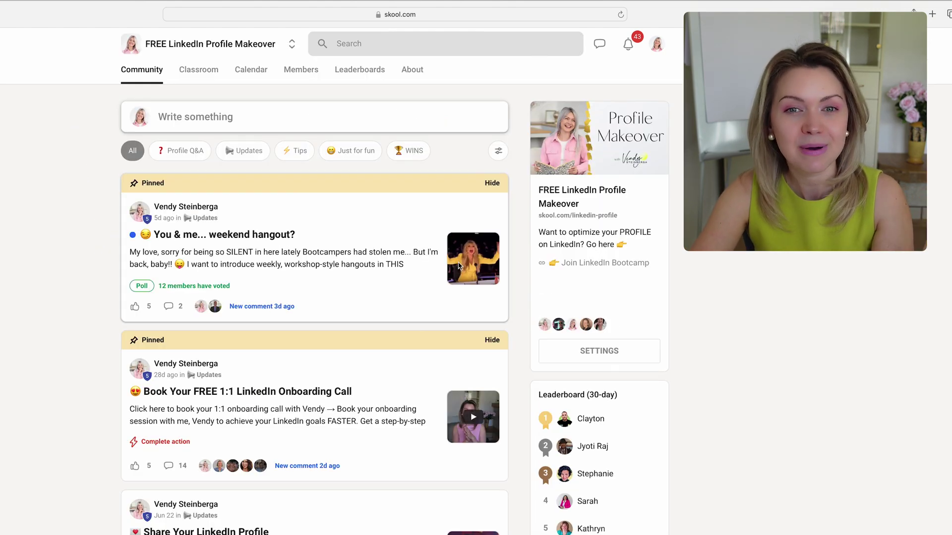
click(193, 70)
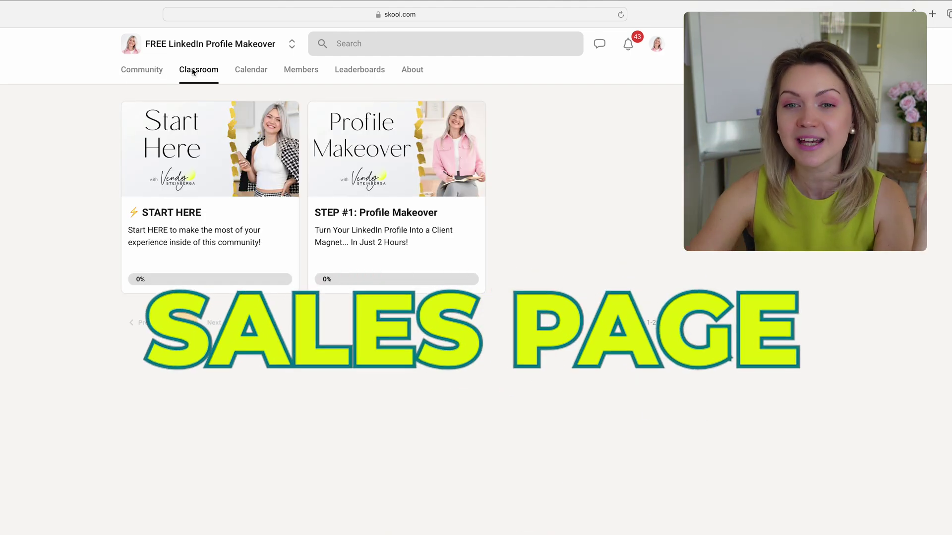
click(438, 229)
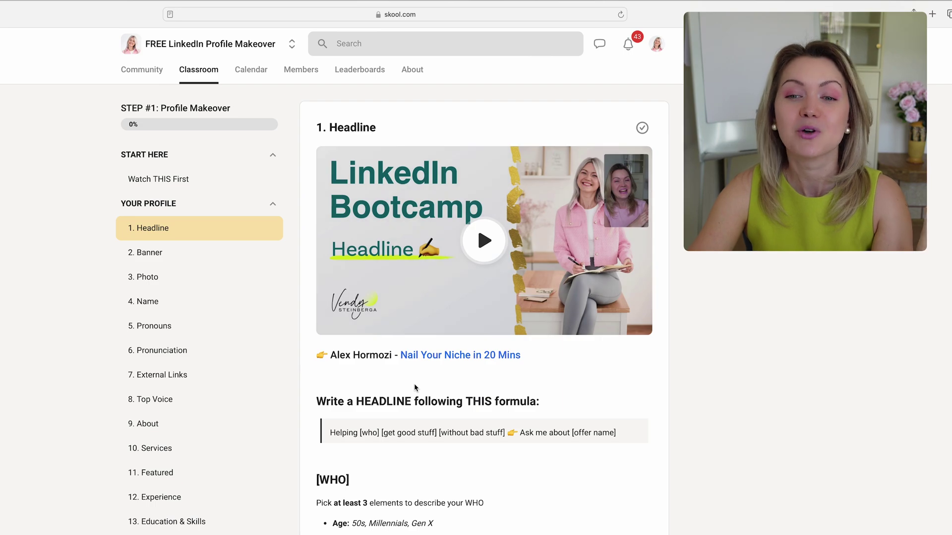
Step: Look through the Headline, Banner and About lessons of the Profile Makeover course and open the community's About page
scroll(415, 388, down, 4)
scroll(416, 388, down, 10)
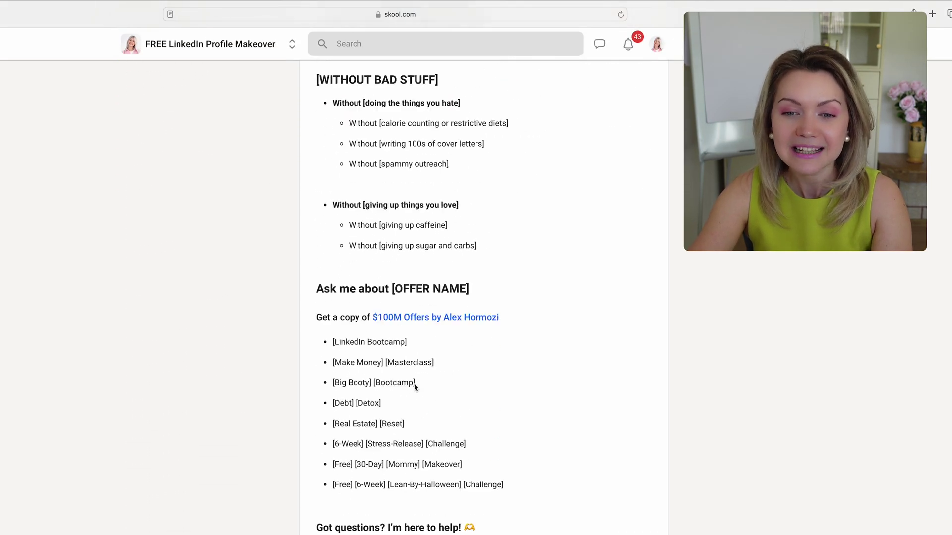
scroll(347, 258, up, 15)
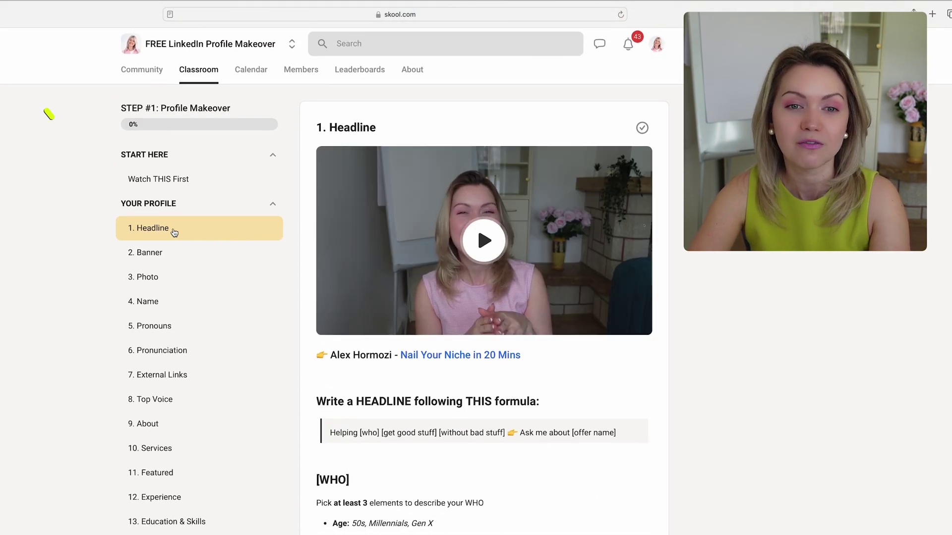
click(176, 253)
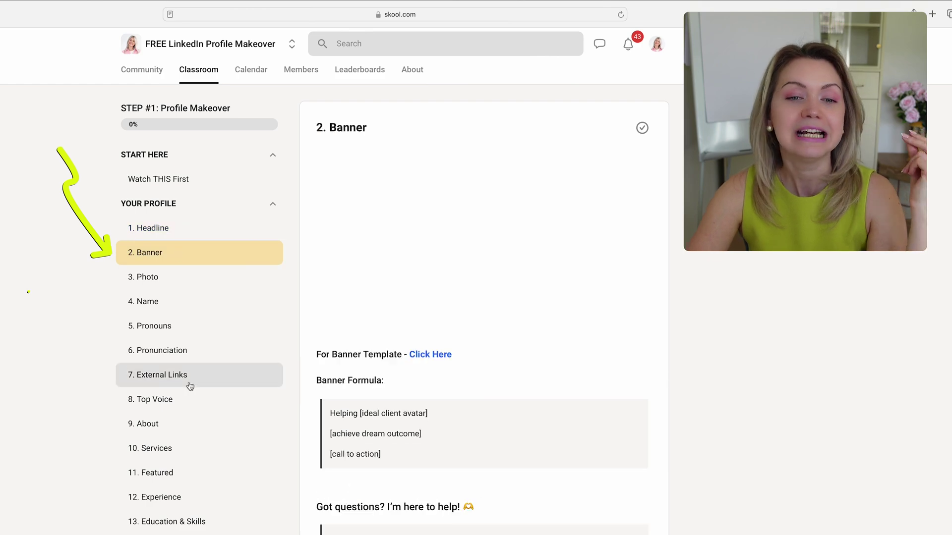
click(192, 421)
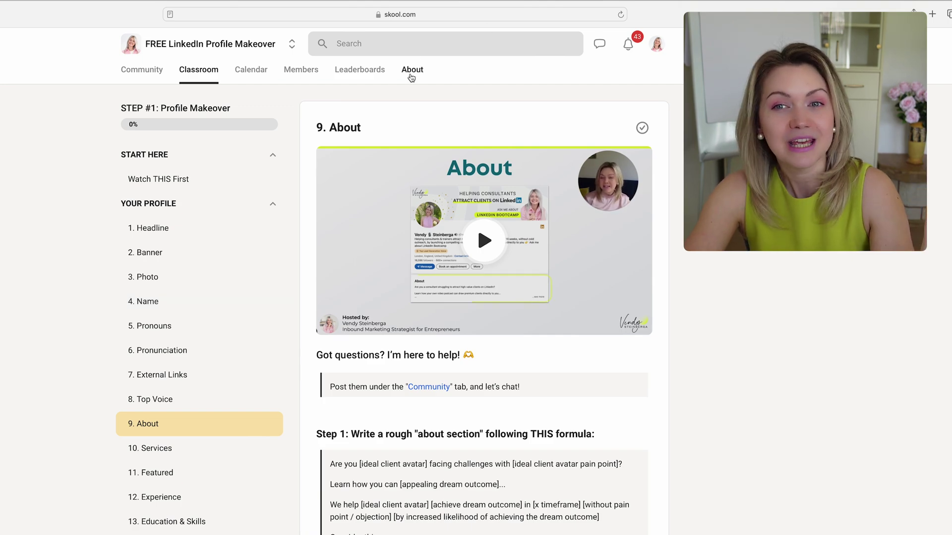
click(422, 71)
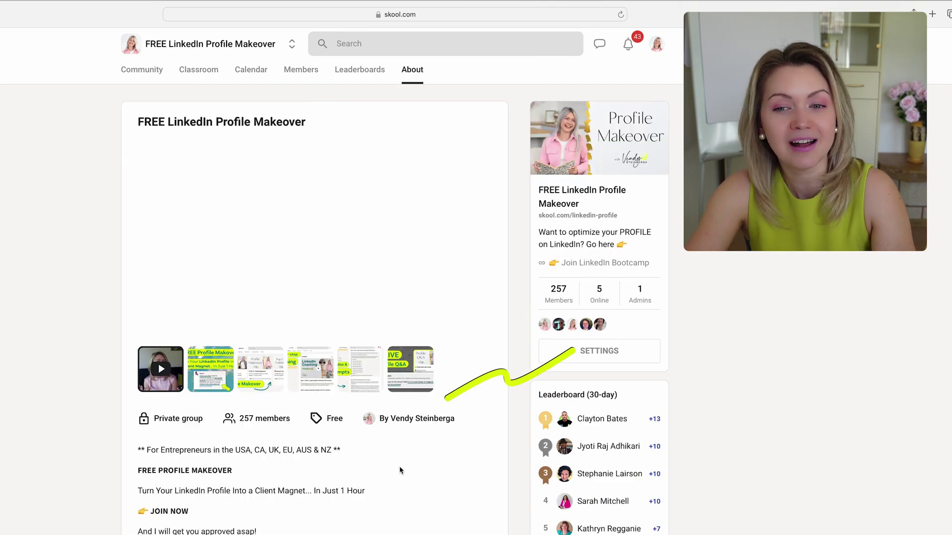